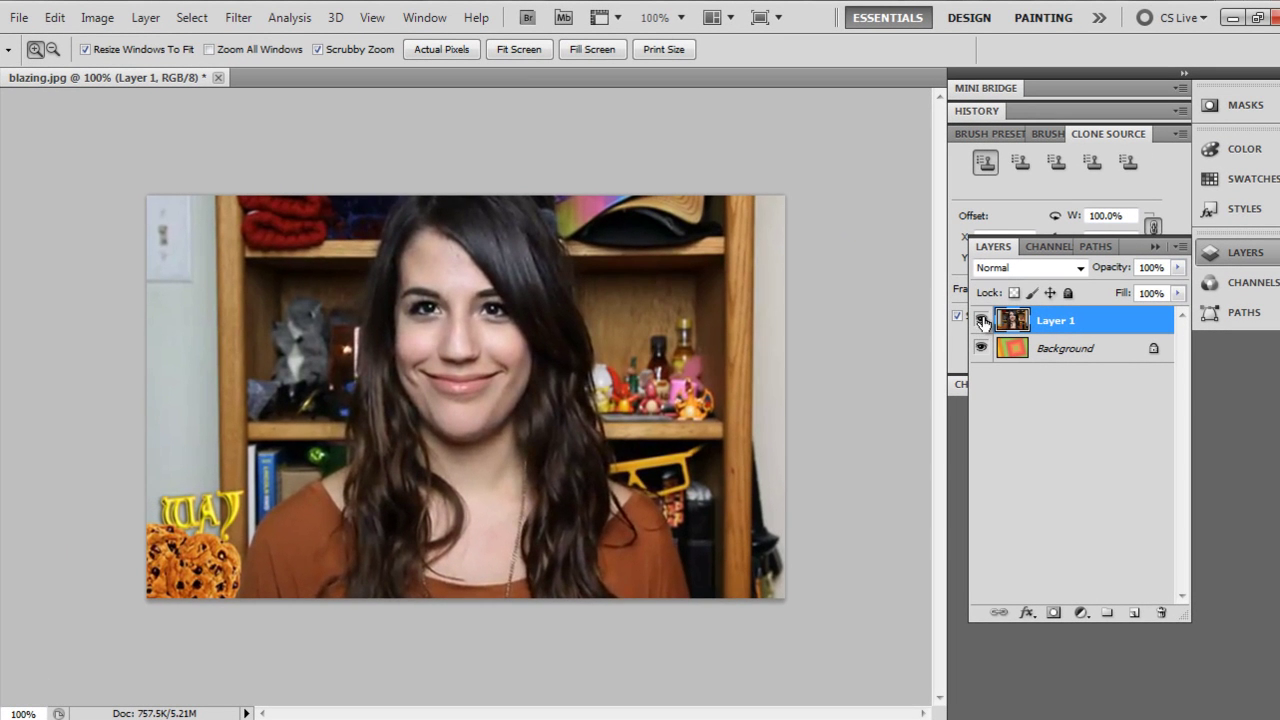
Hide Layer 1 so that only the gradient background is displayed.
{"action": "left_click", "coordinate": [981, 320]}
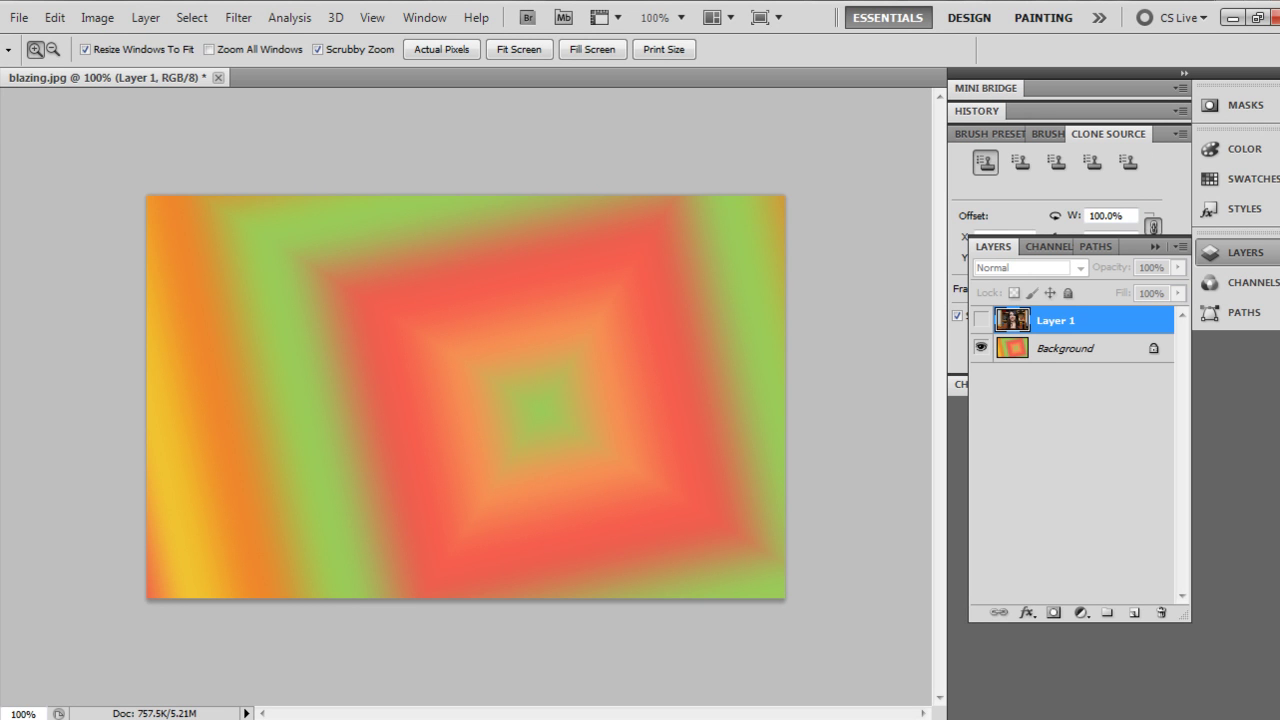
{"action": "key", "text": "m"}
{"action": "left_click_drag", "start_coordinate": [149, 199], "coordinate": [520, 509]}
{"action": "key", "text": "ctrl+d"}
{"action": "key", "text": "ctrl+a"}
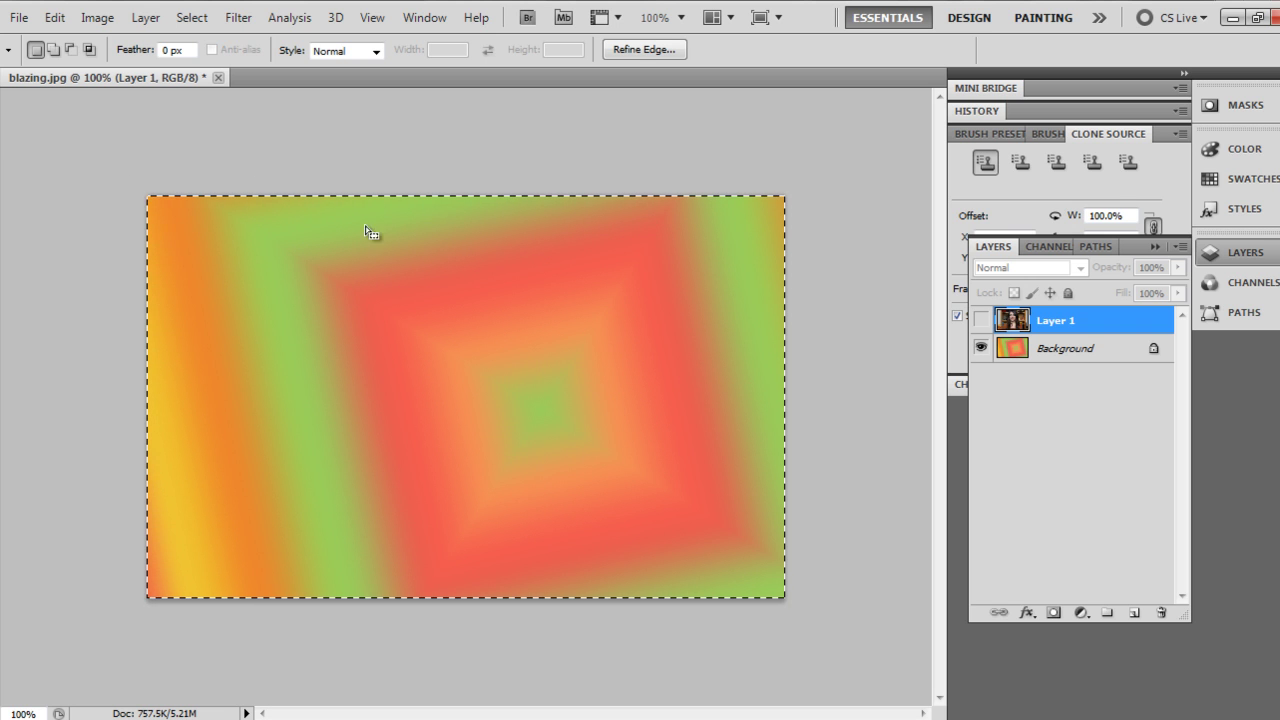
{"action": "left_click", "coordinate": [2, 145]}
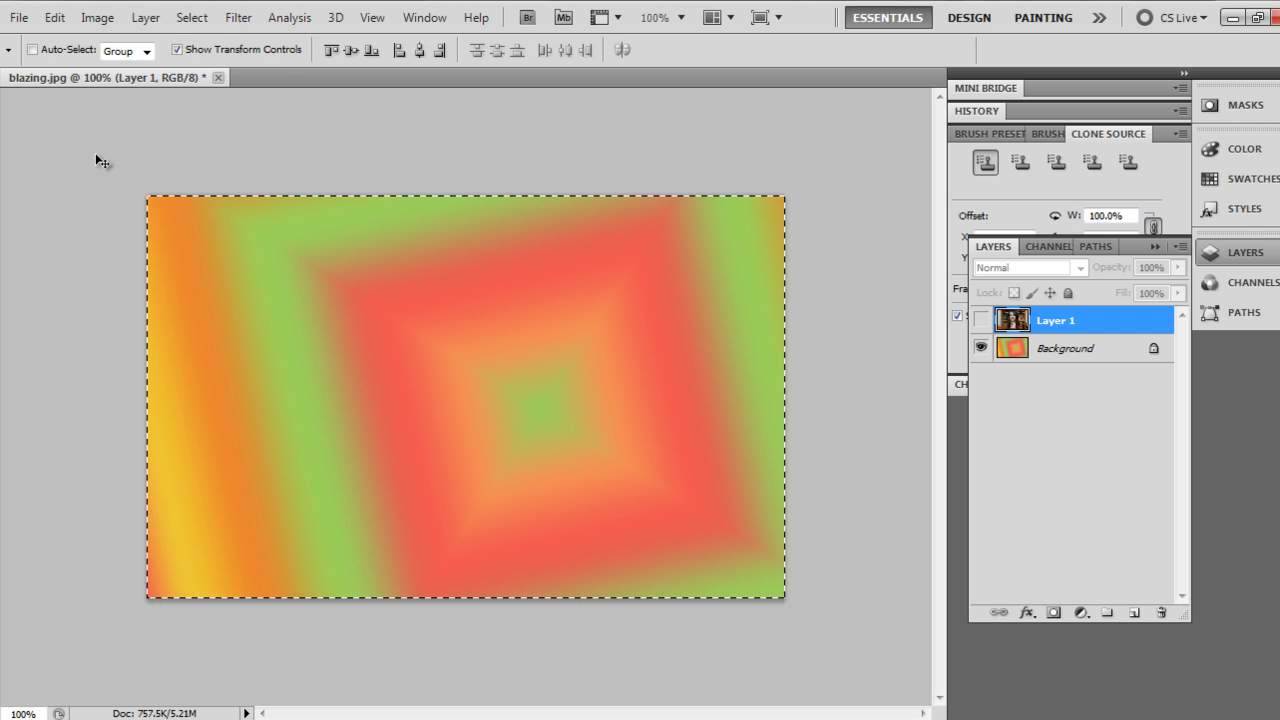
{"action": "key", "text": "m"}
{"action": "left_click", "coordinate": [66, 222]}
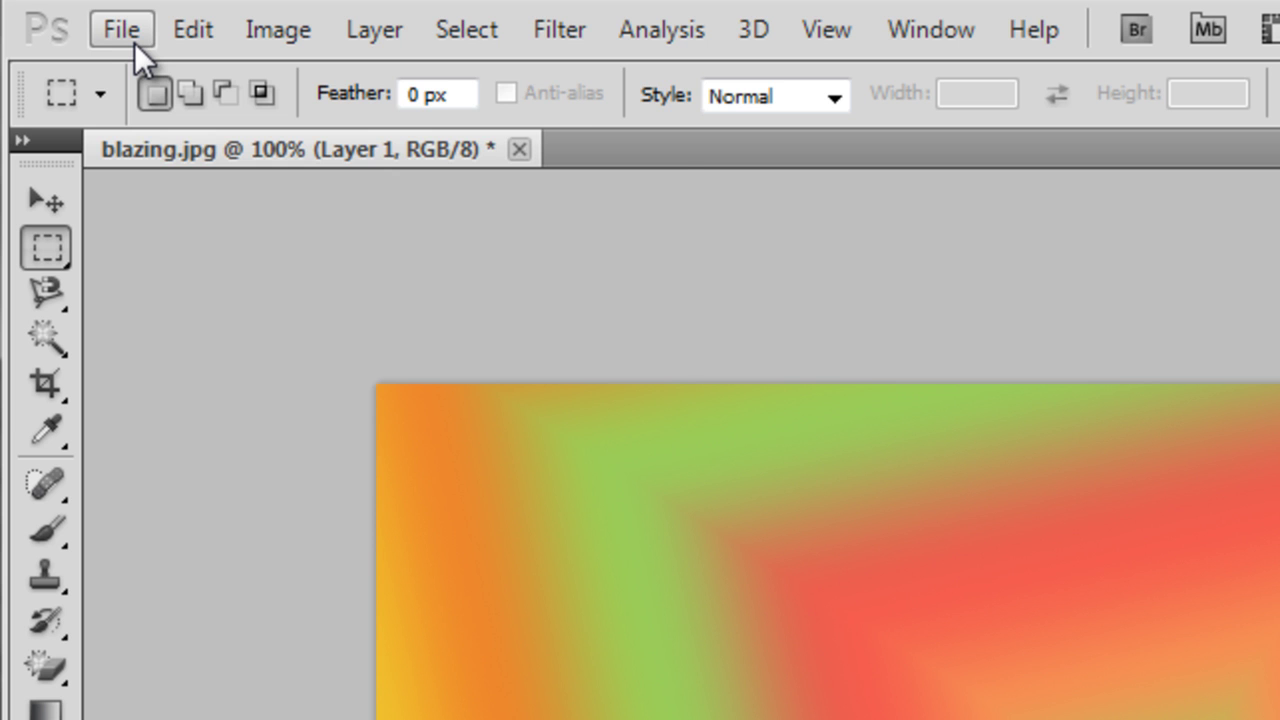
{"action": "left_click", "coordinate": [120, 29]}
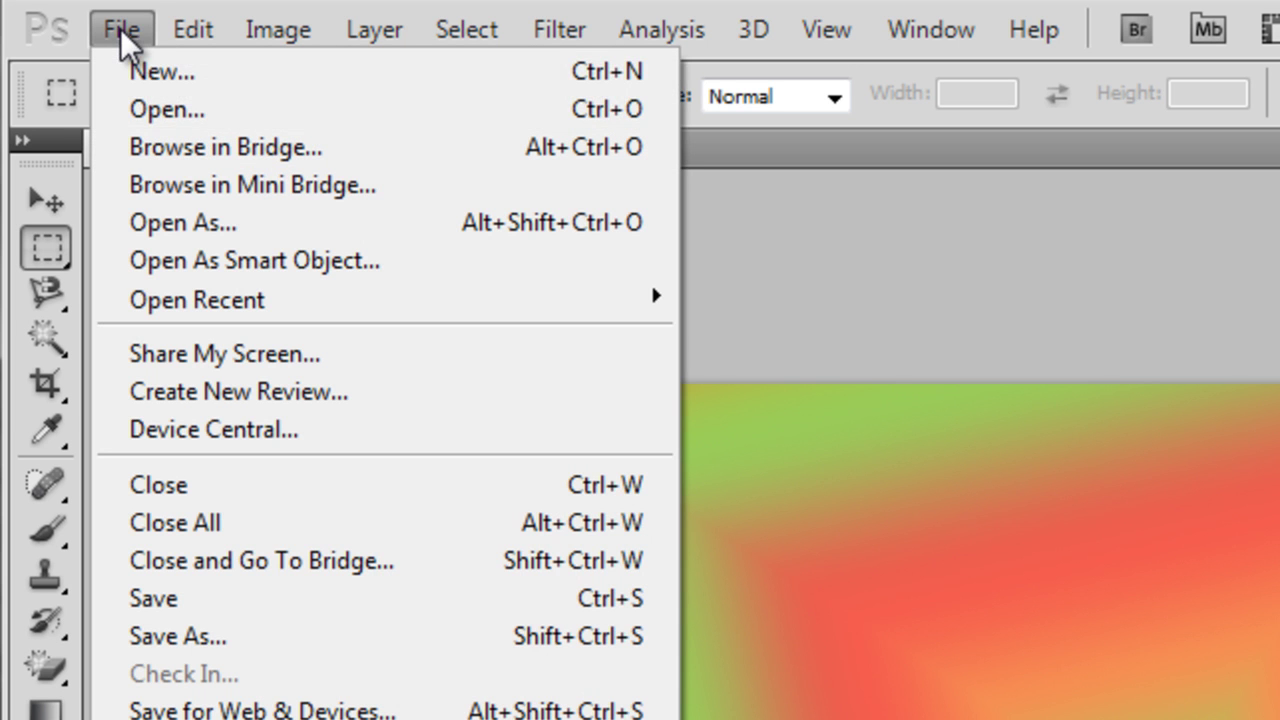
{"action": "left_click", "coordinate": [146, 110]}
{"action": "key", "text": "Escape"}
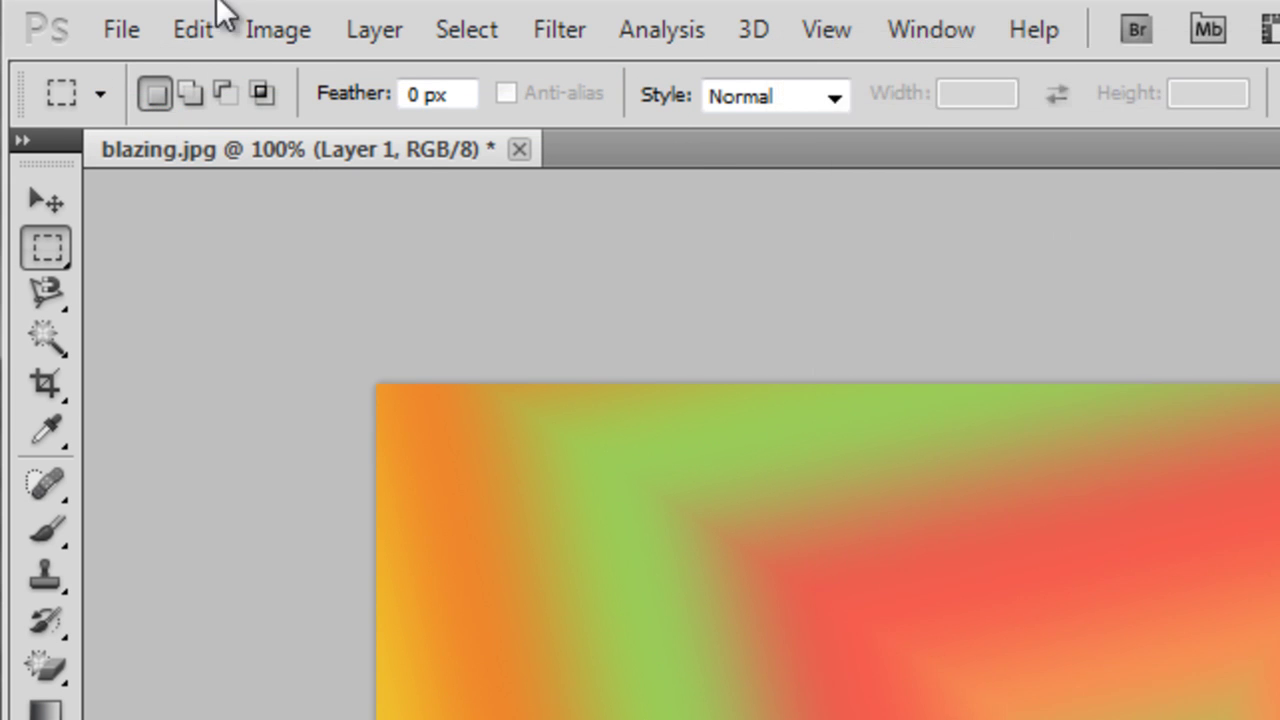
Create a new 640 by 404 pixel document from the Video Thumbnails 2 preset.
{"action": "left_click", "coordinate": [122, 29]}
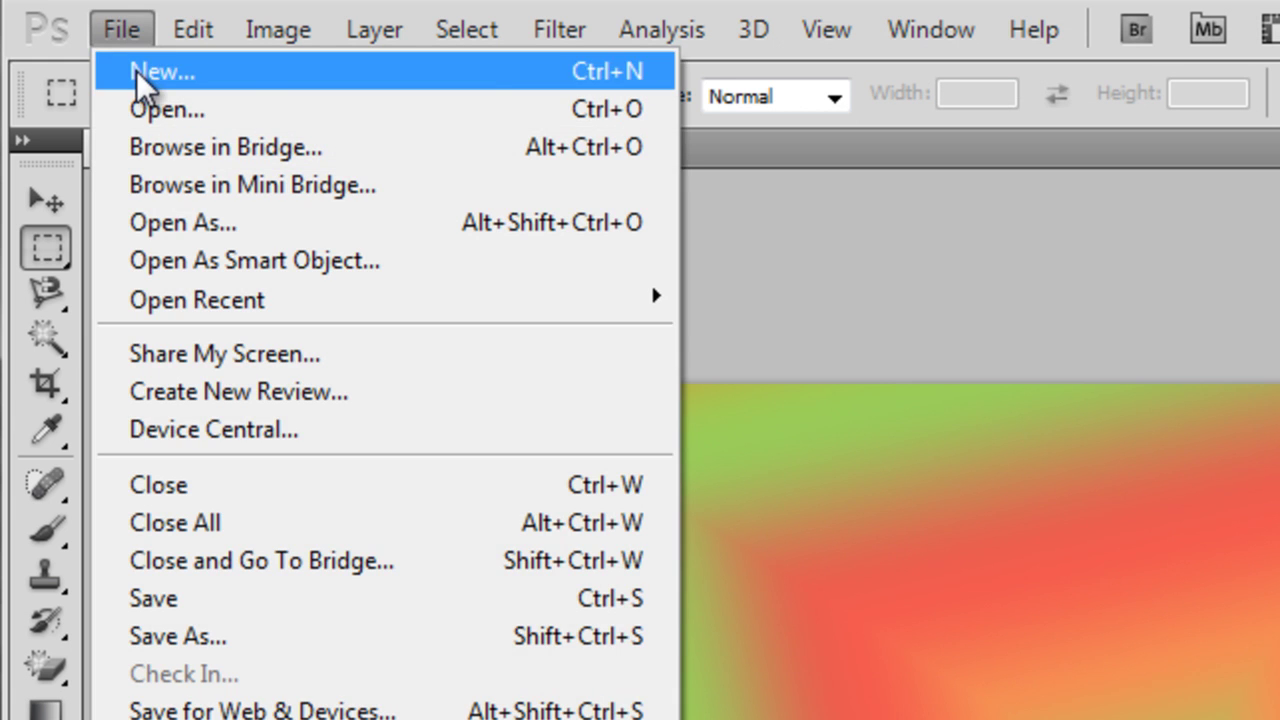
{"action": "left_click", "coordinate": [143, 78]}
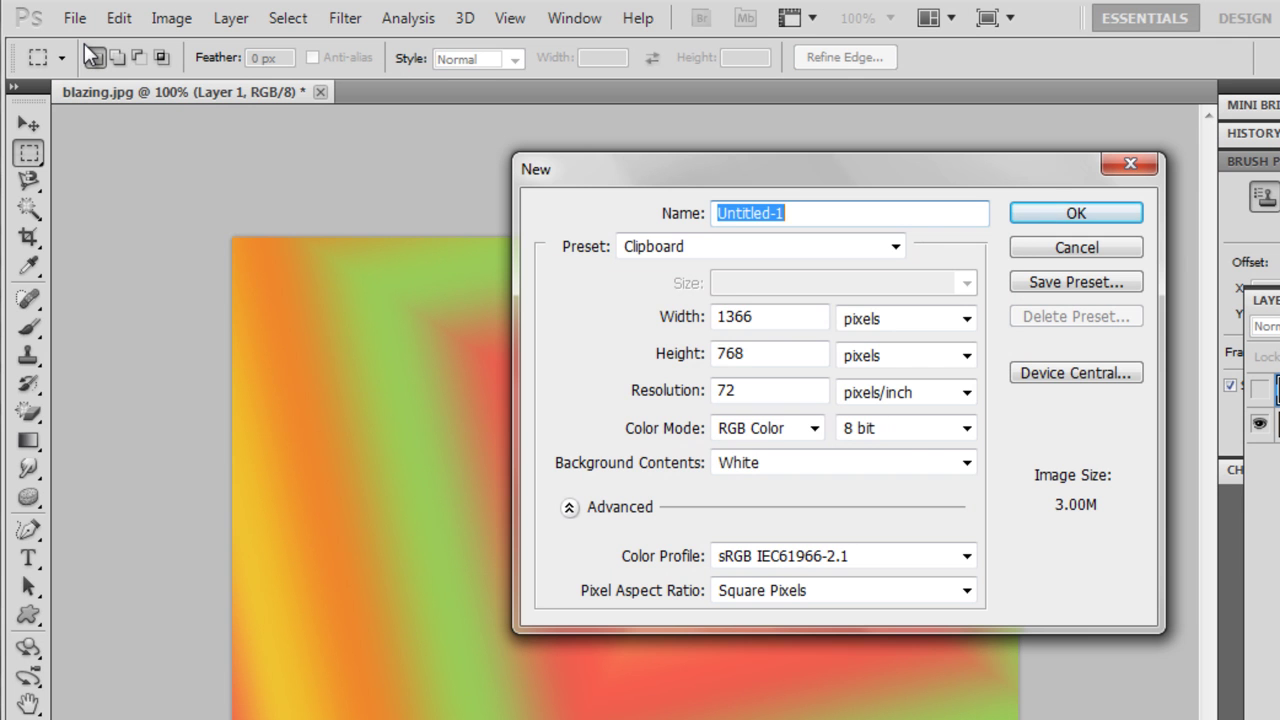
{"action": "left_click", "coordinate": [817, 249]}
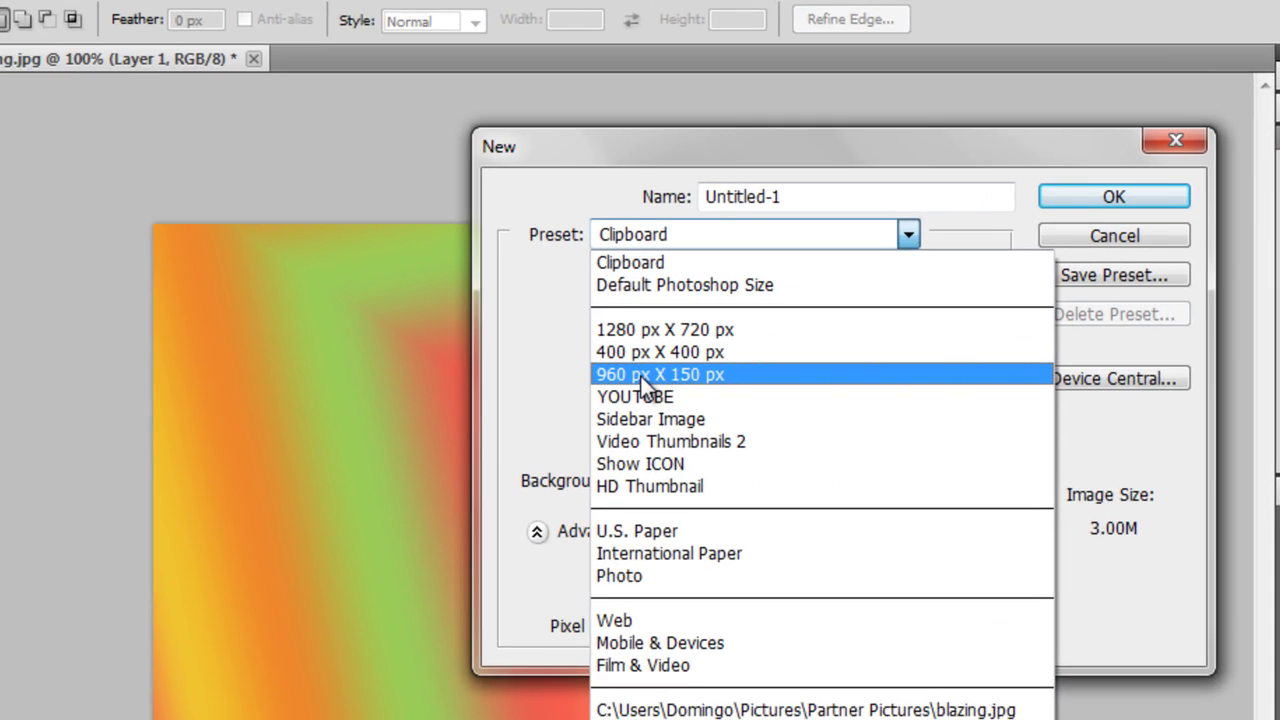
{"action": "left_click", "coordinate": [652, 437]}
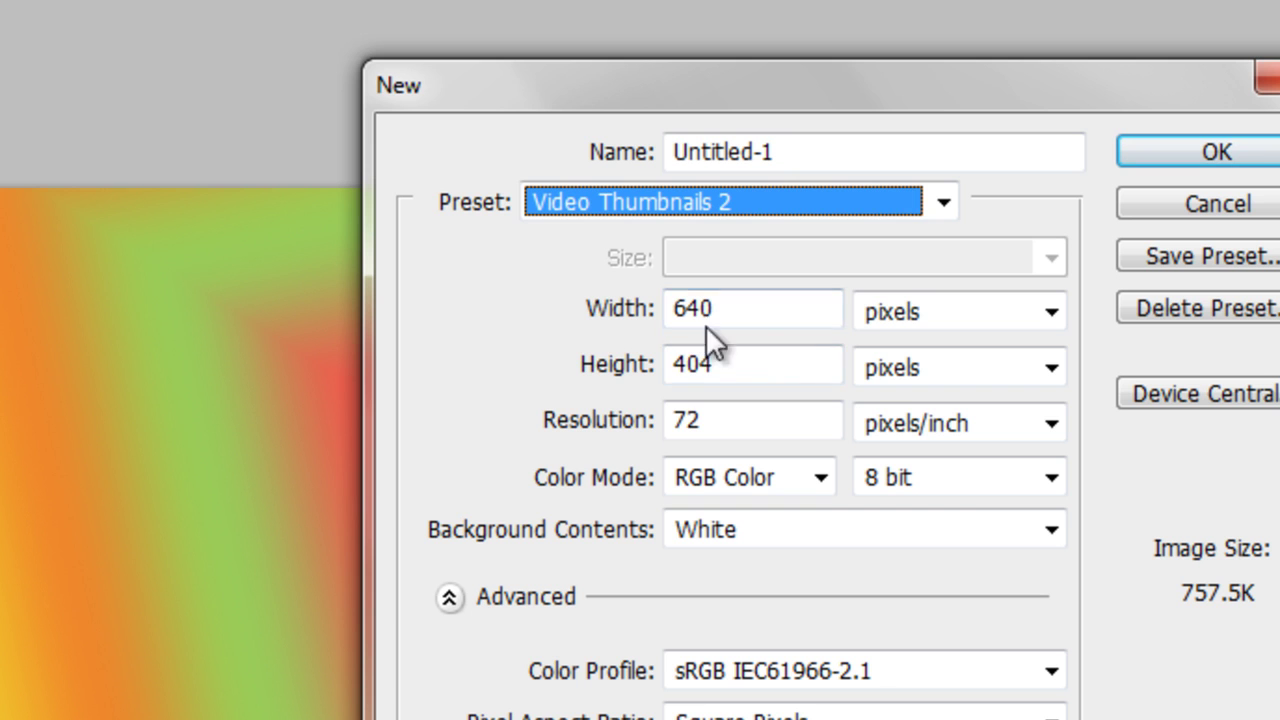
{"action": "left_click", "coordinate": [1258, 157]}
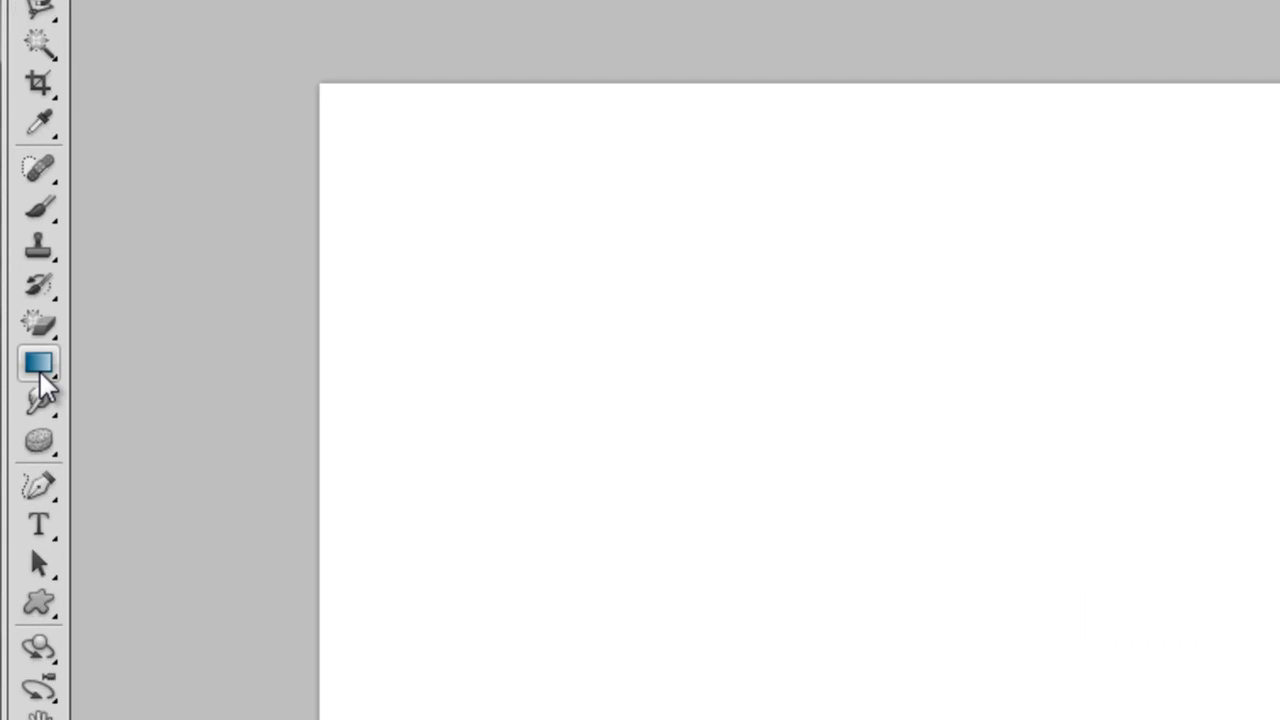
For the Gradient tool, replace the current gradients with the Noise Samples set and choose its first blue-purple gradient.
{"action": "left_click", "coordinate": [21, 362]}
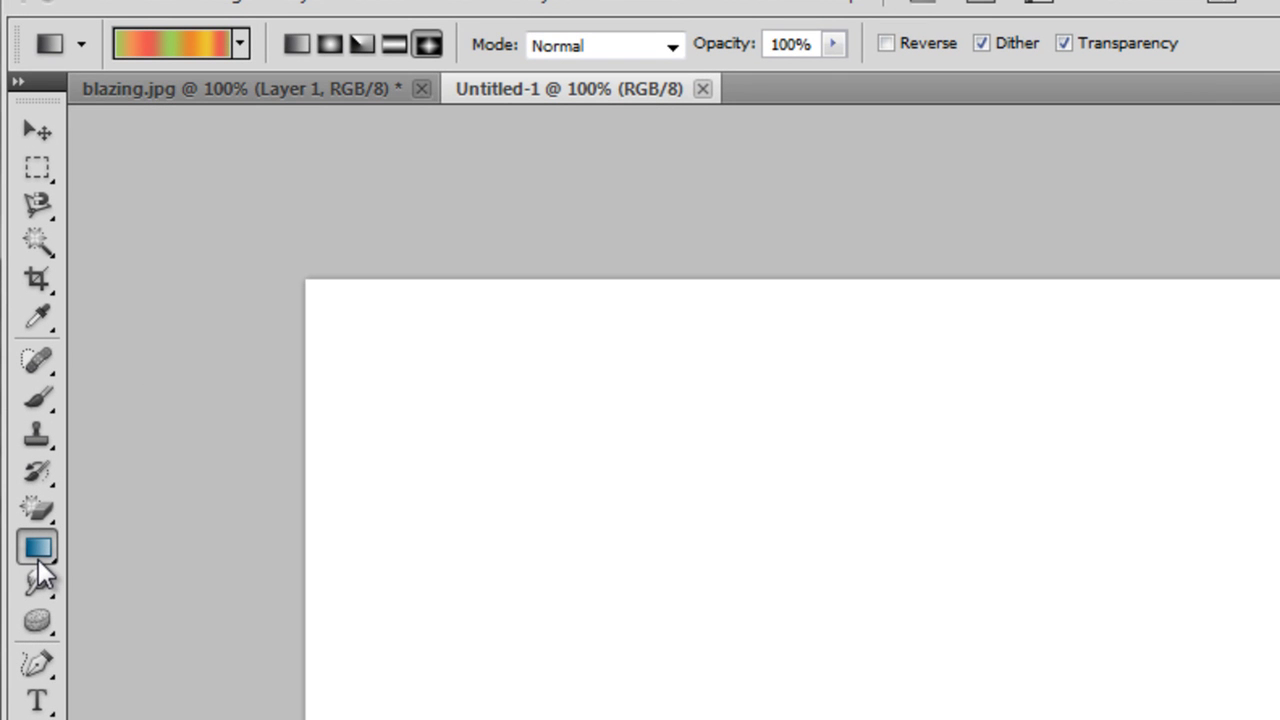
{"action": "left_click", "coordinate": [244, 50]}
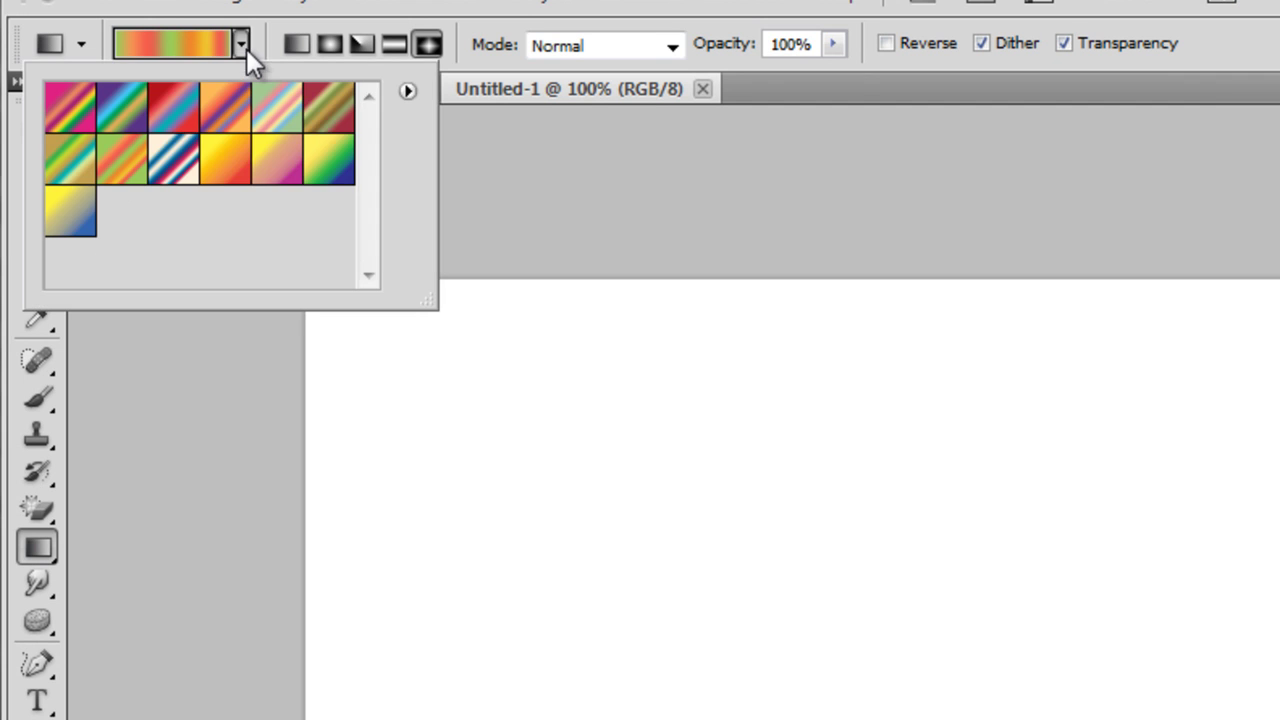
{"action": "left_click", "coordinate": [407, 91]}
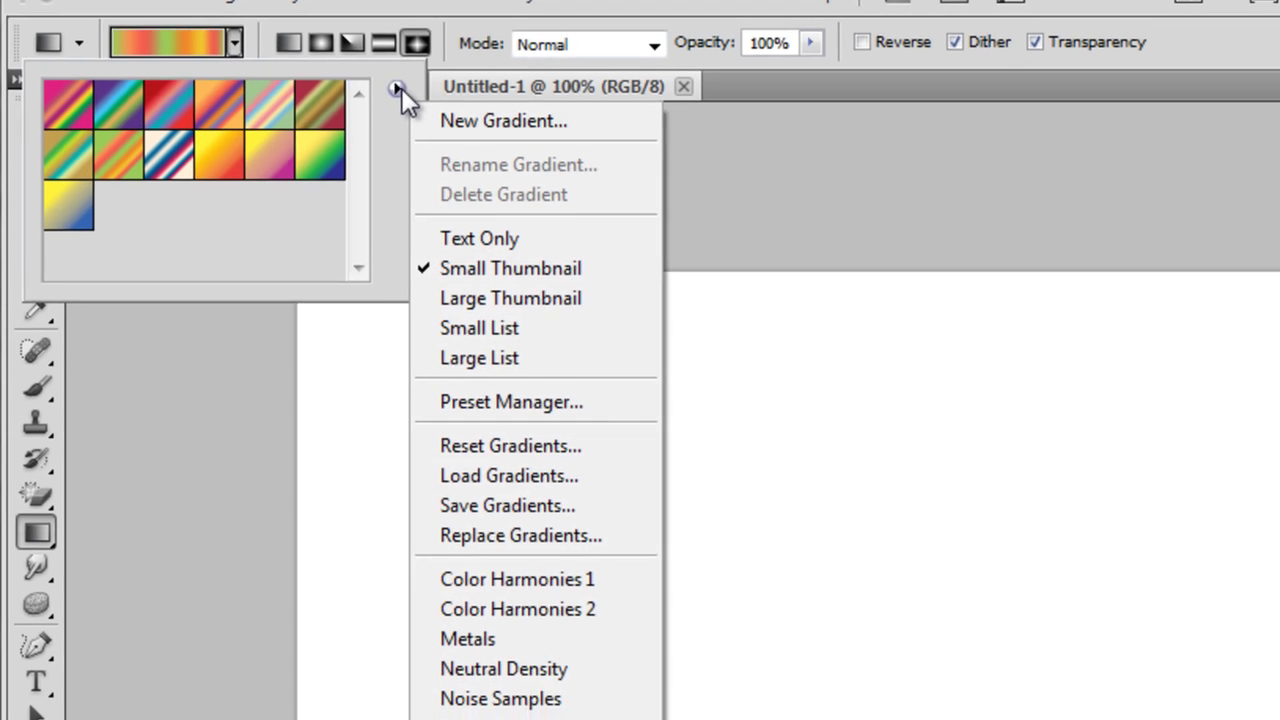
{"action": "left_click", "coordinate": [505, 707]}
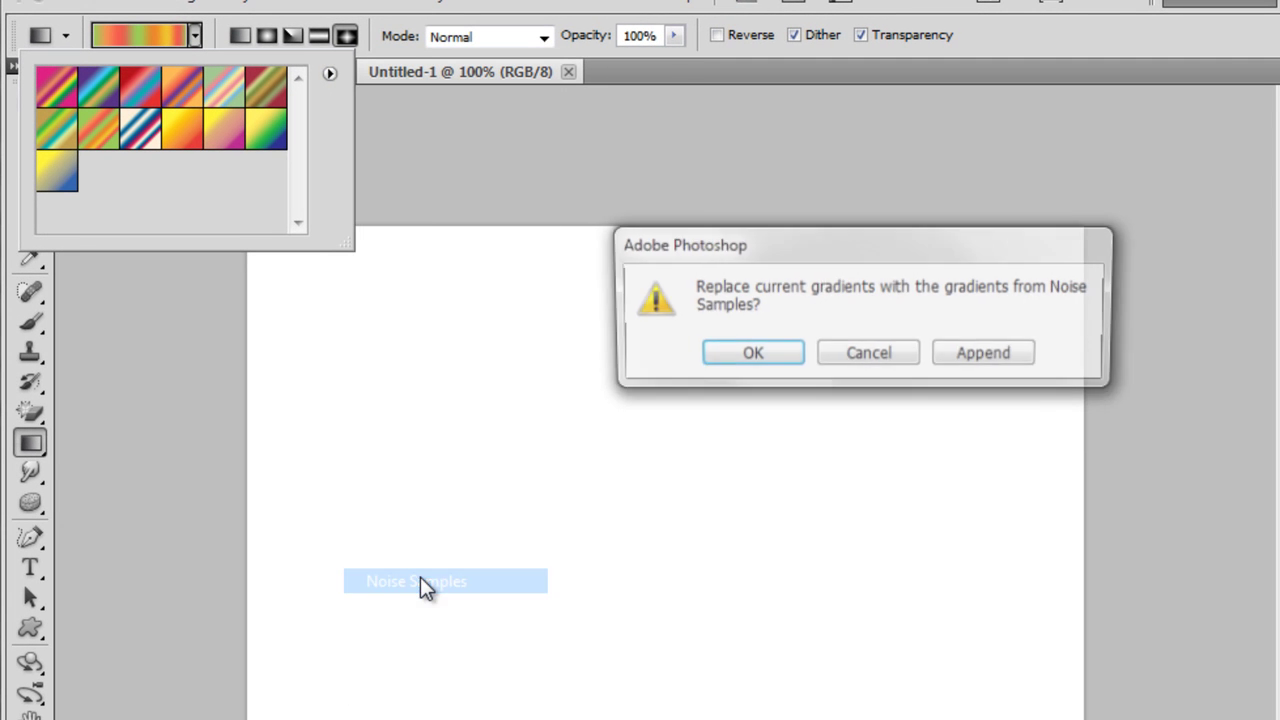
{"action": "left_click", "coordinate": [738, 358]}
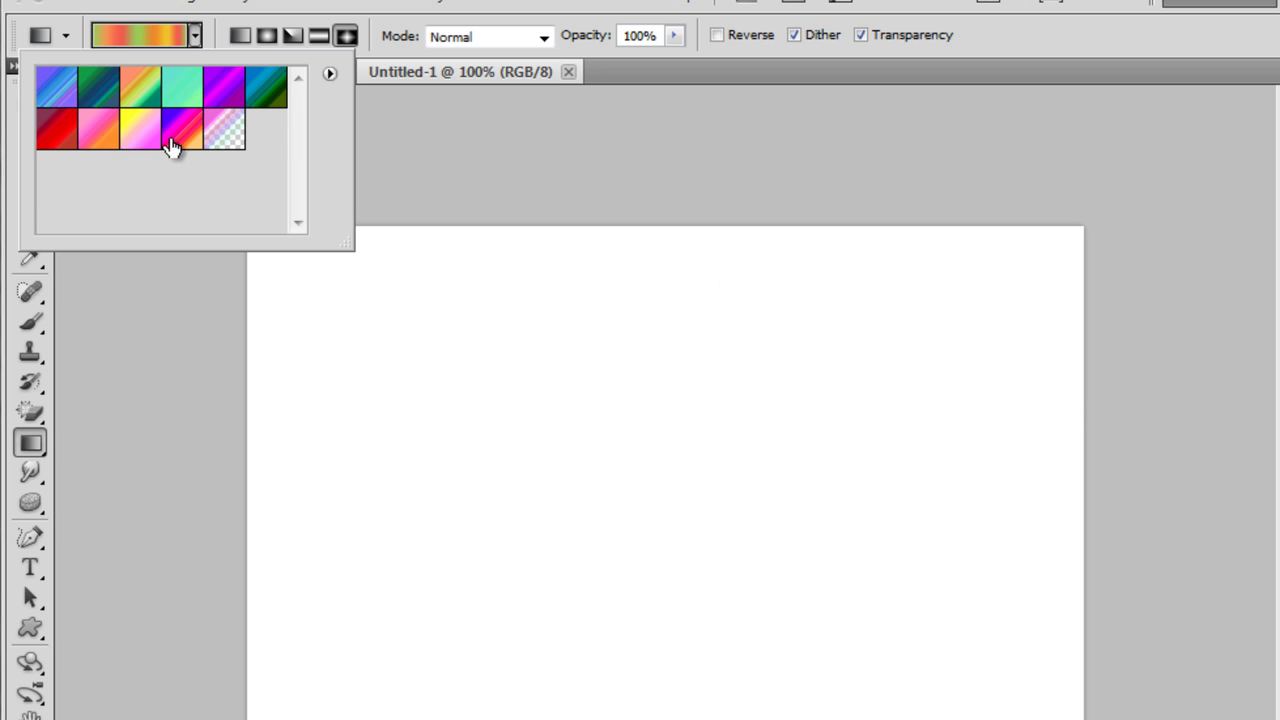
{"action": "left_click", "coordinate": [58, 103]}
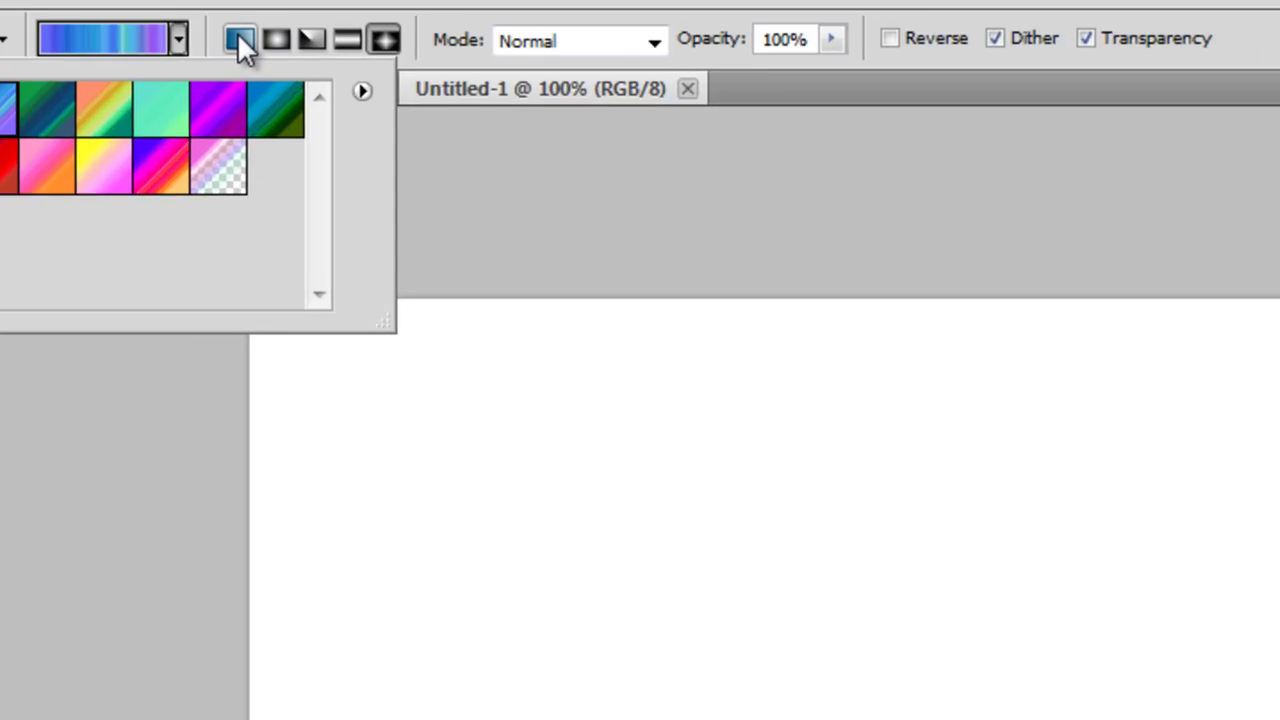
Examine the available gradient types: linear, radial, angle, reflected and diamond.
{"action": "left_click", "coordinate": [240, 40]}
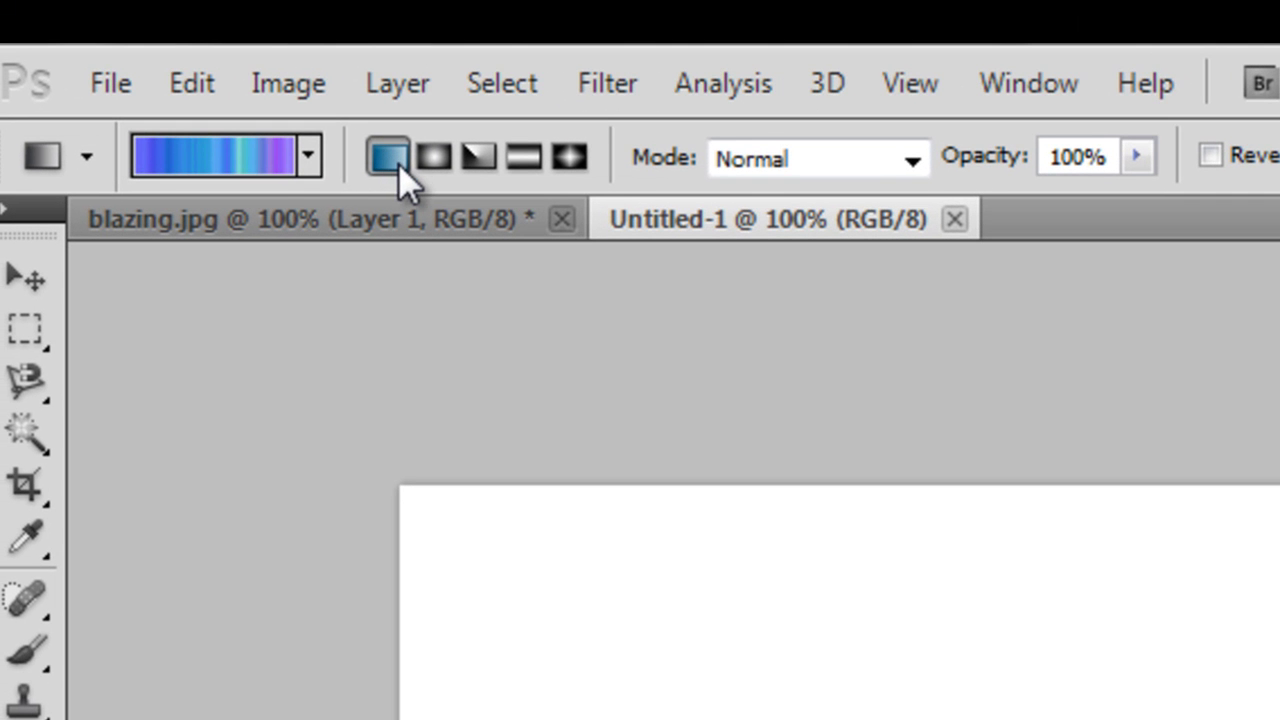
{"action": "left_click", "coordinate": [427, 160]}
{"action": "left_click", "coordinate": [481, 169]}
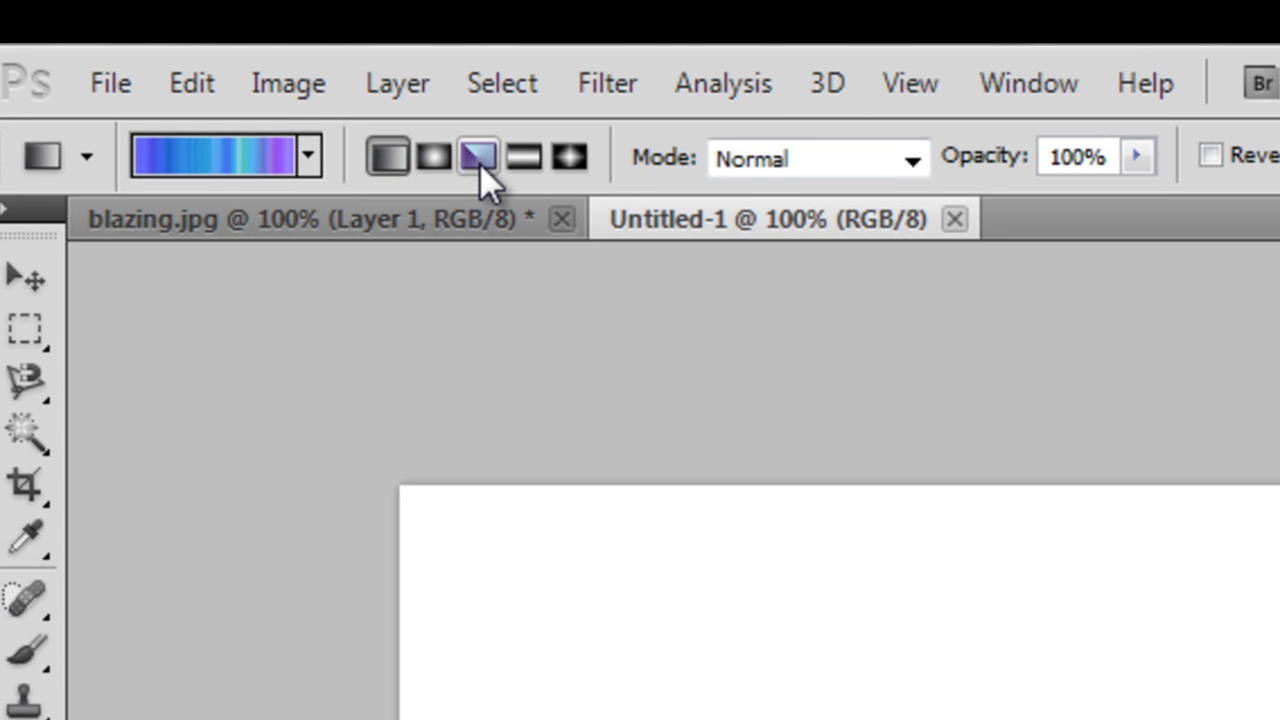
{"action": "left_click", "coordinate": [524, 157]}
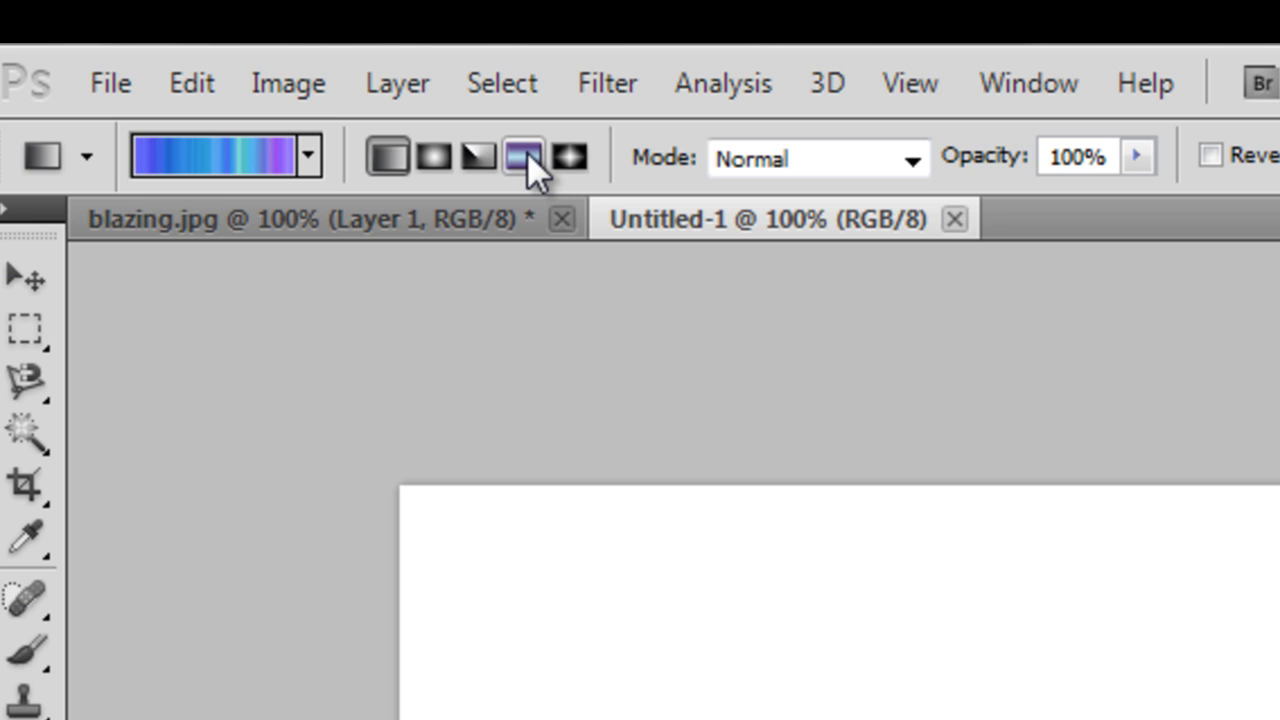
{"action": "left_click", "coordinate": [570, 155]}
{"action": "left_click", "coordinate": [525, 157]}
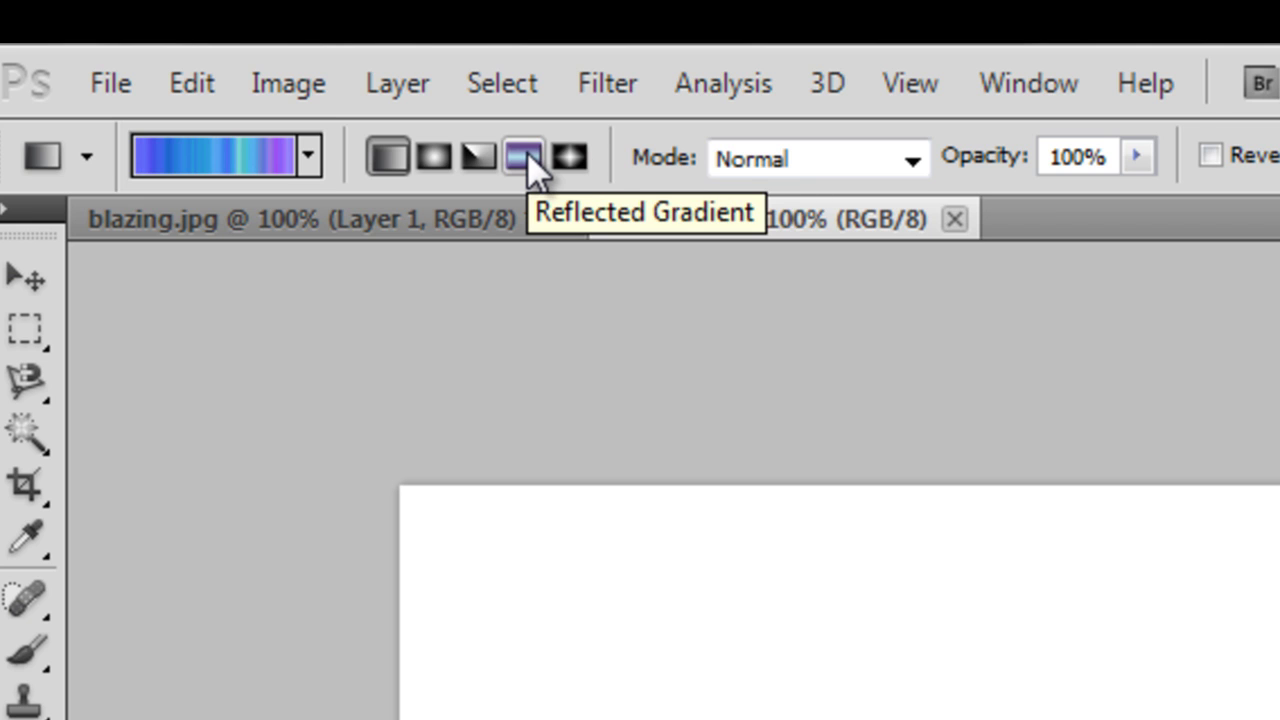
{"action": "left_click", "coordinate": [481, 157]}
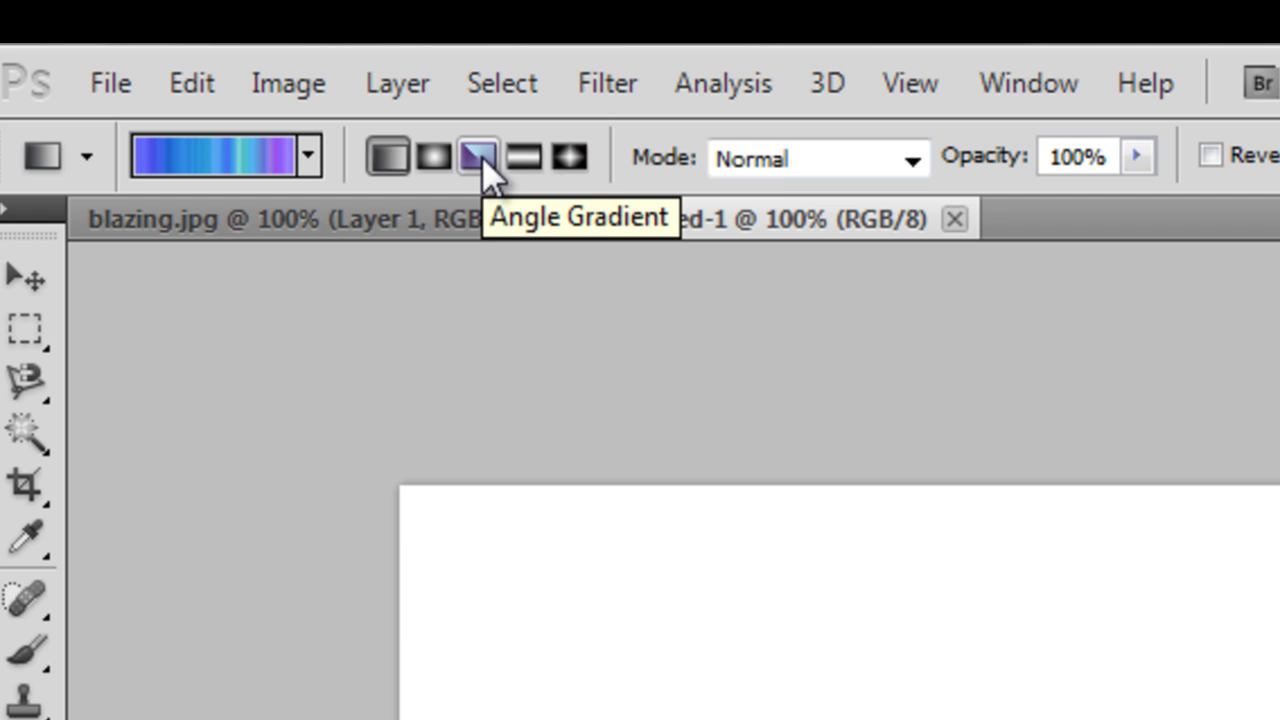
{"action": "left_click", "coordinate": [435, 157]}
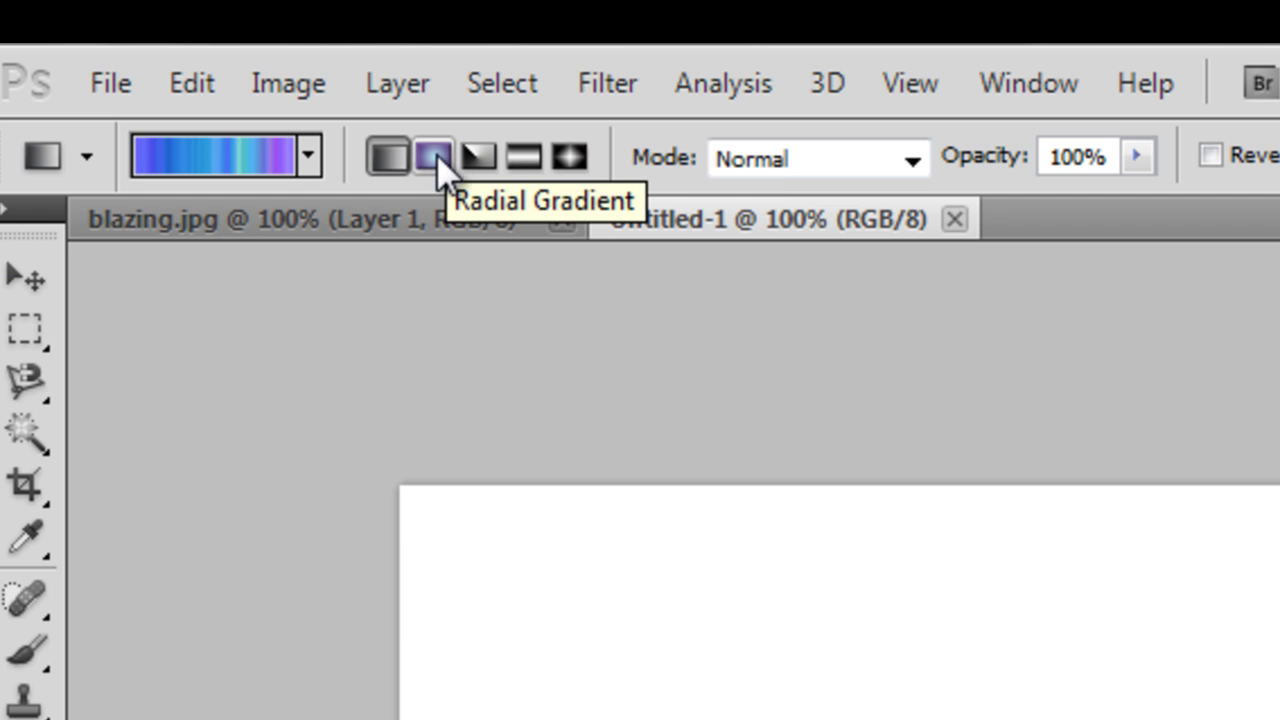
{"action": "left_click", "coordinate": [386, 155]}
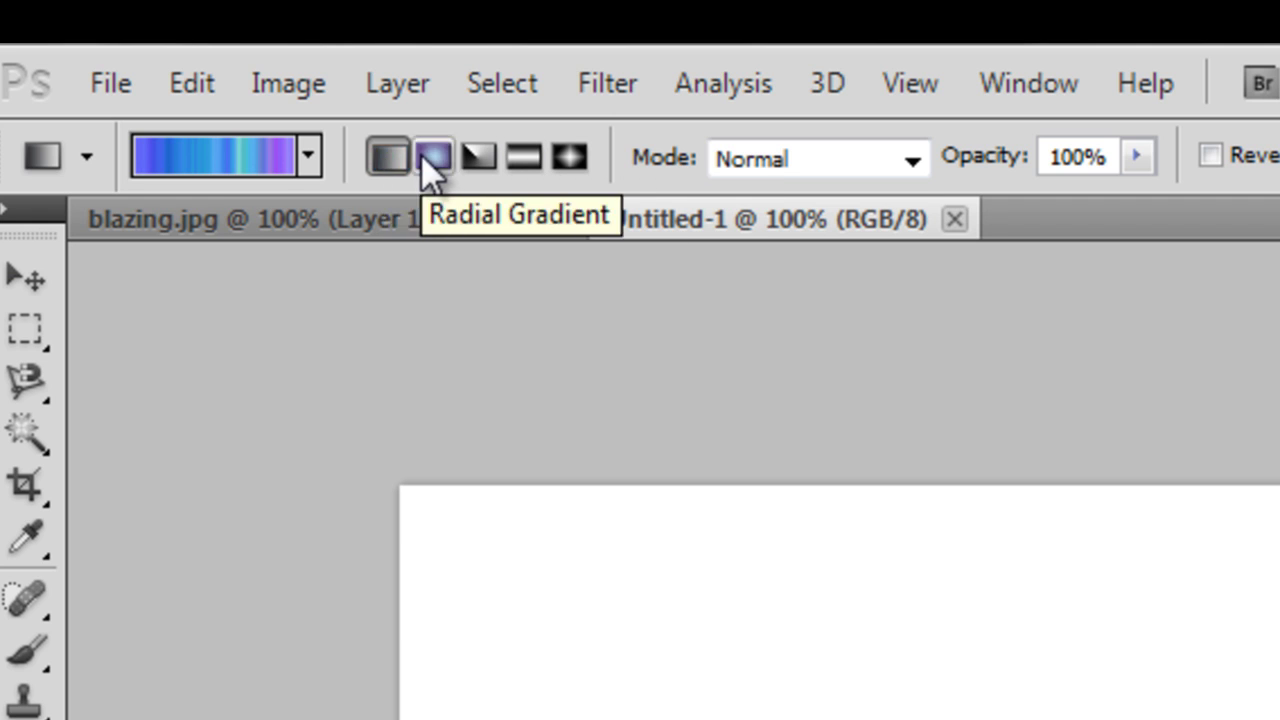
Fill the background with a radial gradient from slightly below and right of the canvas centre to just past its upper-left corner.
{"action": "left_click", "coordinate": [433, 157]}
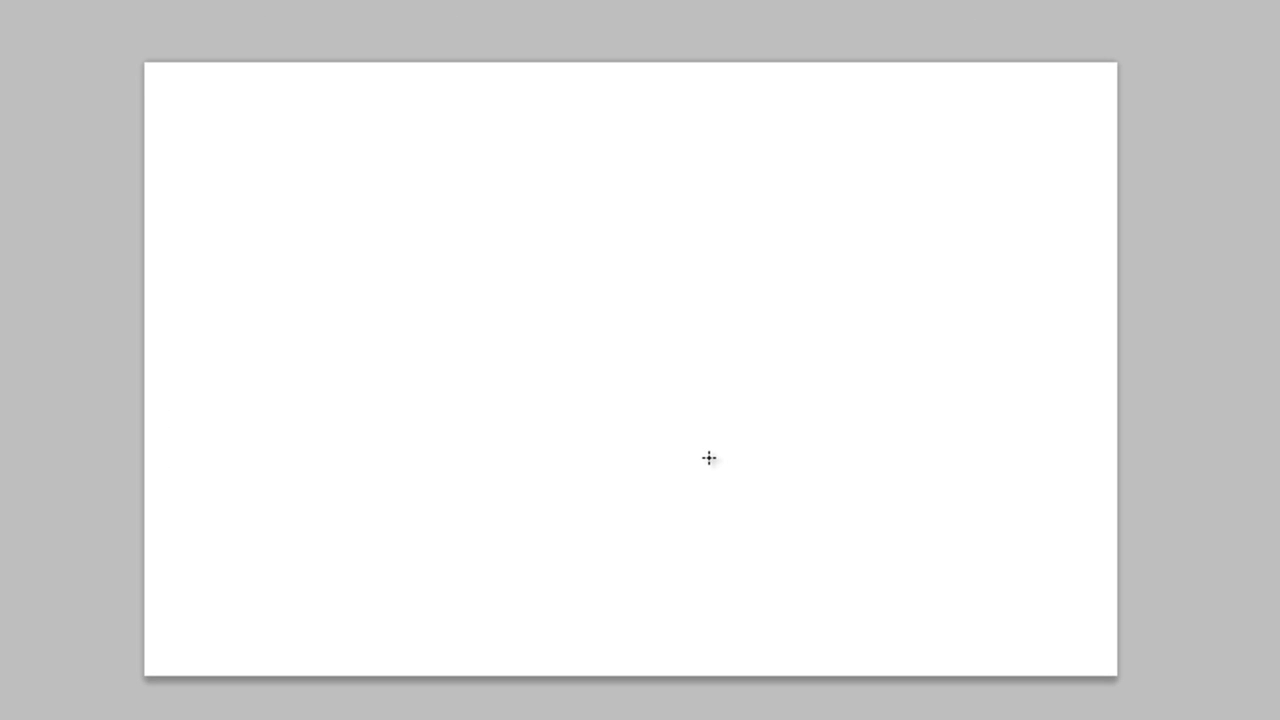
{"action": "left_click_drag", "start_coordinate": [709, 458], "coordinate": [131, 78]}
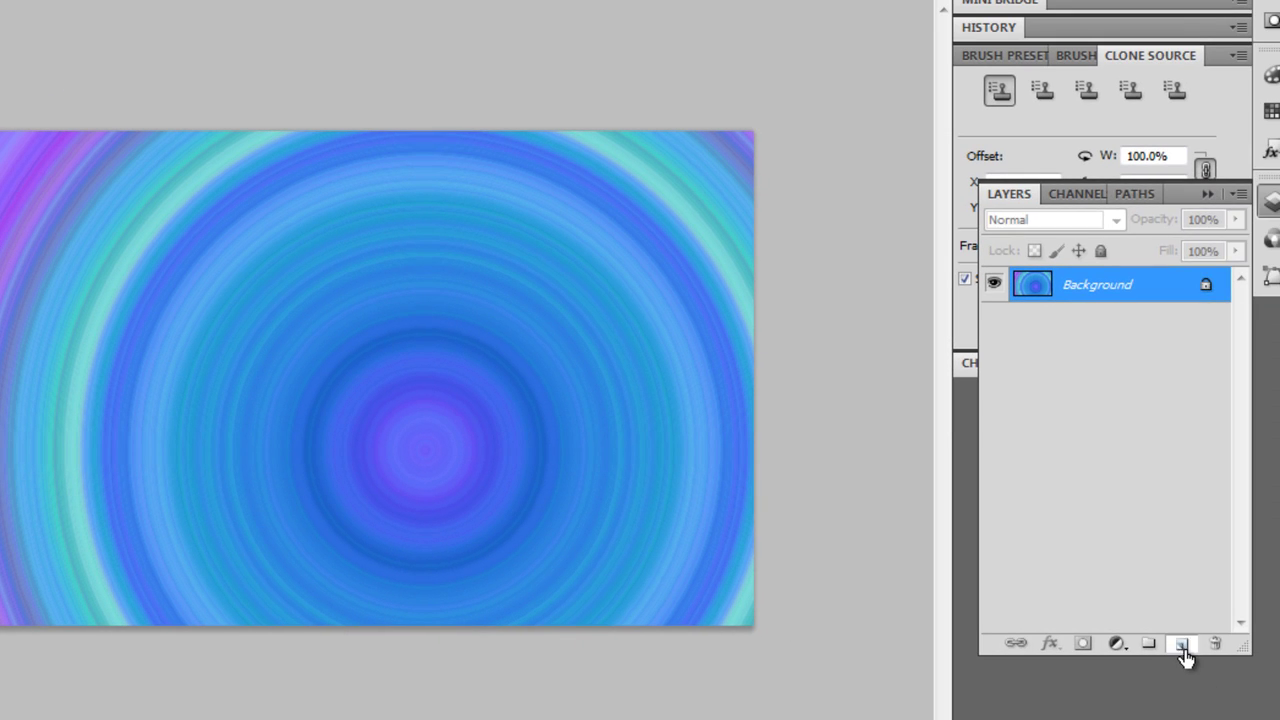
Add a new layer above the background and paste the copied web page screenshot.
{"action": "left_click", "coordinate": [1182, 645]}
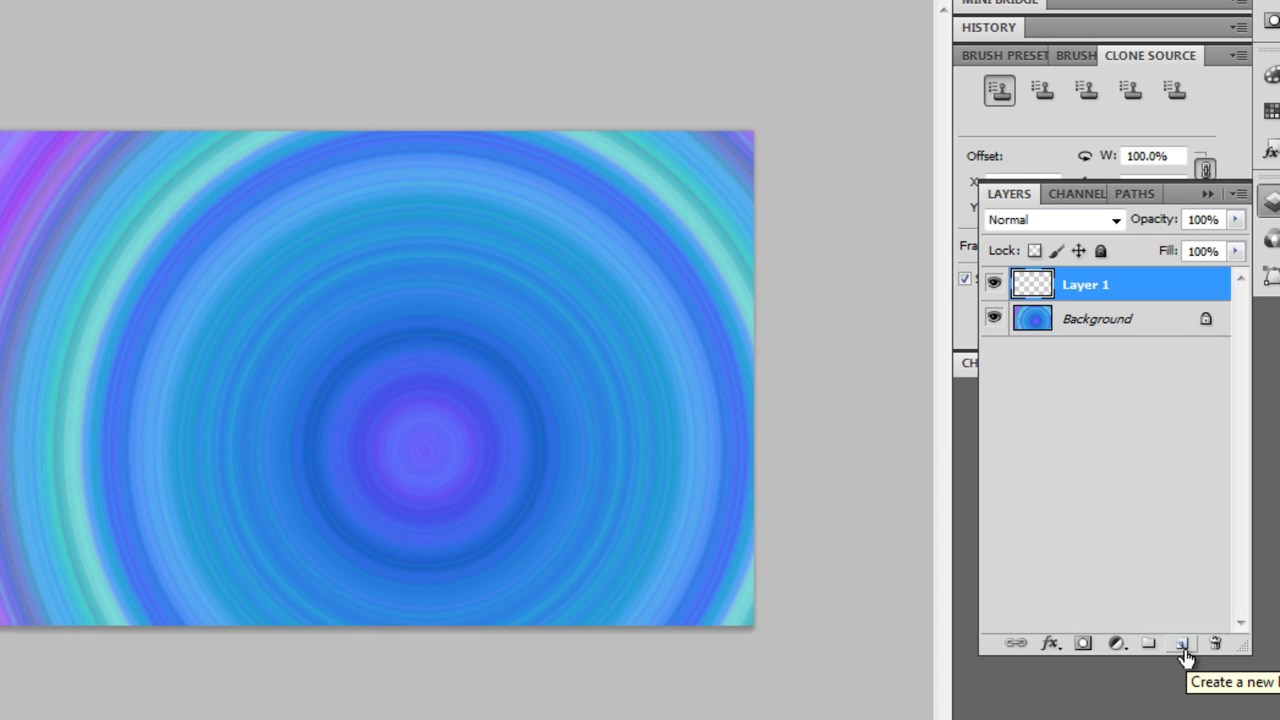
{"action": "key", "text": "ctrl+v"}
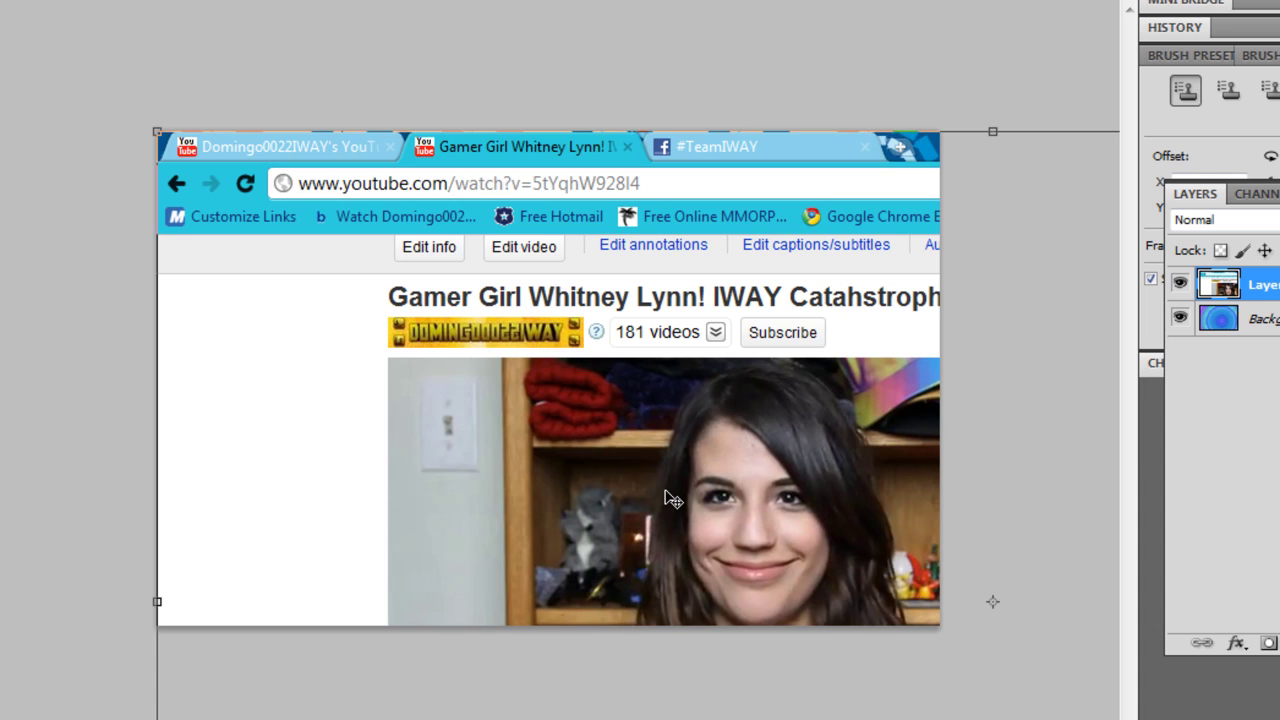
Try to reposition and scale the pasted screenshot so the video frame fits the canvas, then discard the transformation.
{"action": "left_click_drag", "start_coordinate": [439, 479], "coordinate": [402, 463]}
{"action": "left_click_drag", "start_coordinate": [590, 464], "coordinate": [400, 270]}
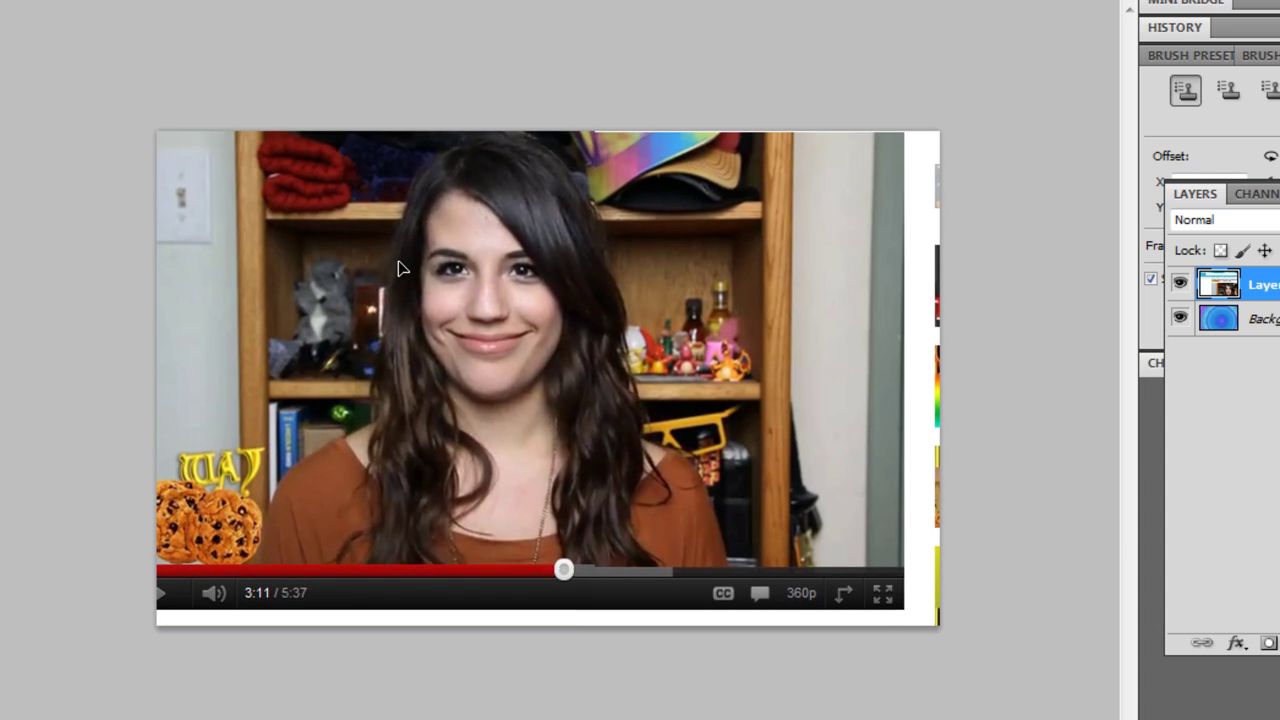
{"action": "key", "text": "ctrl+z"}
{"action": "left_click_drag", "start_coordinate": [241, 186], "coordinate": [779, 433]}
{"action": "left_click_drag", "start_coordinate": [745, 509], "coordinate": [105, 189]}
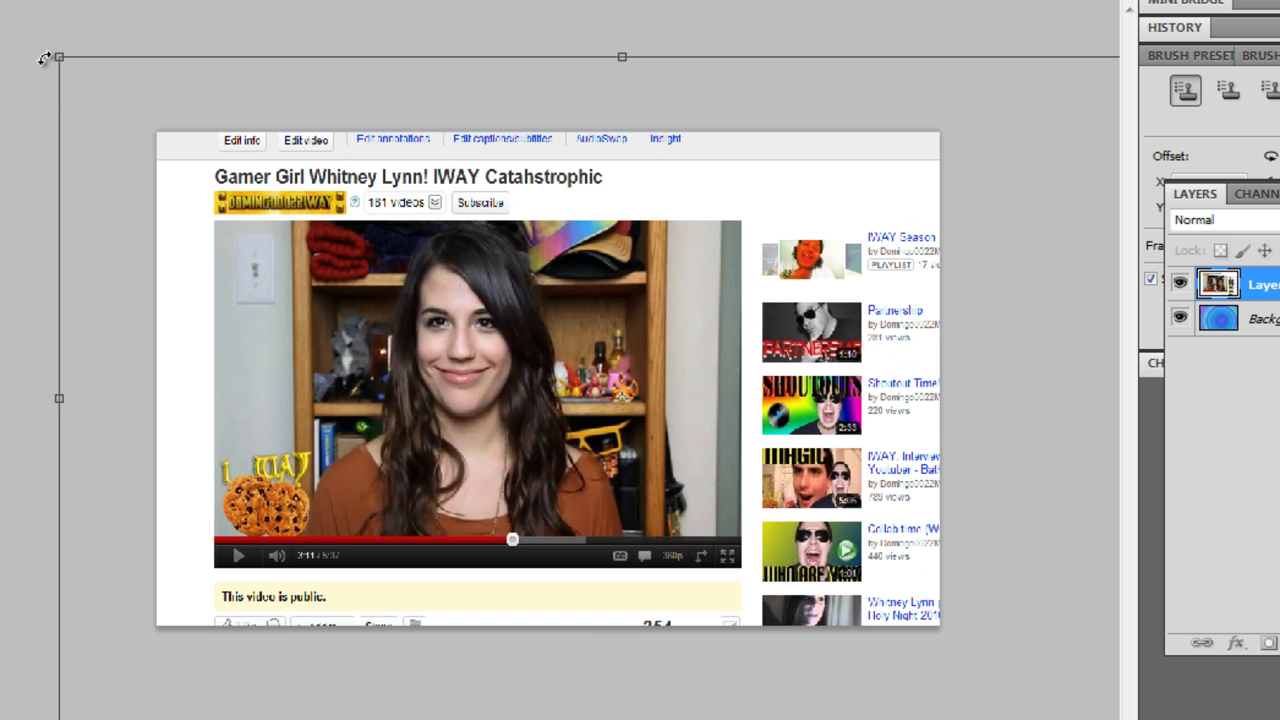
{"action": "left_click_drag", "start_coordinate": [44, 59], "coordinate": [25, 25]}
{"action": "key", "text": "Return"}
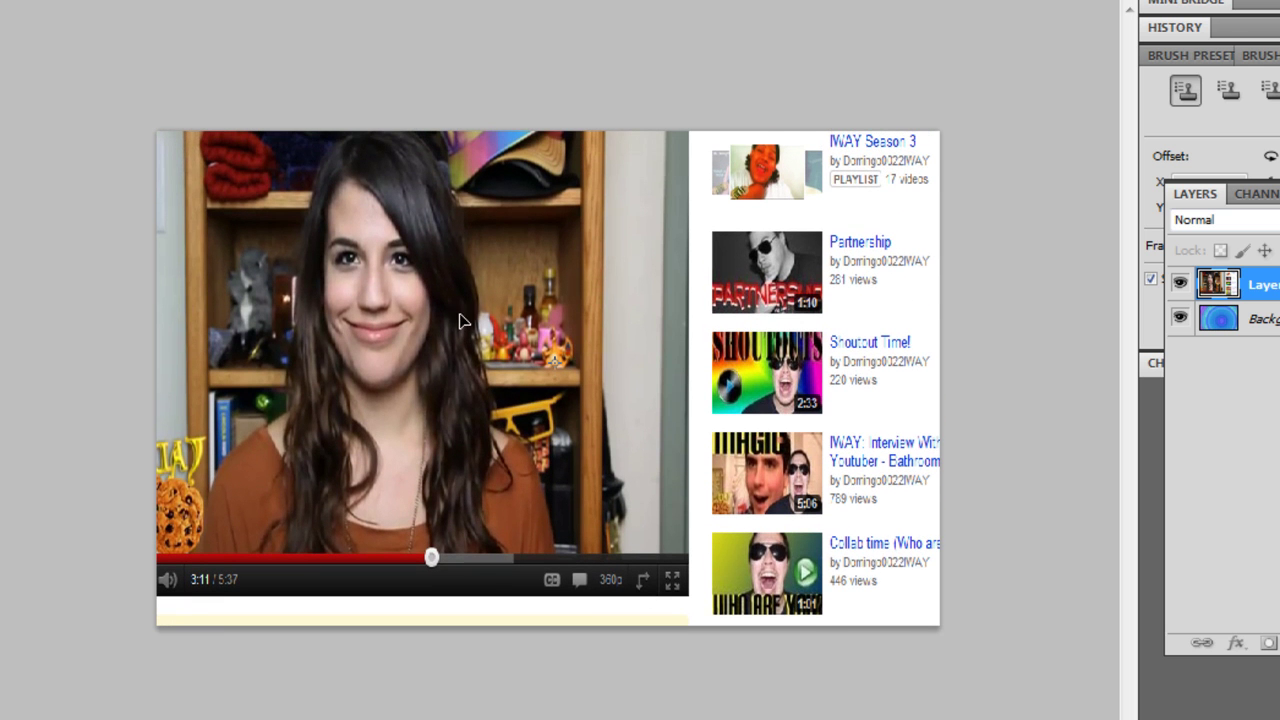
{"action": "left_click_drag", "start_coordinate": [461, 324], "coordinate": [464, 379]}
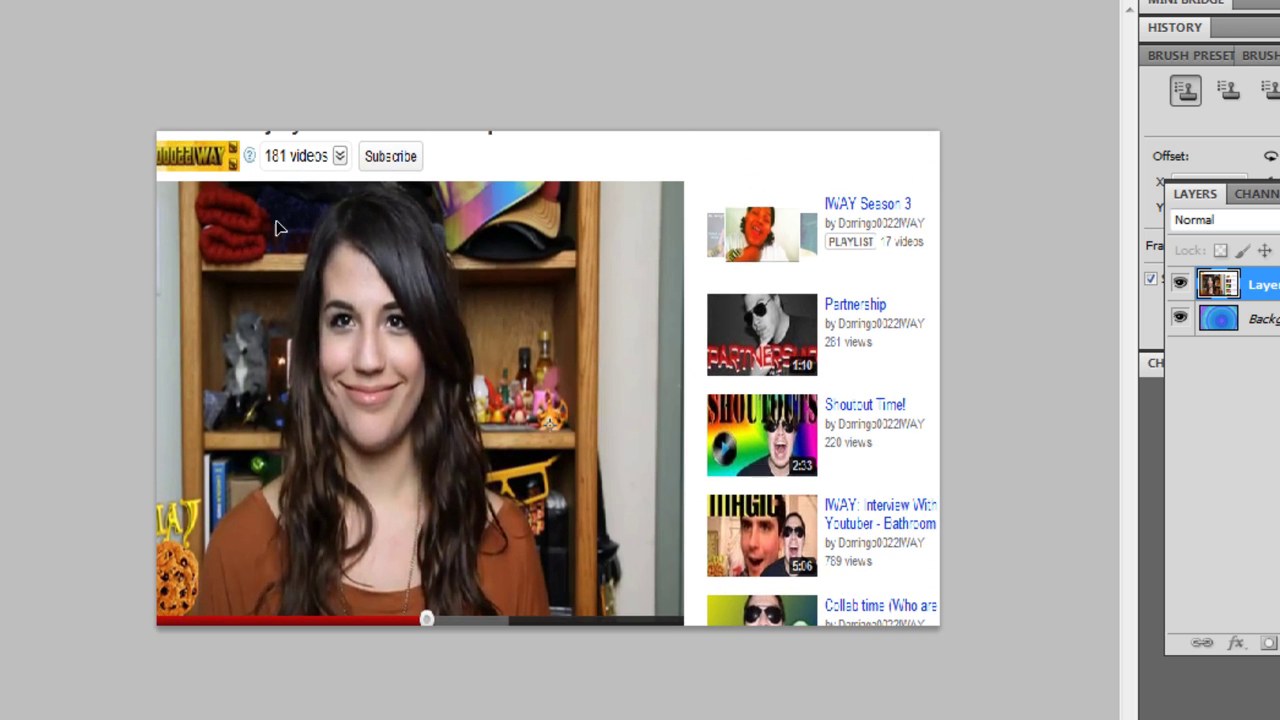
{"action": "key", "text": "m"}
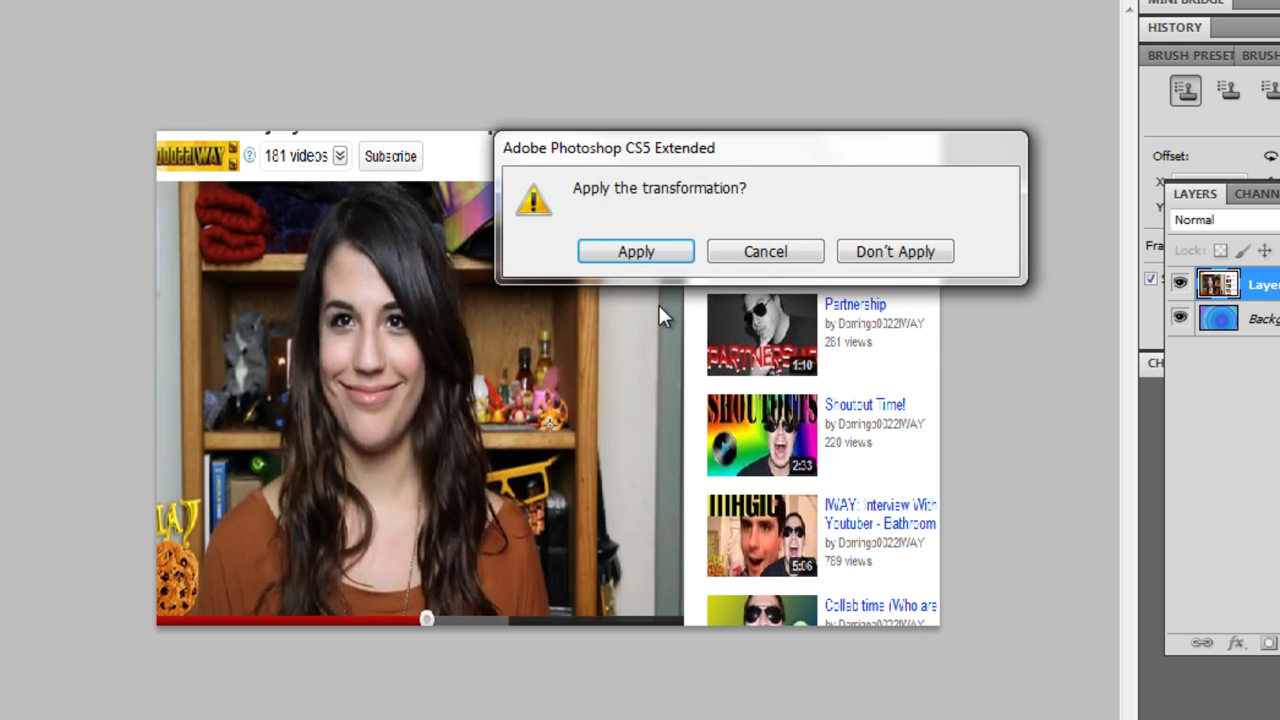
{"action": "left_click", "coordinate": [895, 251]}
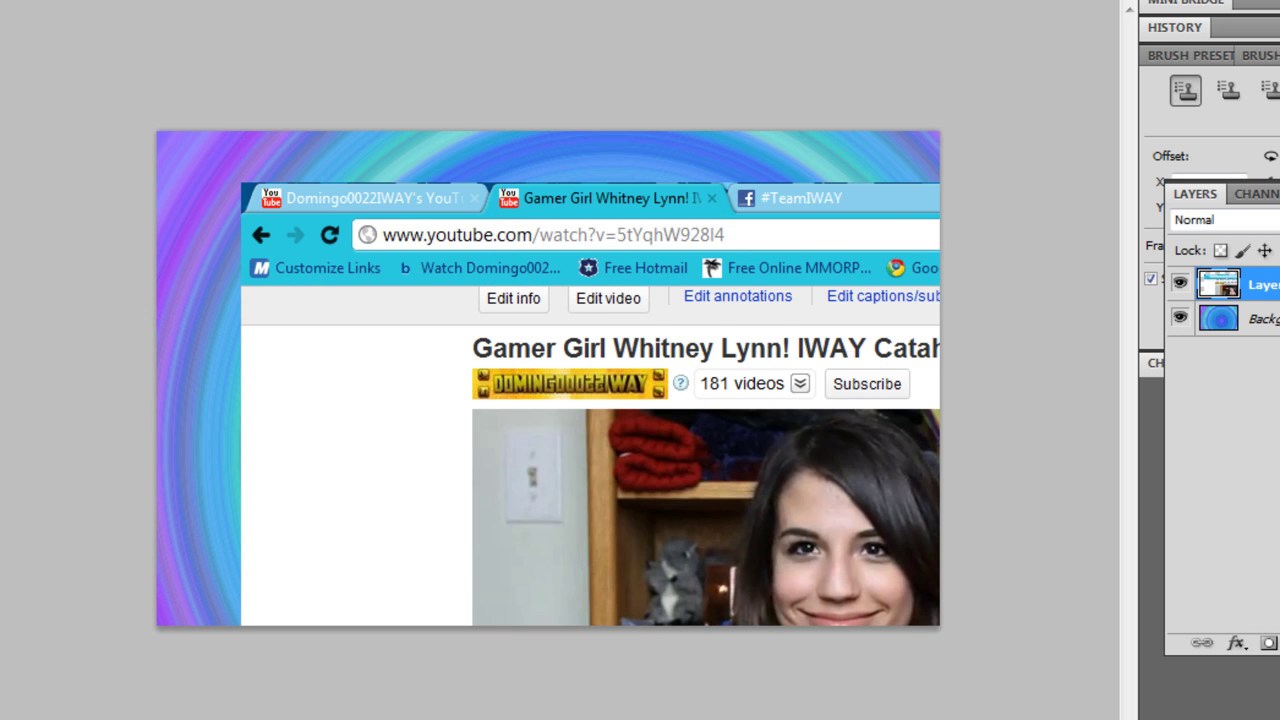
Move and scale the pasted screenshot so the video frame fills the canvas, and apply the transformation.
{"action": "left_click", "coordinate": [660, 476]}
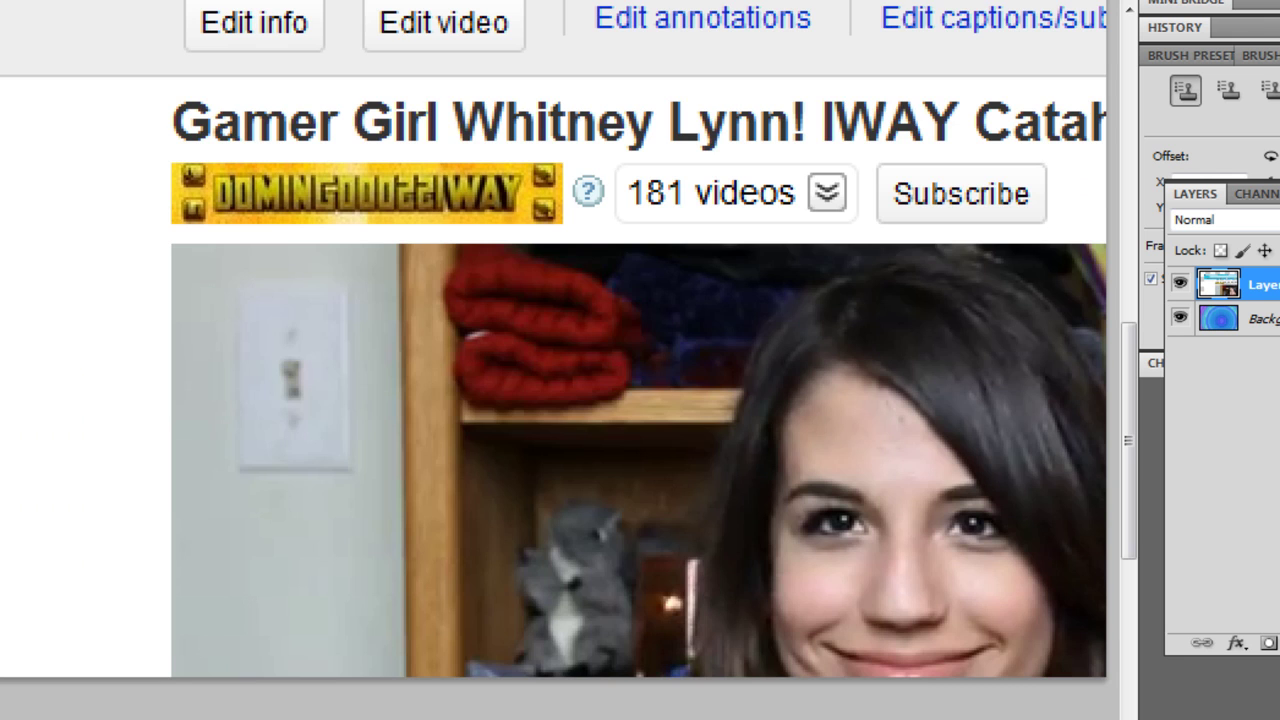
{"action": "left_click", "coordinate": [410, 346], "text": "alt"}
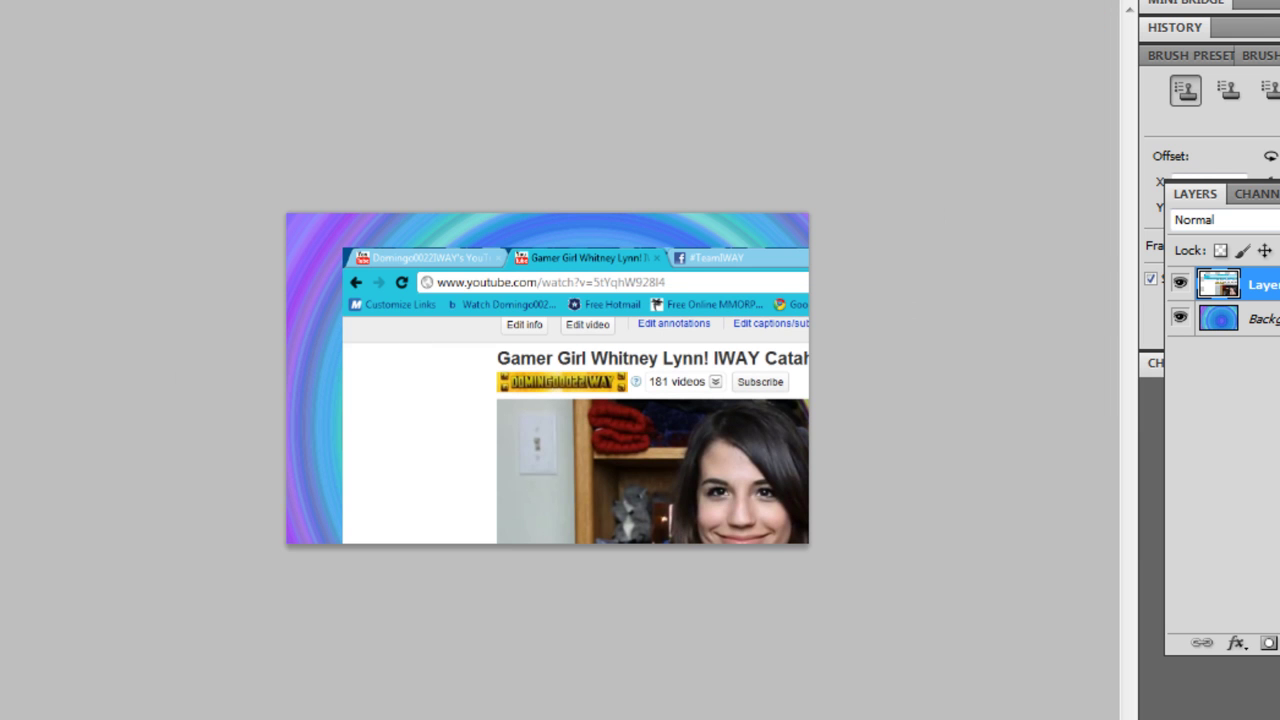
{"action": "key", "text": "v"}
{"action": "left_click_drag", "start_coordinate": [723, 483], "coordinate": [420, 265]}
{"action": "left_click_drag", "start_coordinate": [603, 656], "coordinate": [601, 719]}
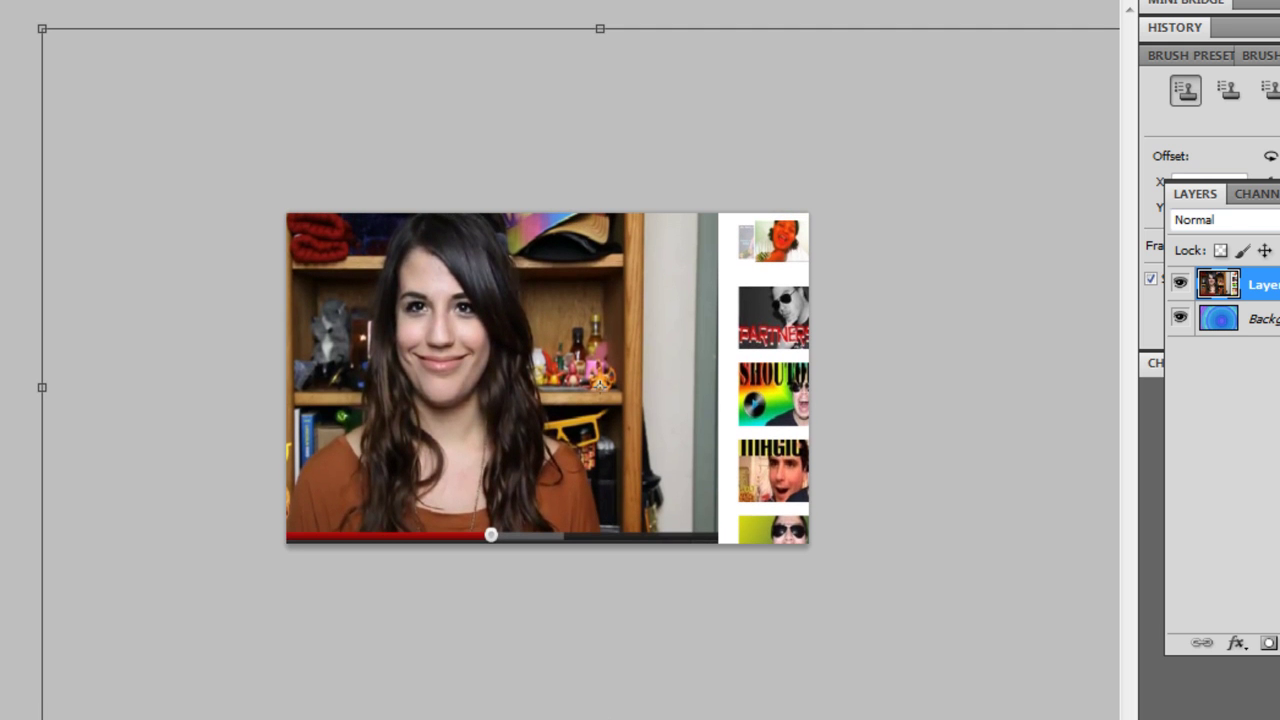
{"action": "left_click_drag", "start_coordinate": [50, 393], "coordinate": [0, 390]}
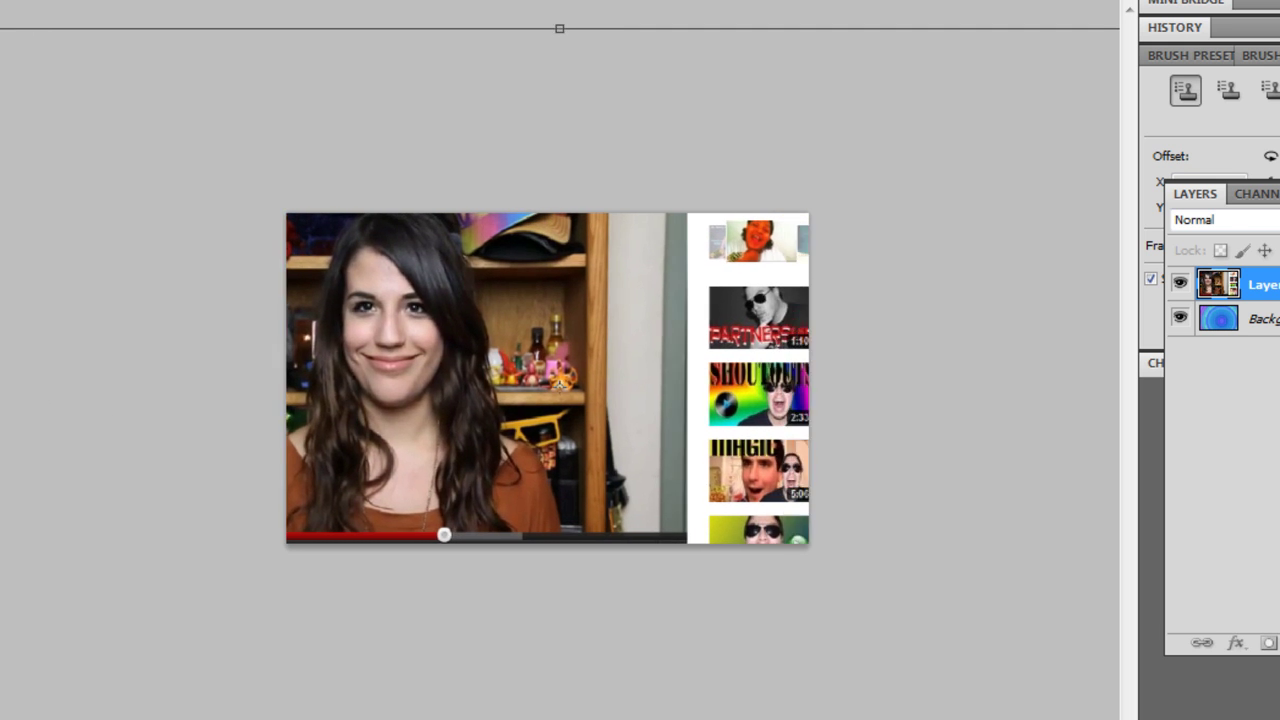
{"action": "left_click_drag", "start_coordinate": [535, 412], "coordinate": [661, 420]}
{"action": "key", "text": "m"}
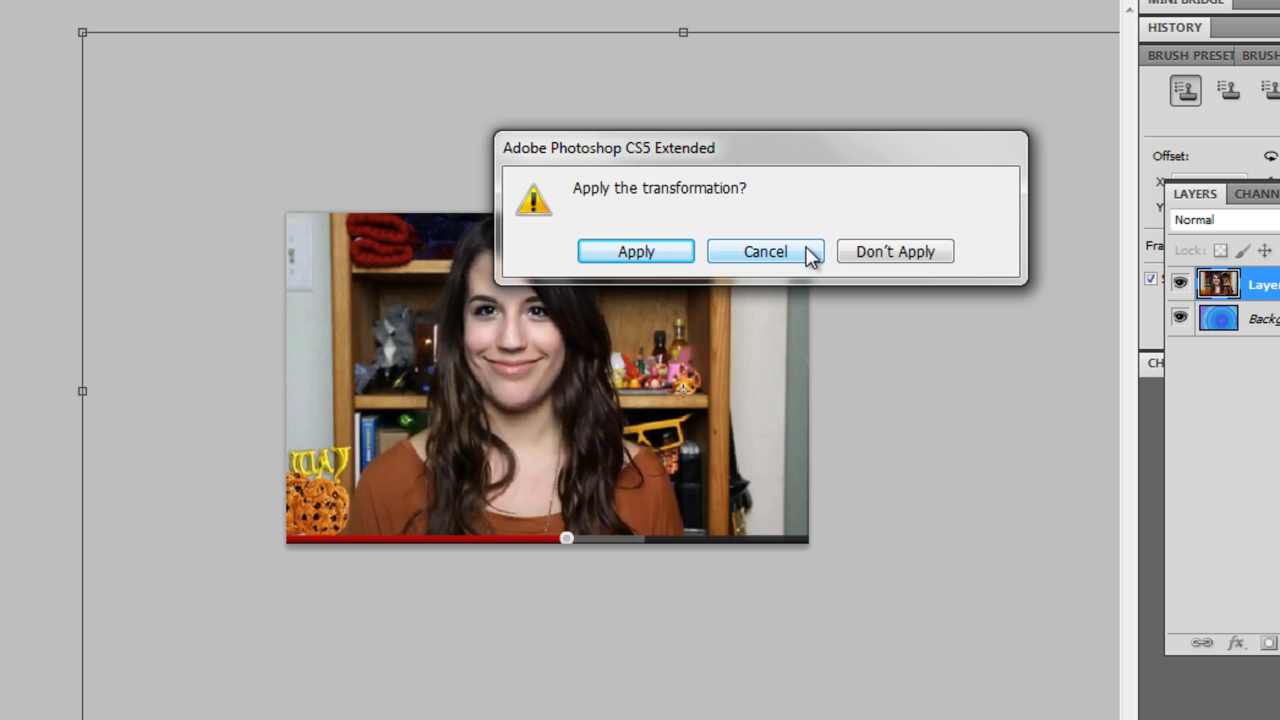
{"action": "left_click", "coordinate": [677, 250]}
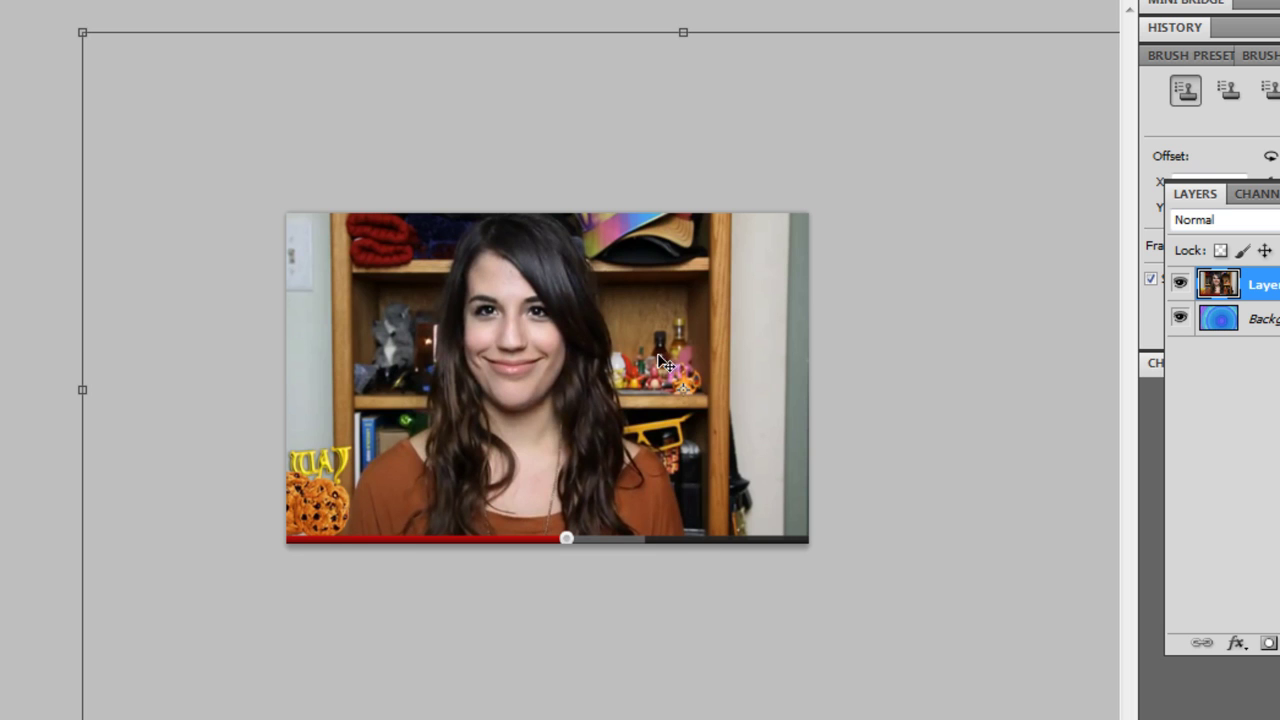
Select the woman by tracing around her hair and shoulders with the Magnetic Lasso, closing along the video frame's lower edge.
{"action": "left_click", "coordinate": [0, 626]}
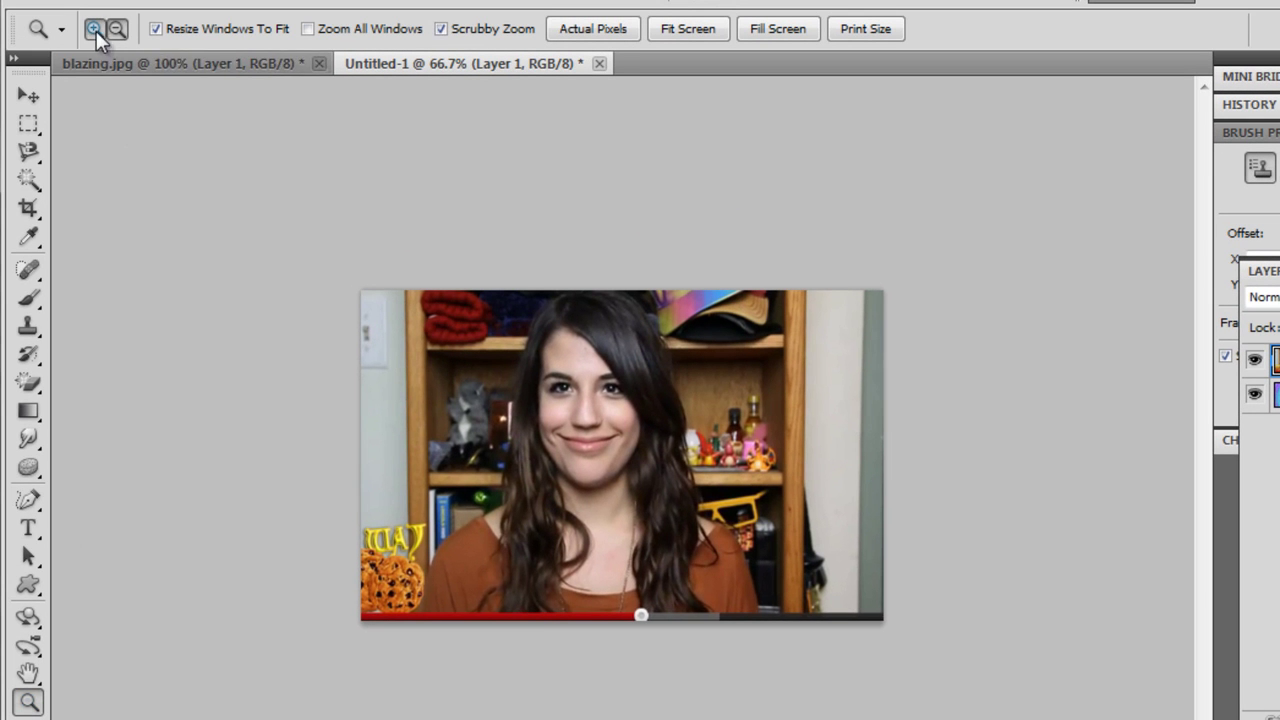
{"action": "left_click", "coordinate": [464, 360]}
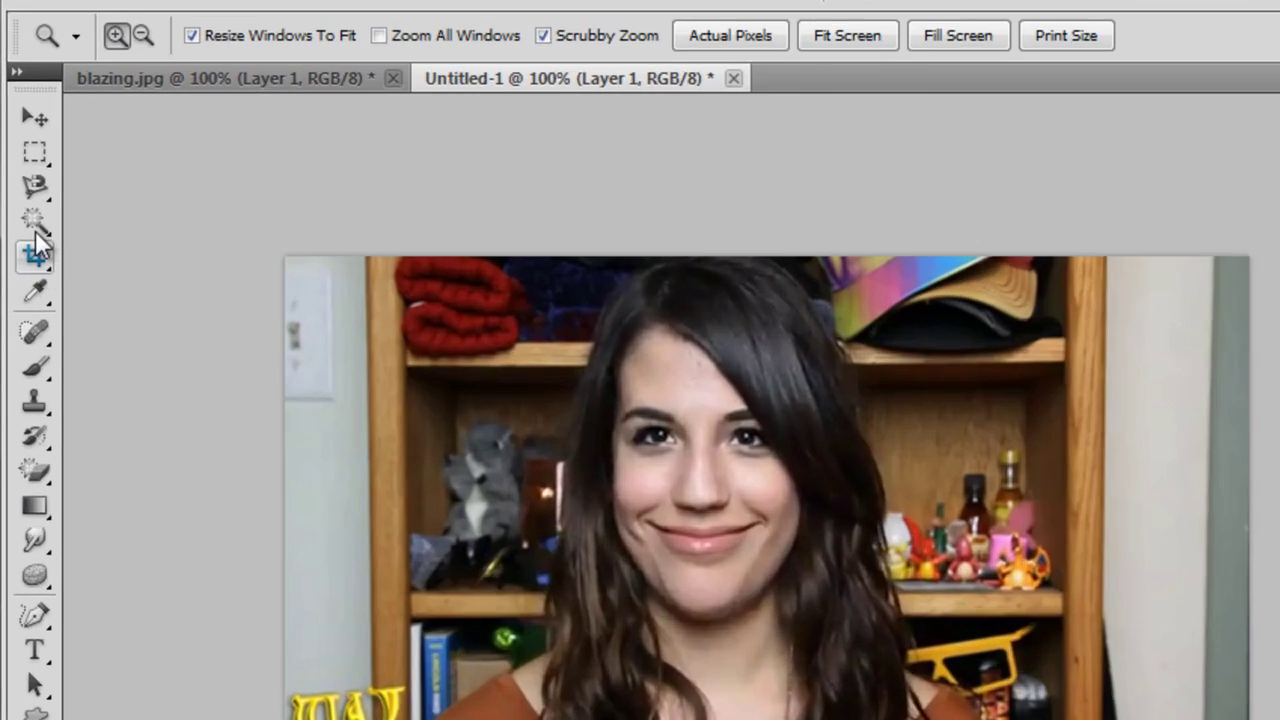
{"action": "left_click", "coordinate": [32, 156]}
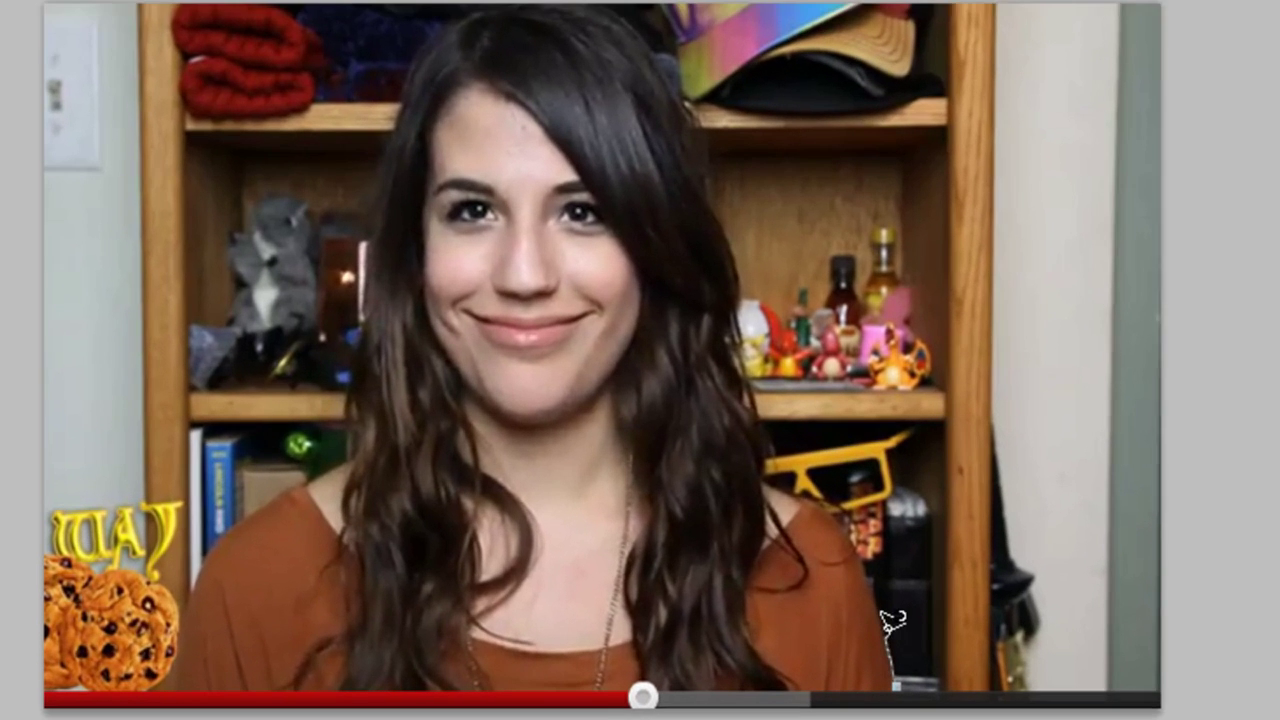
{"action": "left_click", "coordinate": [756, 593]}
{"action": "left_click", "coordinate": [746, 557]}
{"action": "left_click", "coordinate": [833, 501]}
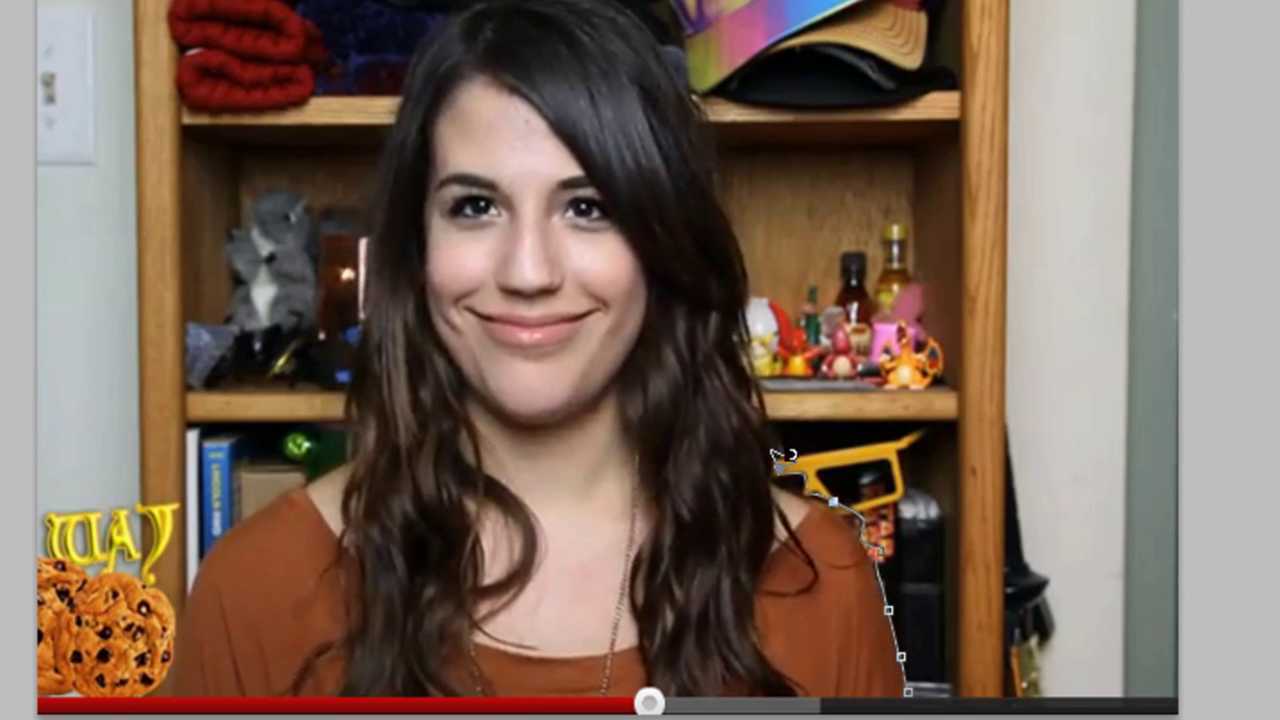
{"action": "left_click", "coordinate": [781, 441]}
{"action": "left_click", "coordinate": [760, 391]}
{"action": "left_click", "coordinate": [751, 335]}
{"action": "left_click", "coordinate": [747, 280]}
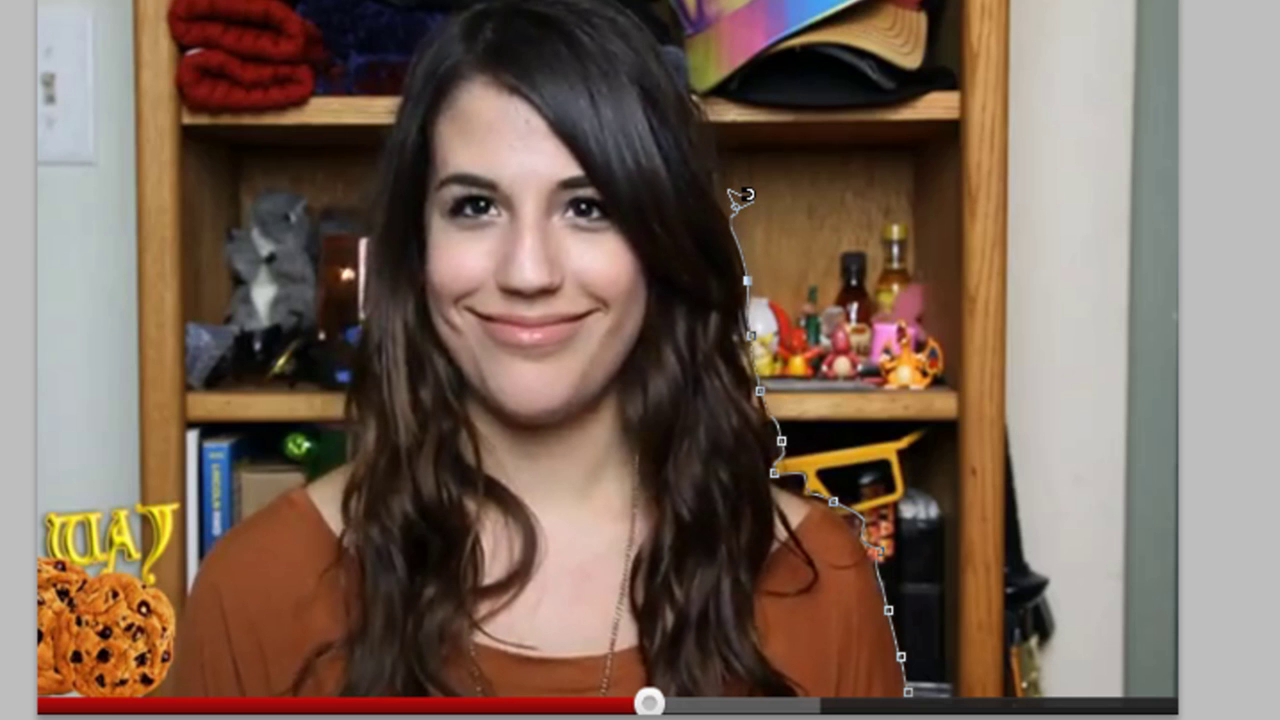
{"action": "left_click", "coordinate": [737, 238]}
{"action": "left_click", "coordinate": [713, 178]}
{"action": "left_click", "coordinate": [716, 124]}
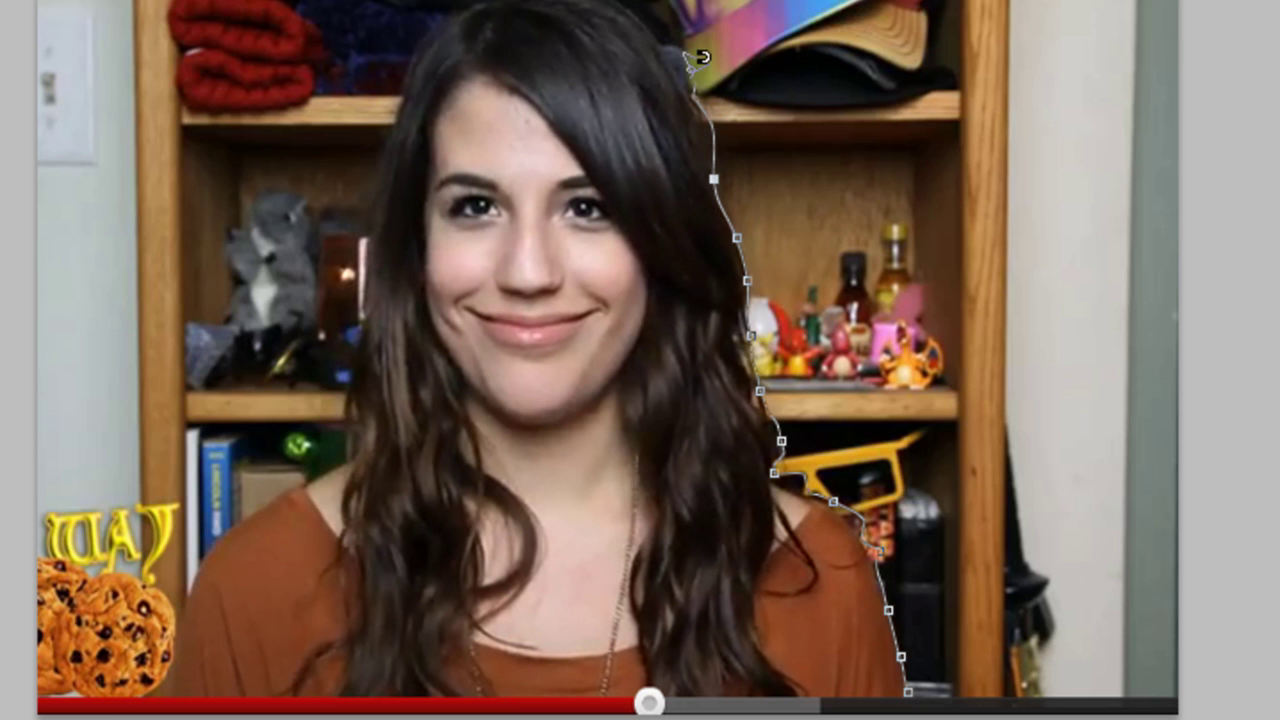
{"action": "left_click", "coordinate": [688, 75]}
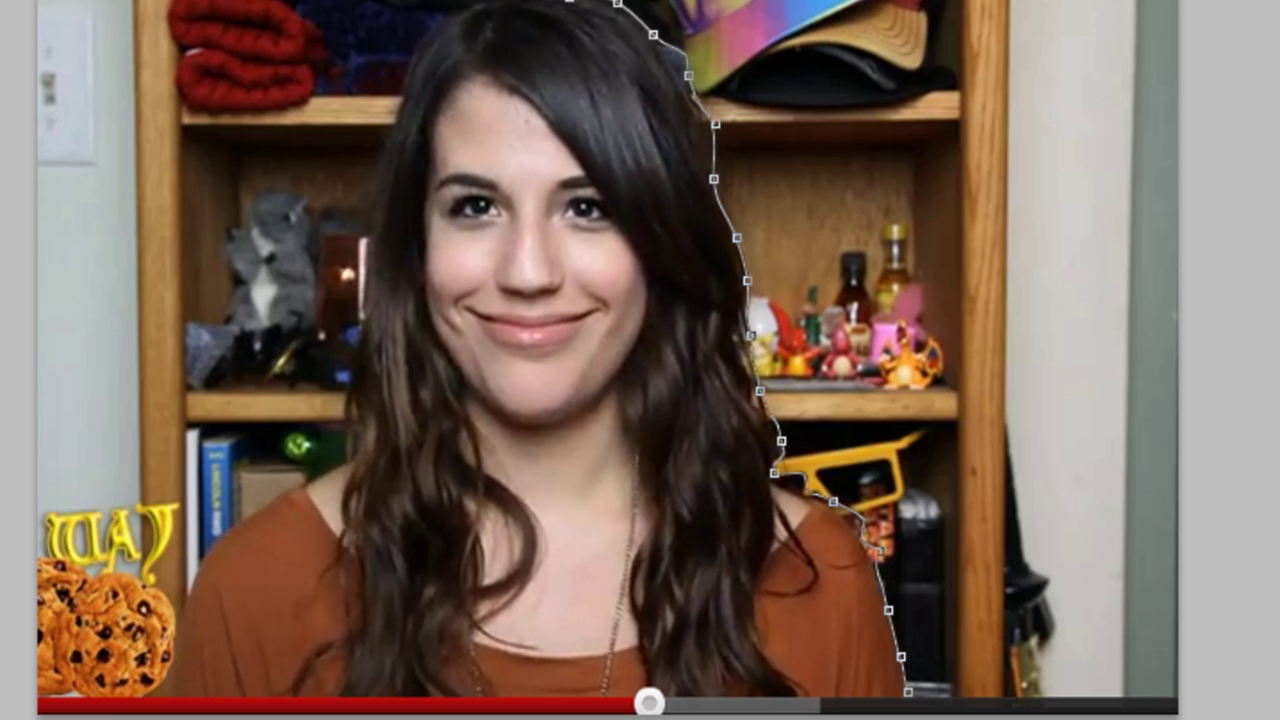
{"action": "left_click", "coordinate": [429, 33]}
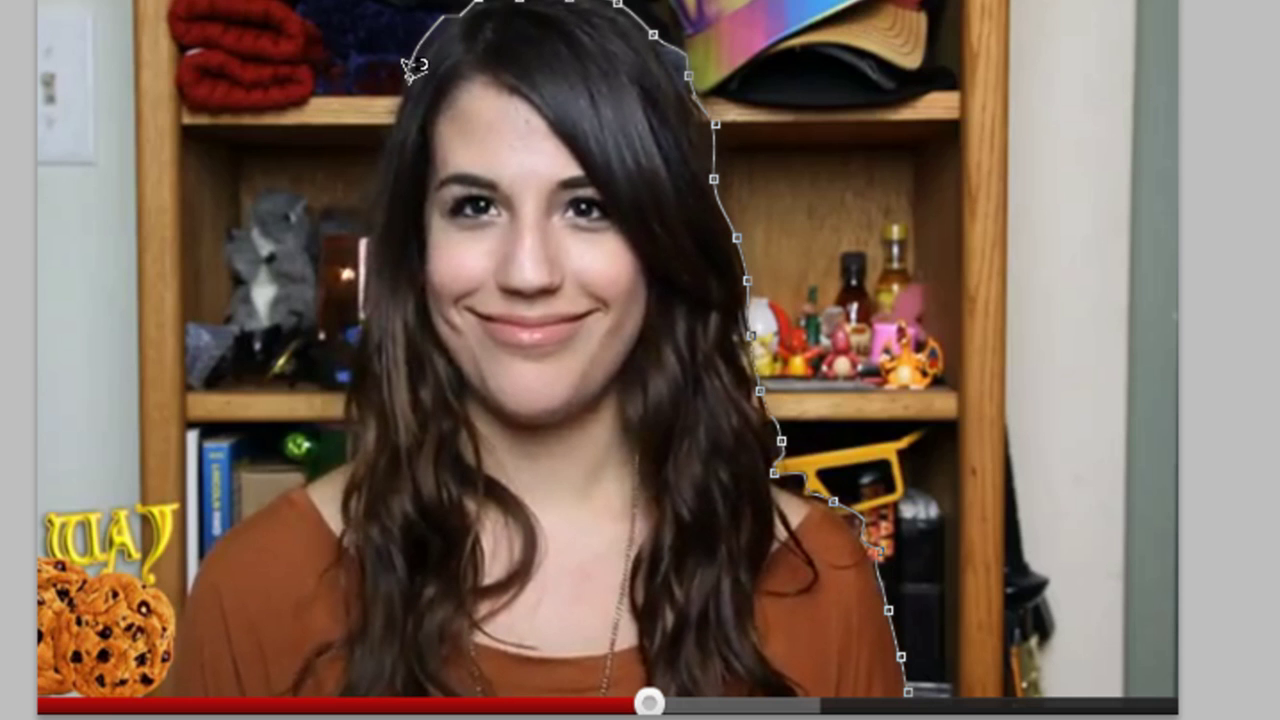
{"action": "left_click", "coordinate": [403, 93]}
{"action": "left_click", "coordinate": [392, 145]}
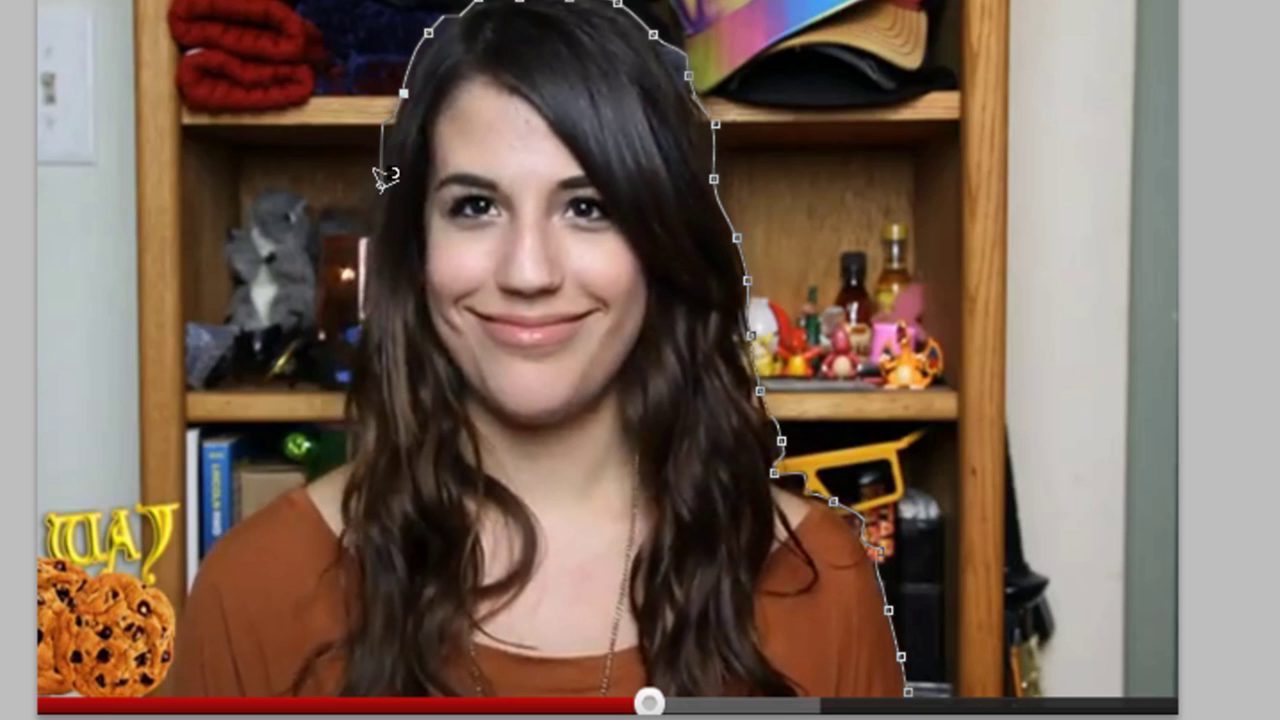
{"action": "left_click", "coordinate": [367, 239]}
{"action": "left_click", "coordinate": [359, 302]}
{"action": "left_click", "coordinate": [351, 342]}
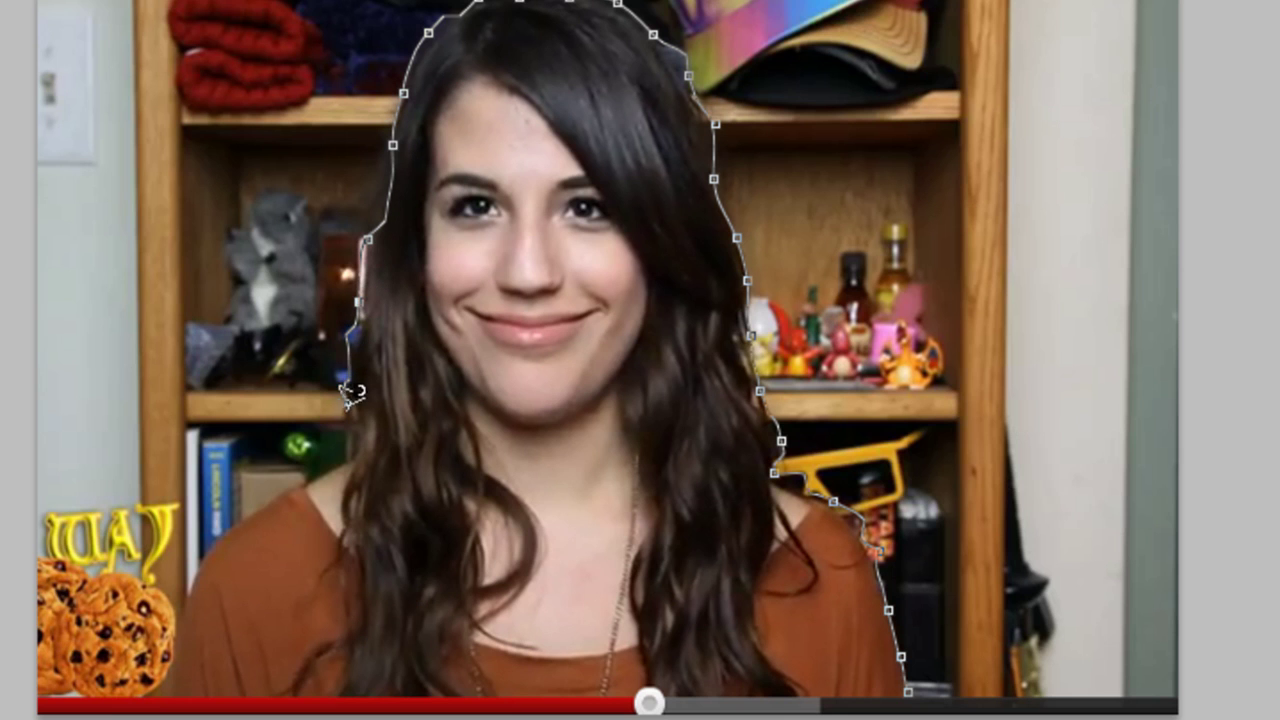
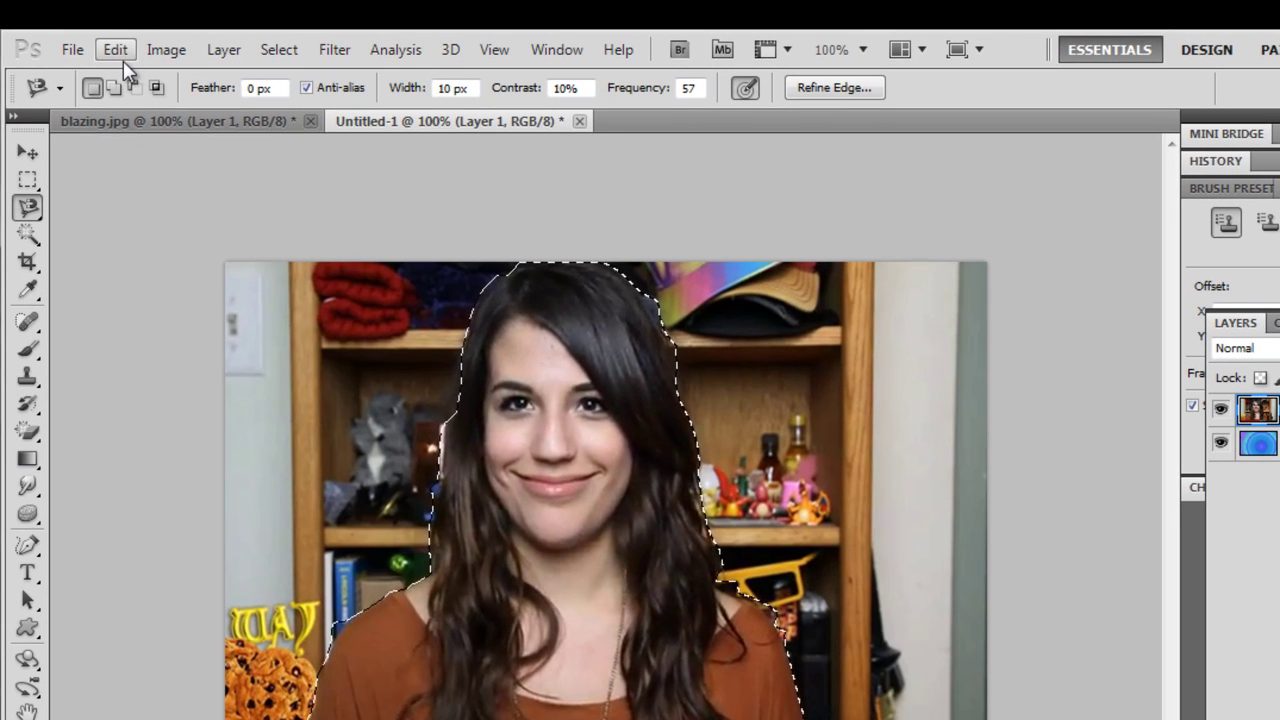
Copy the selected woman, add a new empty layer above the screenshot and hide Layer 1.
{"action": "left_click", "coordinate": [118, 58]}
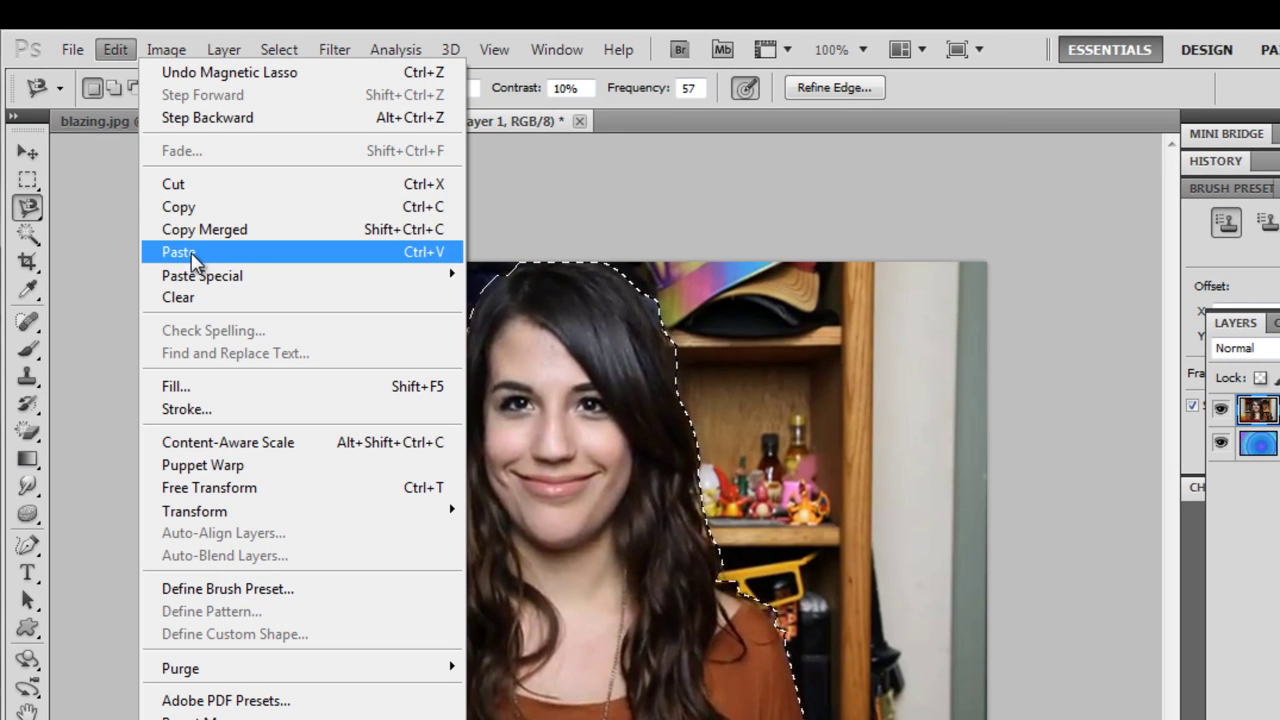
{"action": "left_click", "coordinate": [189, 208]}
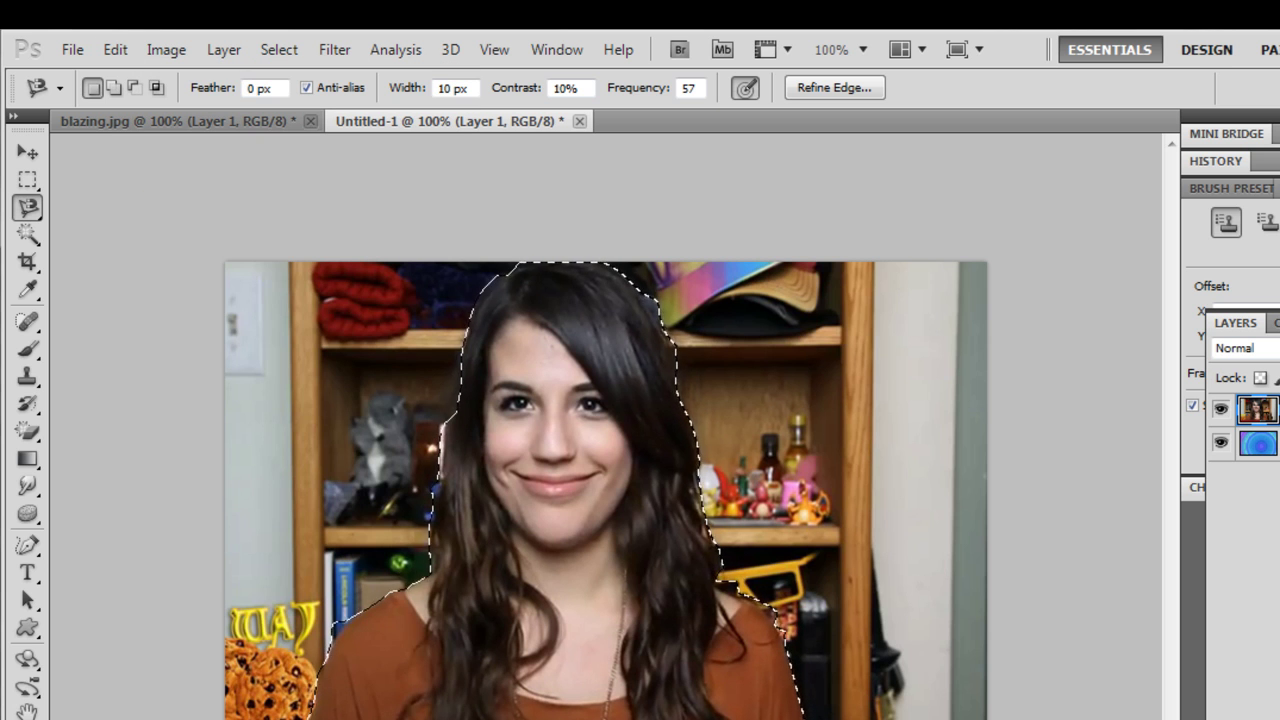
{"action": "left_click", "coordinate": [1279, 719]}
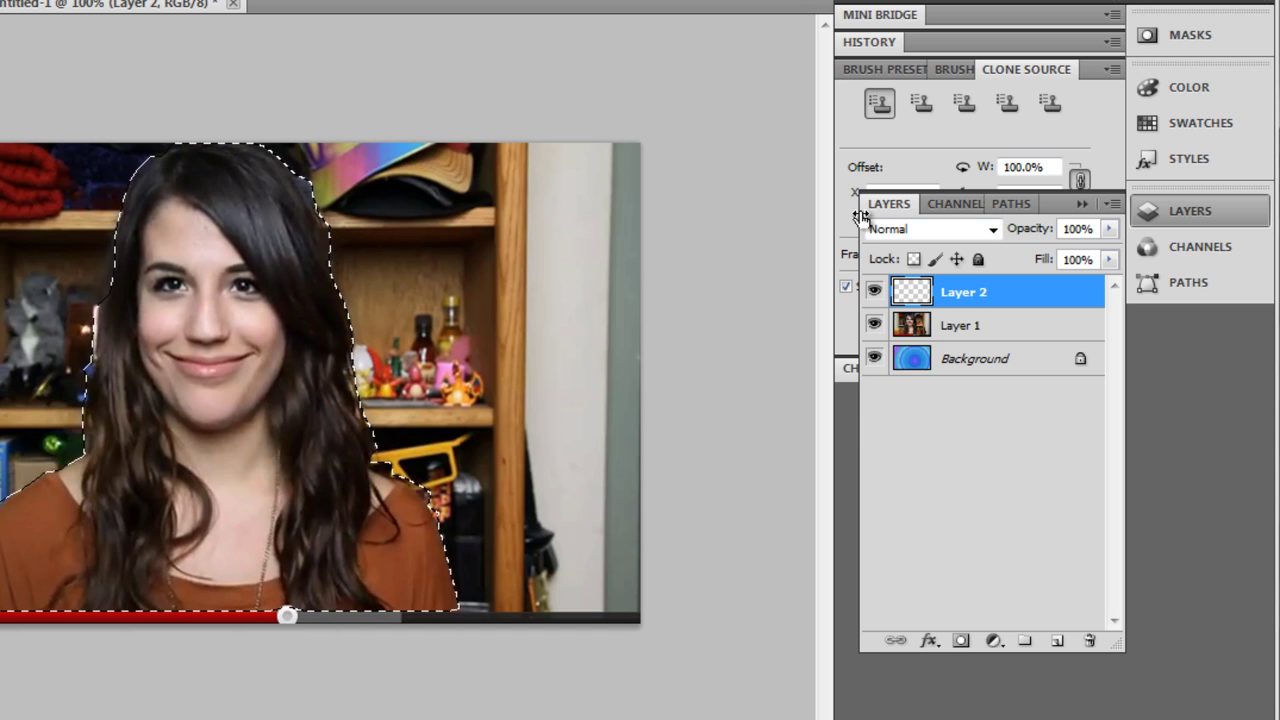
{"action": "left_click", "coordinate": [875, 326]}
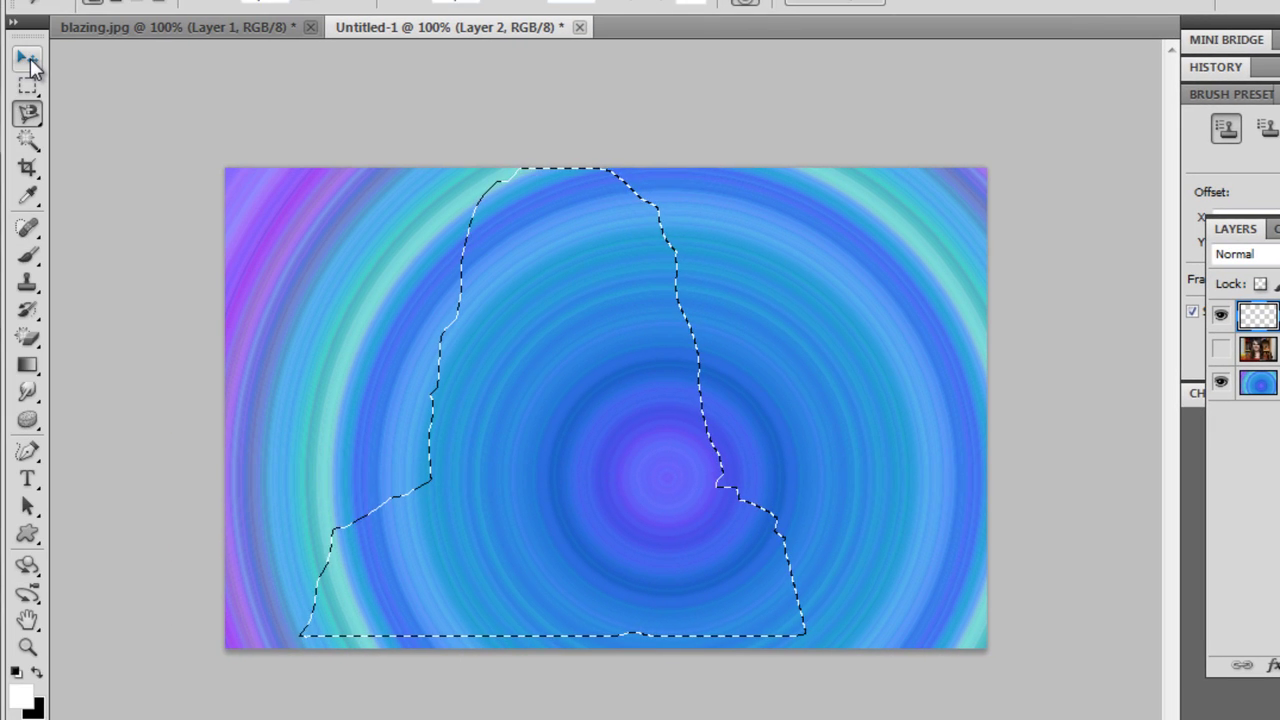
Try to move the selected area on the new empty layer.
{"action": "key", "text": "v"}
{"action": "left_click_drag", "start_coordinate": [552, 450], "coordinate": [540, 451]}
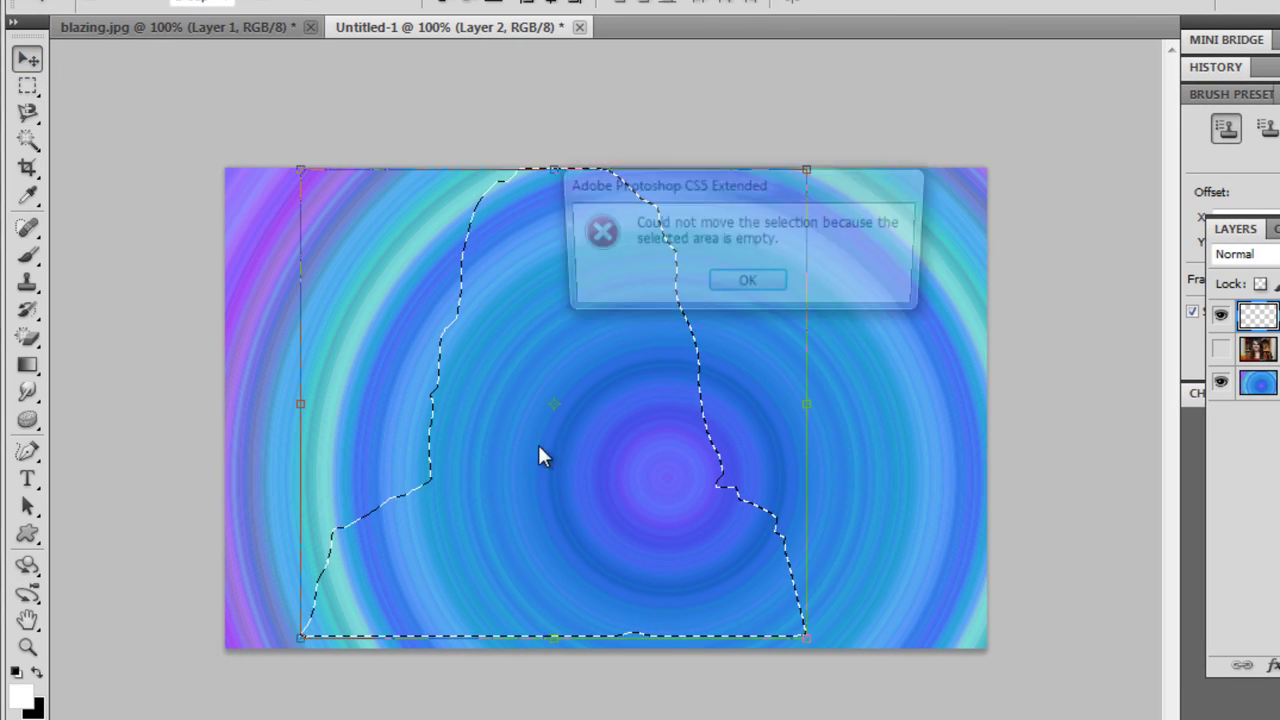
{"action": "key", "text": "Return"}
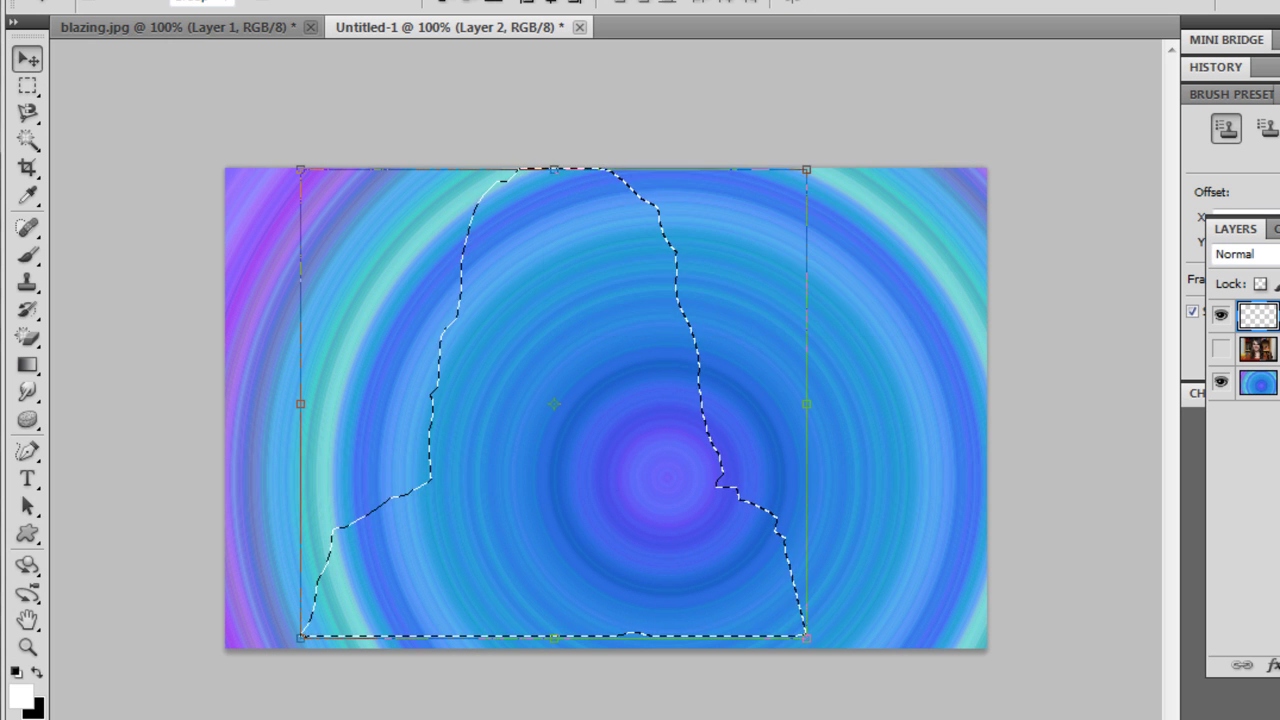
Try to move the selected area on hidden Layer 1, then show that layer and hide it again.
{"action": "key", "text": "alt+bracketleft"}
{"action": "left_click", "coordinate": [617, 410]}
{"action": "left_click", "coordinate": [768, 285]}
{"action": "left_click", "coordinate": [1220, 348]}
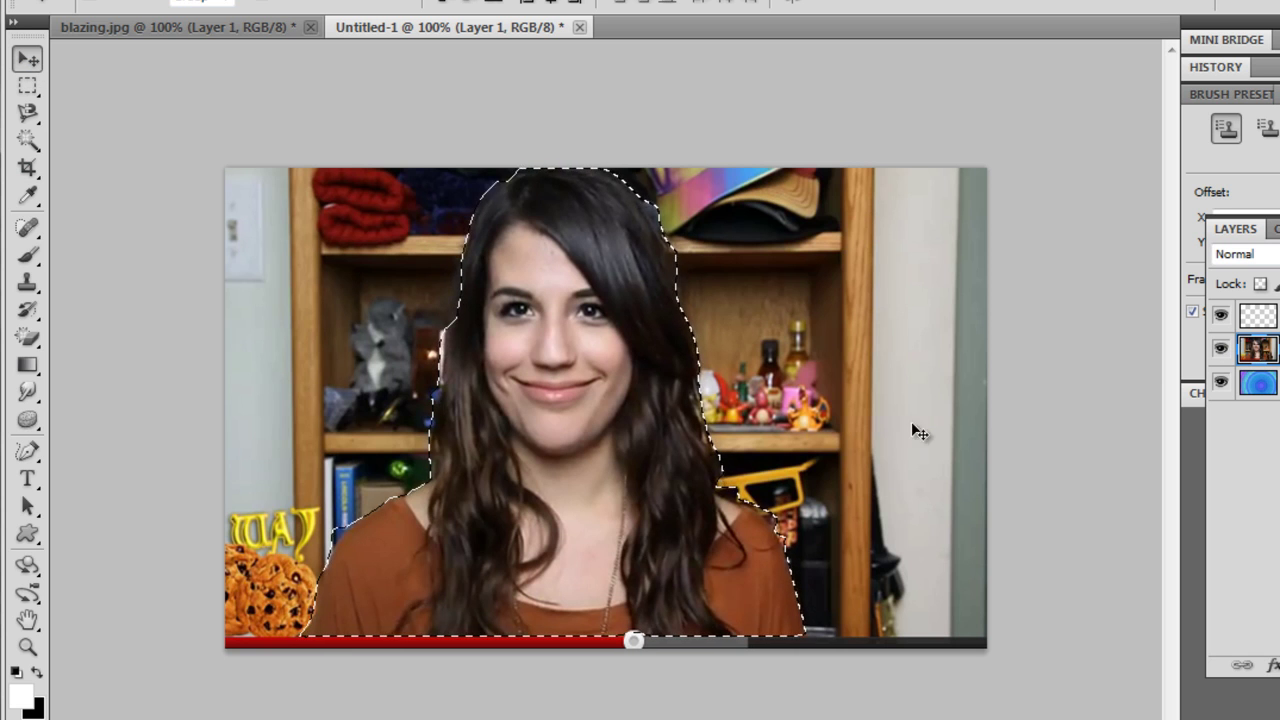
{"action": "left_click", "coordinate": [1222, 350]}
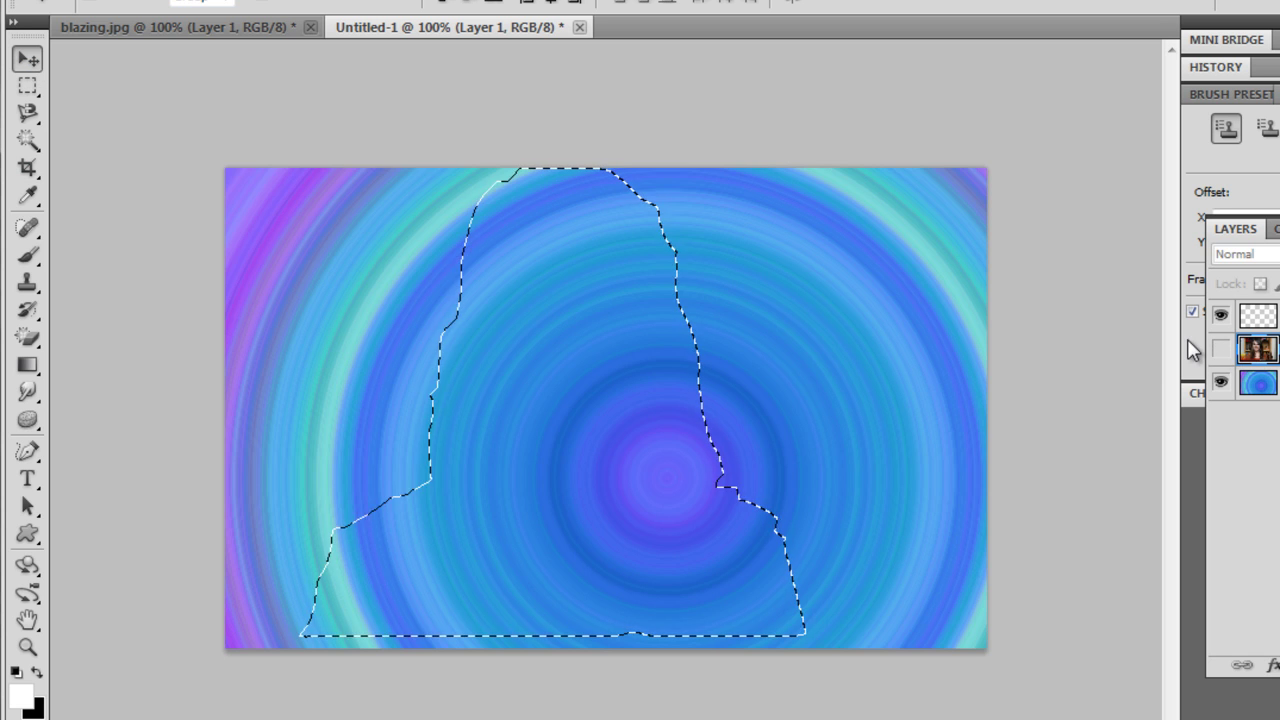
Paste the copied cutout of the woman onto its own layer over the gradient background.
{"action": "key", "text": "ctrl+j"}
{"action": "key", "text": "ctrl+t"}
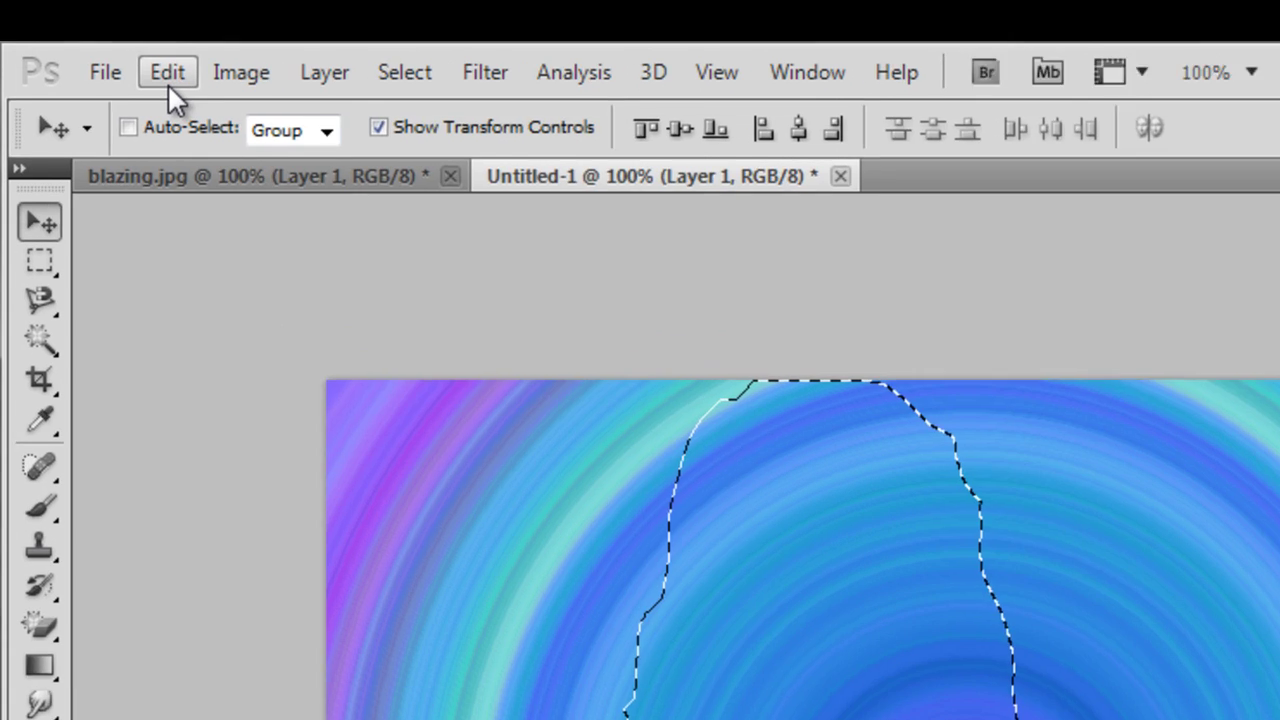
{"action": "left_click", "coordinate": [168, 80]}
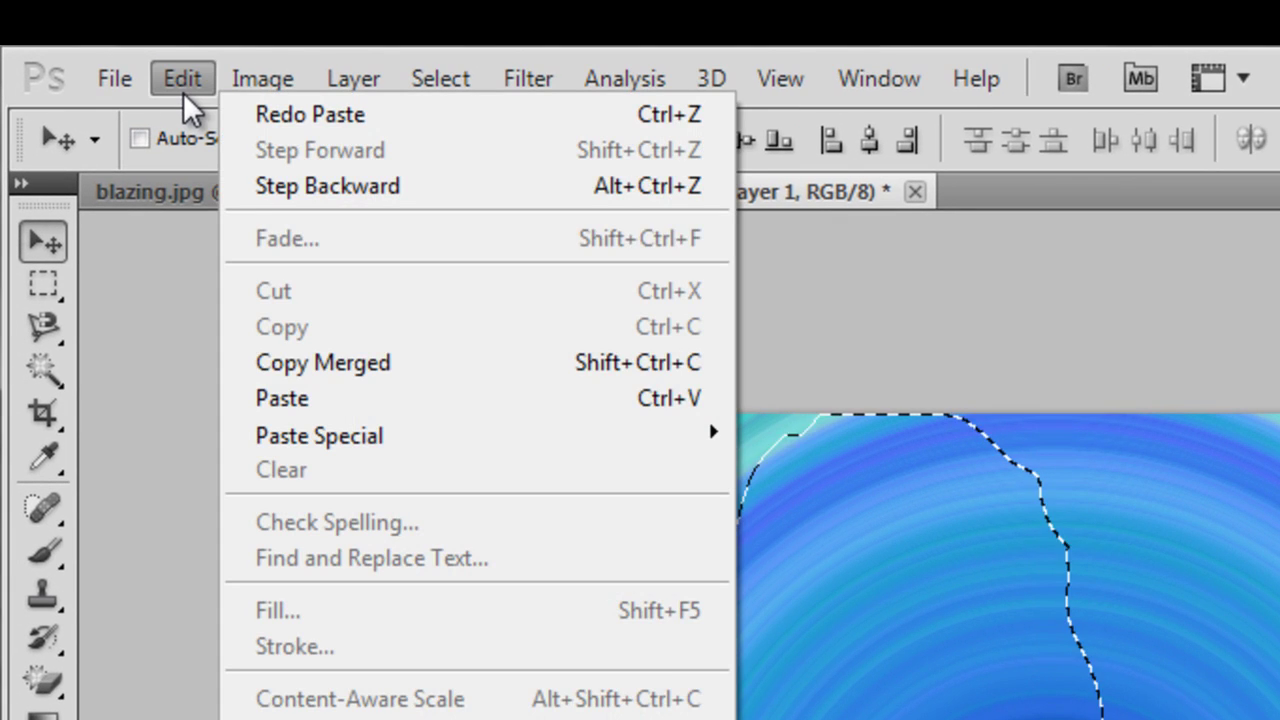
{"action": "left_click", "coordinate": [285, 380]}
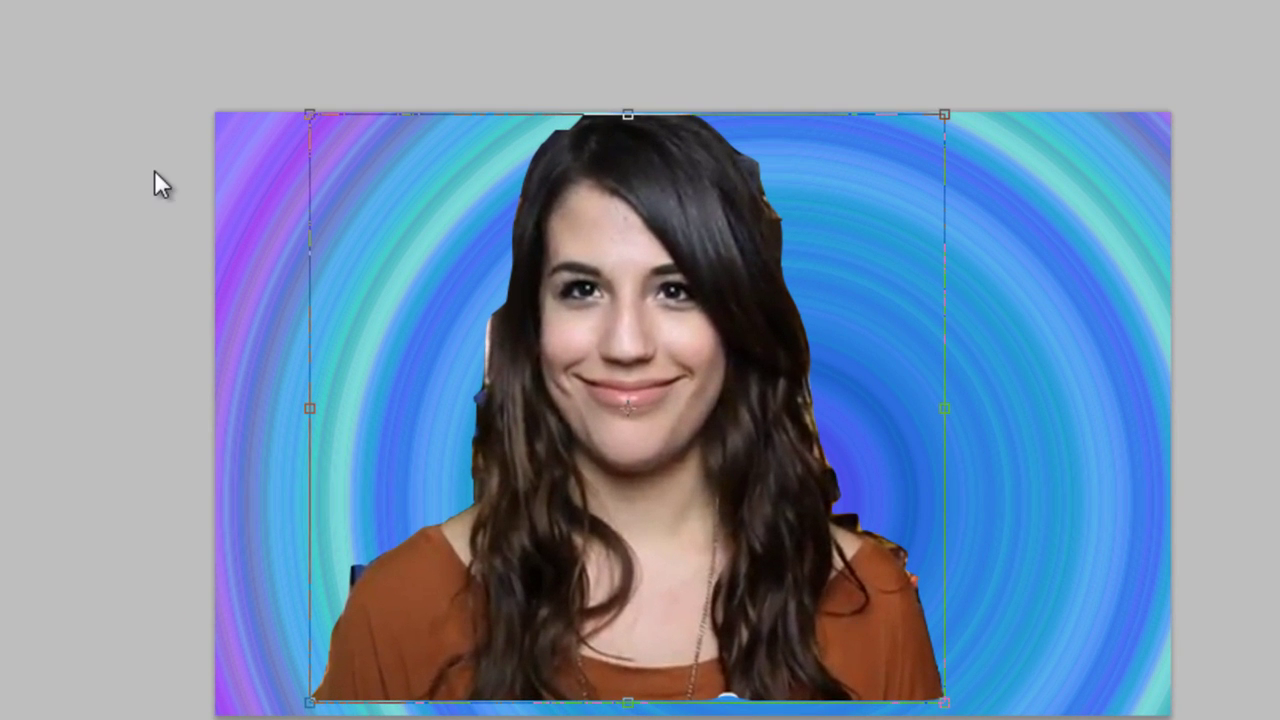
Move the woman's cutout to the canvas's left side, enlarge it slightly to reach the lower edge, and apply the transformation.
{"action": "left_click_drag", "start_coordinate": [551, 397], "coordinate": [389, 397]}
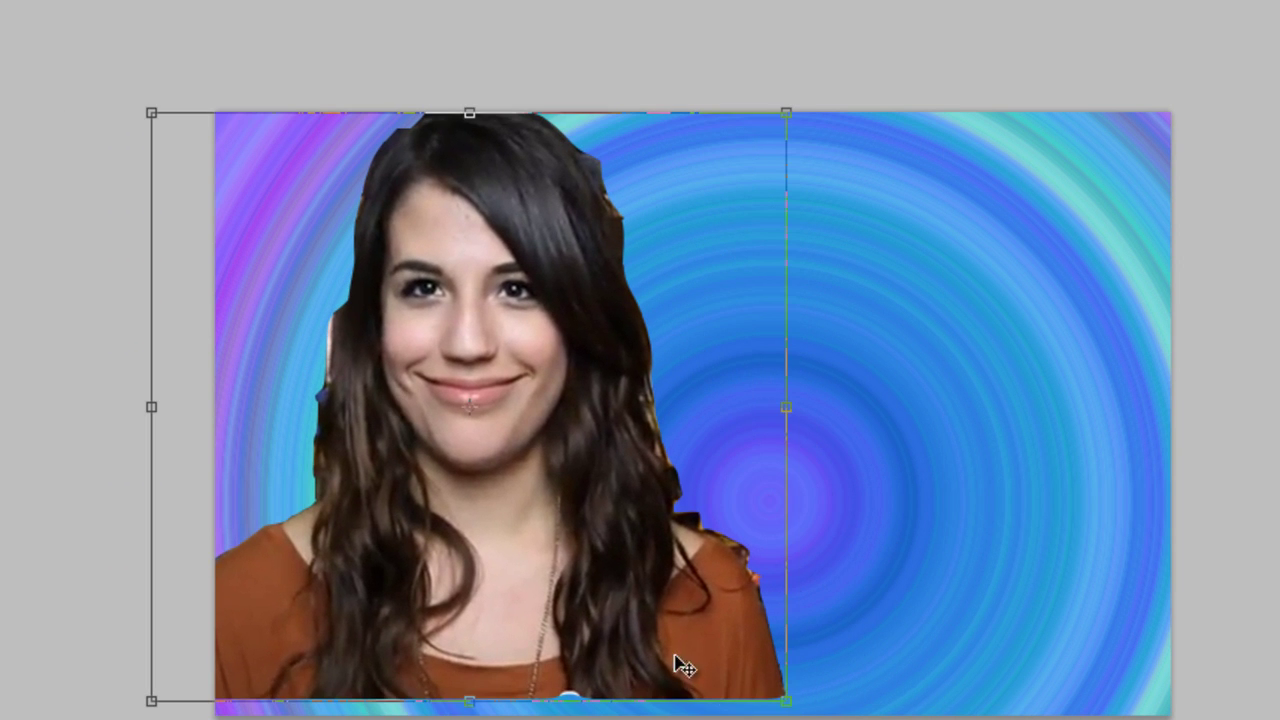
{"action": "left_click_drag", "start_coordinate": [786, 706], "coordinate": [801, 716]}
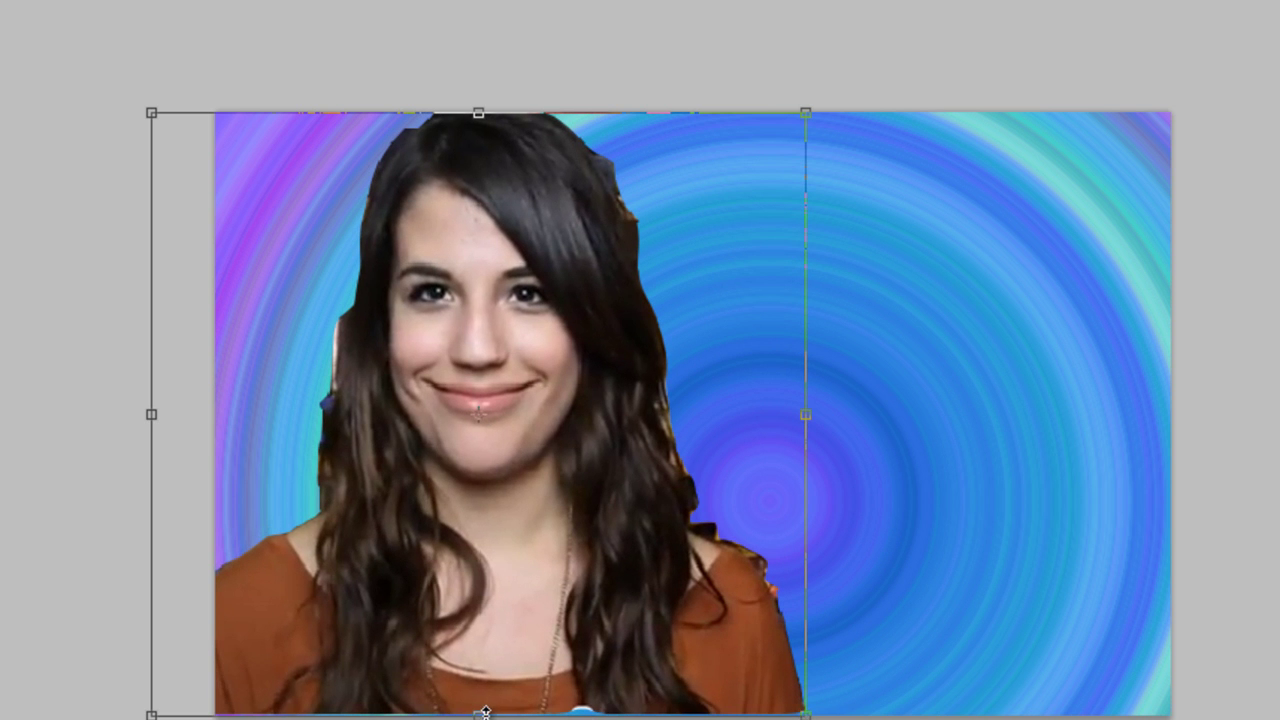
{"action": "left_click_drag", "start_coordinate": [485, 712], "coordinate": [485, 719]}
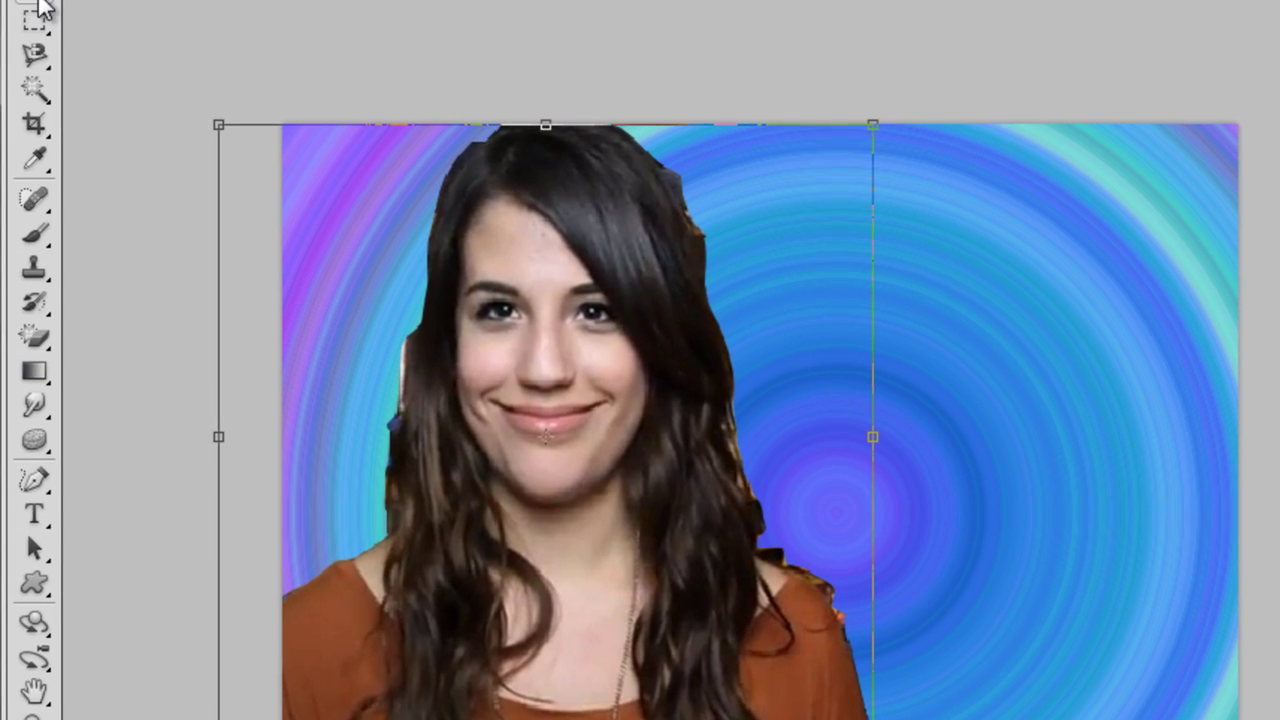
{"action": "left_click", "coordinate": [0, 3]}
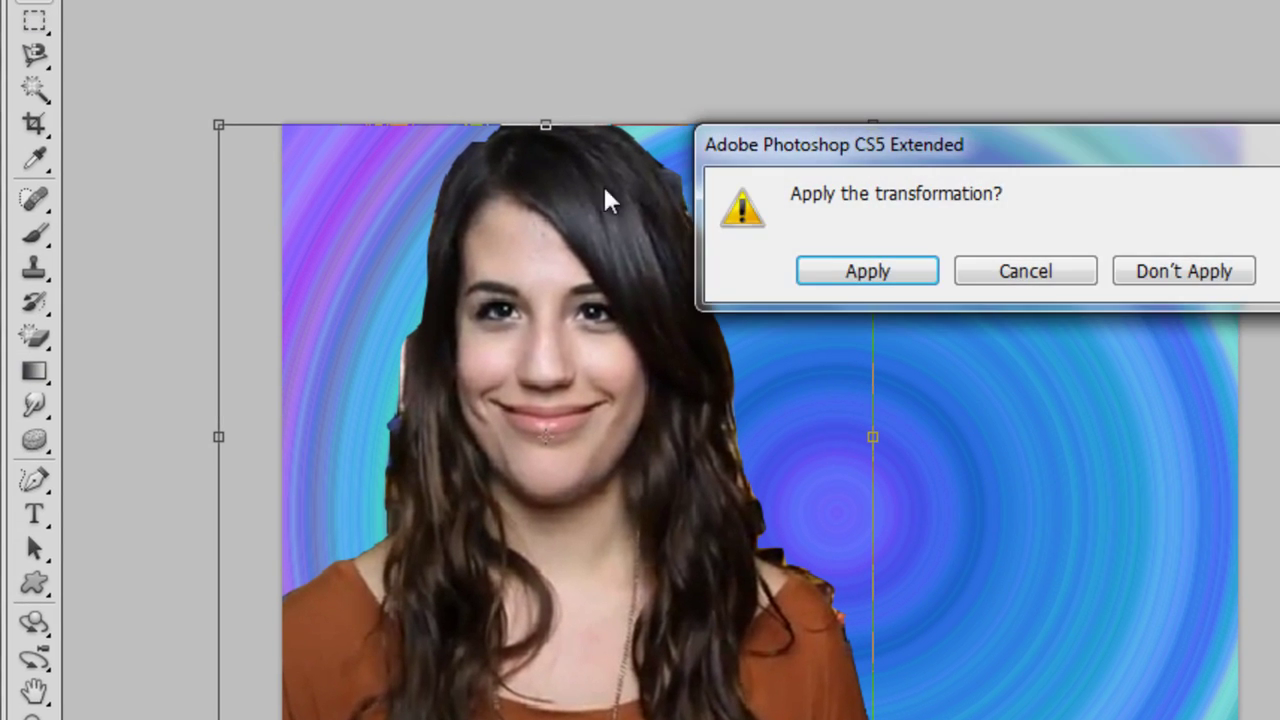
{"action": "left_click", "coordinate": [866, 271]}
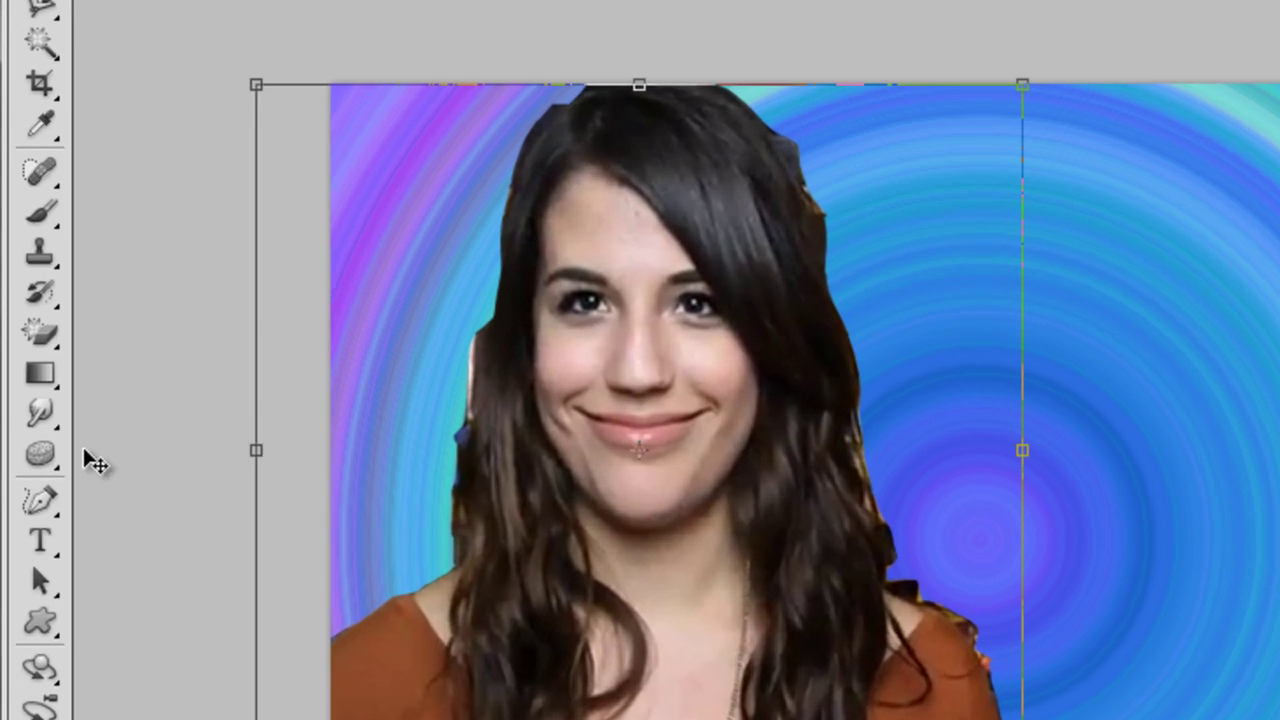
Soften the rough edges around the woman's hair and shoulders on both sides of the cutout with the Smudge tool.
{"action": "left_click", "coordinate": [47, 413]}
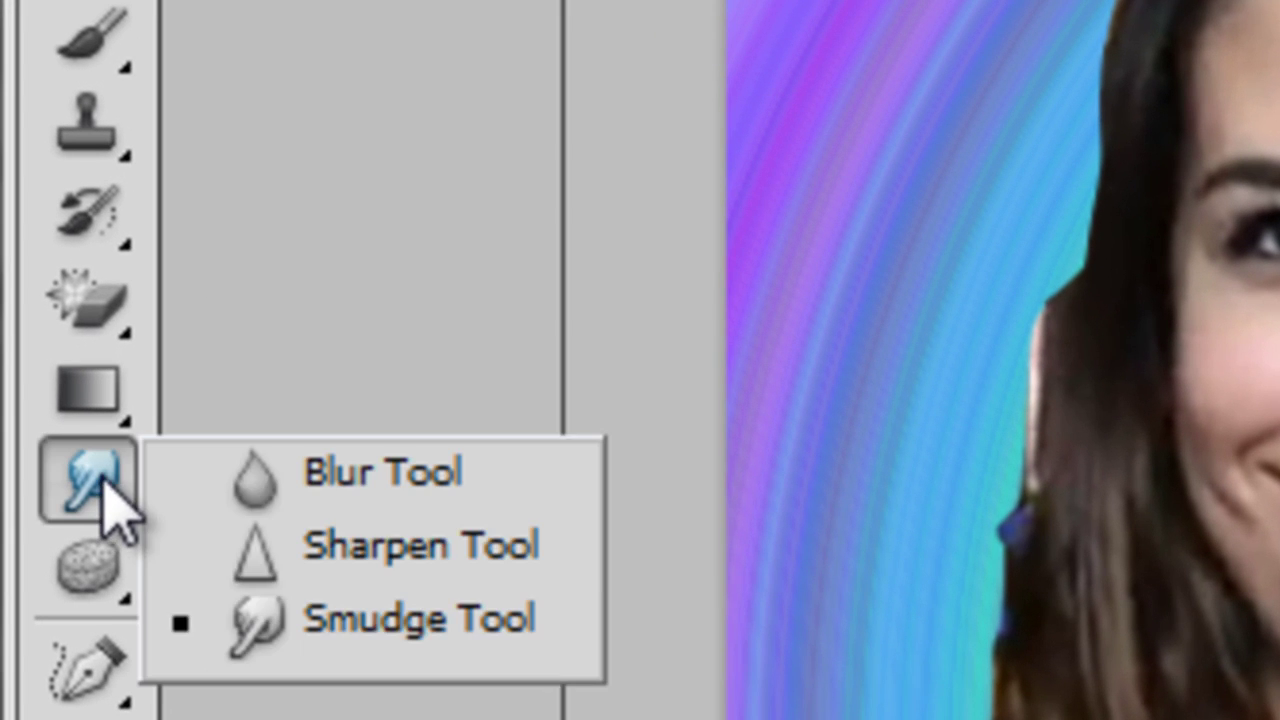
{"action": "left_click", "coordinate": [376, 628]}
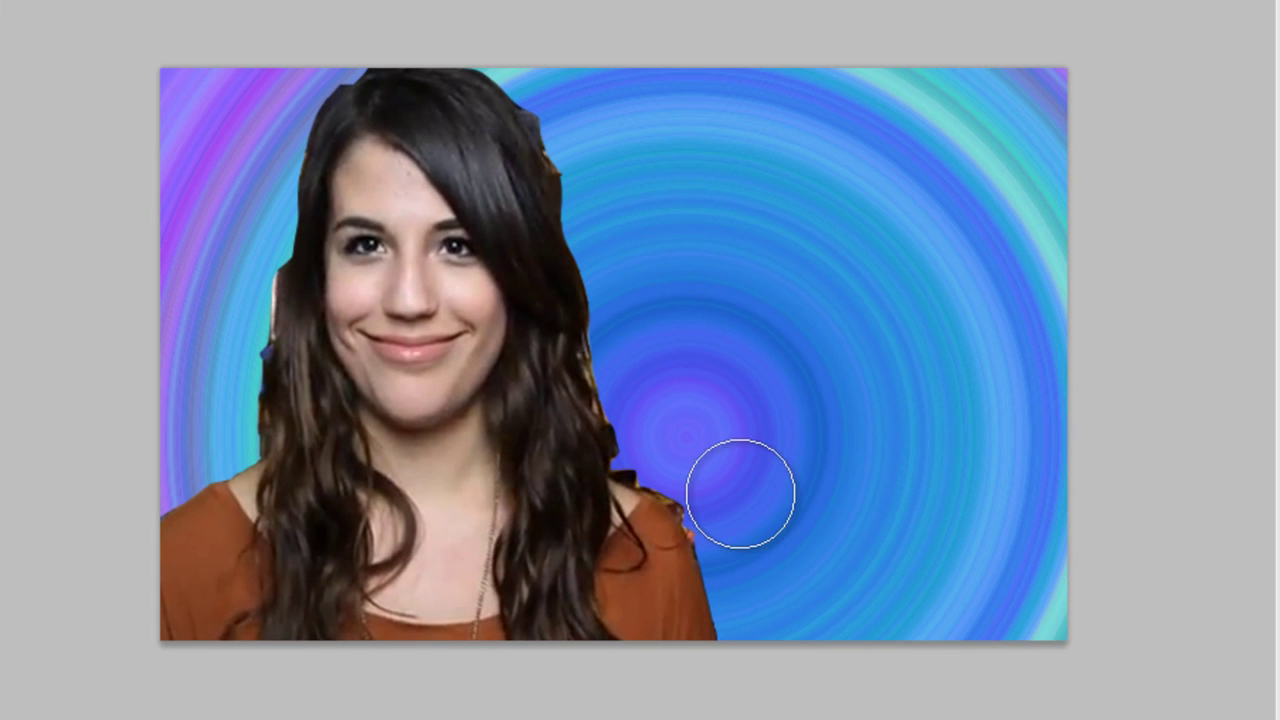
{"action": "mouse_move", "coordinate": [740, 494]}
{"action": "left_mouse_down"}
{"action": "mouse_move", "coordinate": [689, 454]}
{"action": "mouse_move", "coordinate": [670, 456]}
{"action": "mouse_move", "coordinate": [669, 427]}
{"action": "left_mouse_up"}
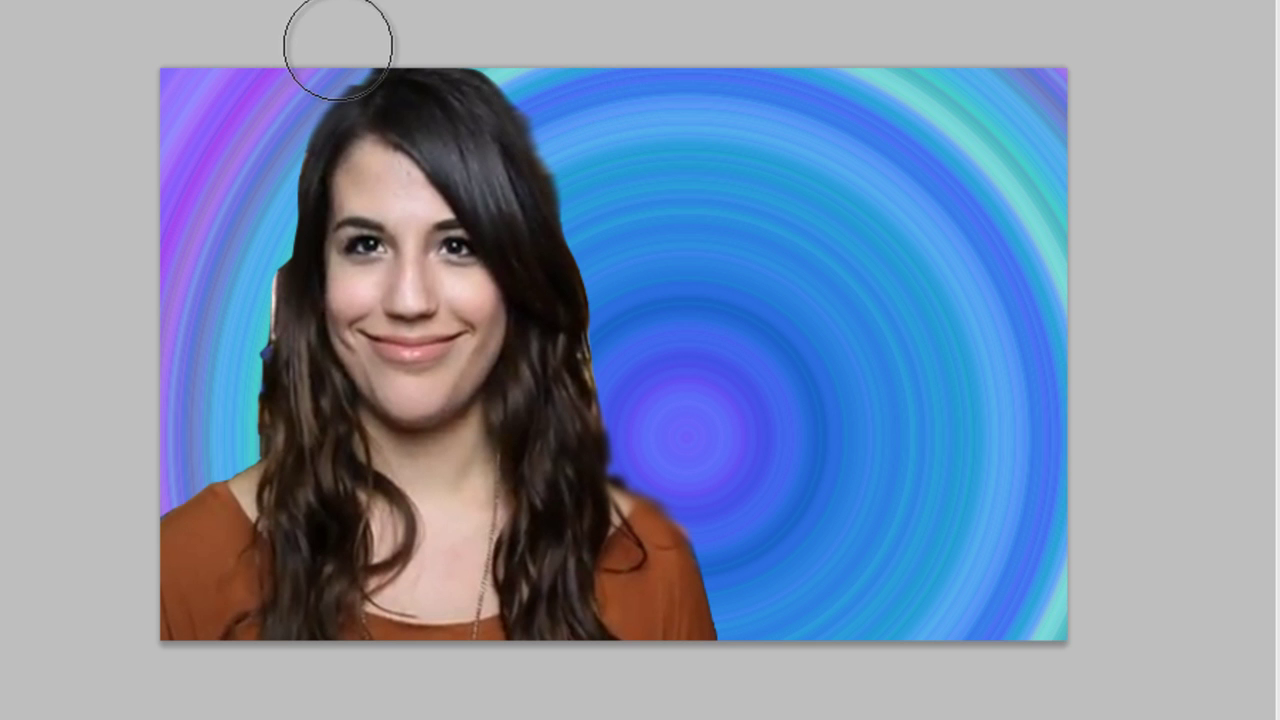
{"action": "mouse_move", "coordinate": [244, 232]}
{"action": "left_mouse_down"}
{"action": "mouse_move", "coordinate": [219, 319]}
{"action": "mouse_move", "coordinate": [235, 320]}
{"action": "mouse_move", "coordinate": [217, 342]}
{"action": "mouse_move", "coordinate": [229, 342]}
{"action": "mouse_move", "coordinate": [210, 359]}
{"action": "mouse_move", "coordinate": [235, 360]}
{"action": "mouse_move", "coordinate": [217, 376]}
{"action": "mouse_move", "coordinate": [235, 382]}
{"action": "mouse_move", "coordinate": [217, 410]}
{"action": "left_mouse_up"}
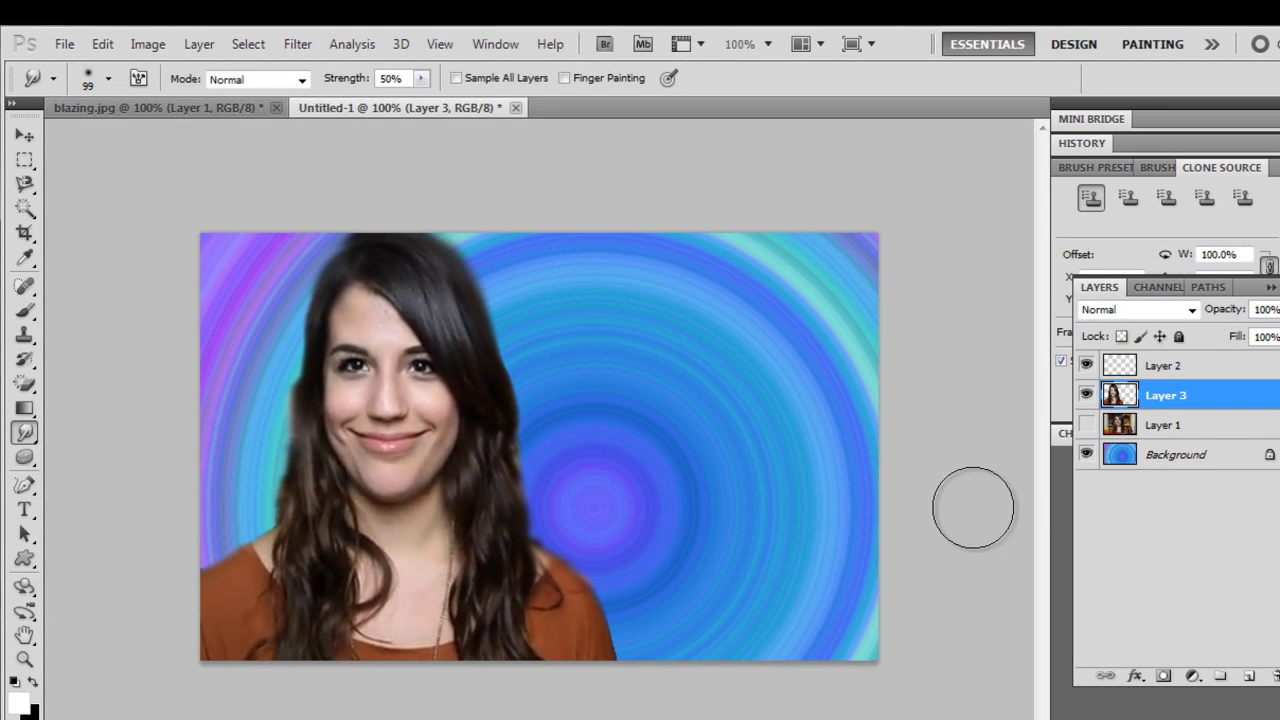
Open the Chrome filter for the woman's layer and preview other Sketch filters, including Note Paper, Chalk & Charcoal, Stamp, Torn Edges and Plaster.
{"action": "left_click", "coordinate": [25, 136]}
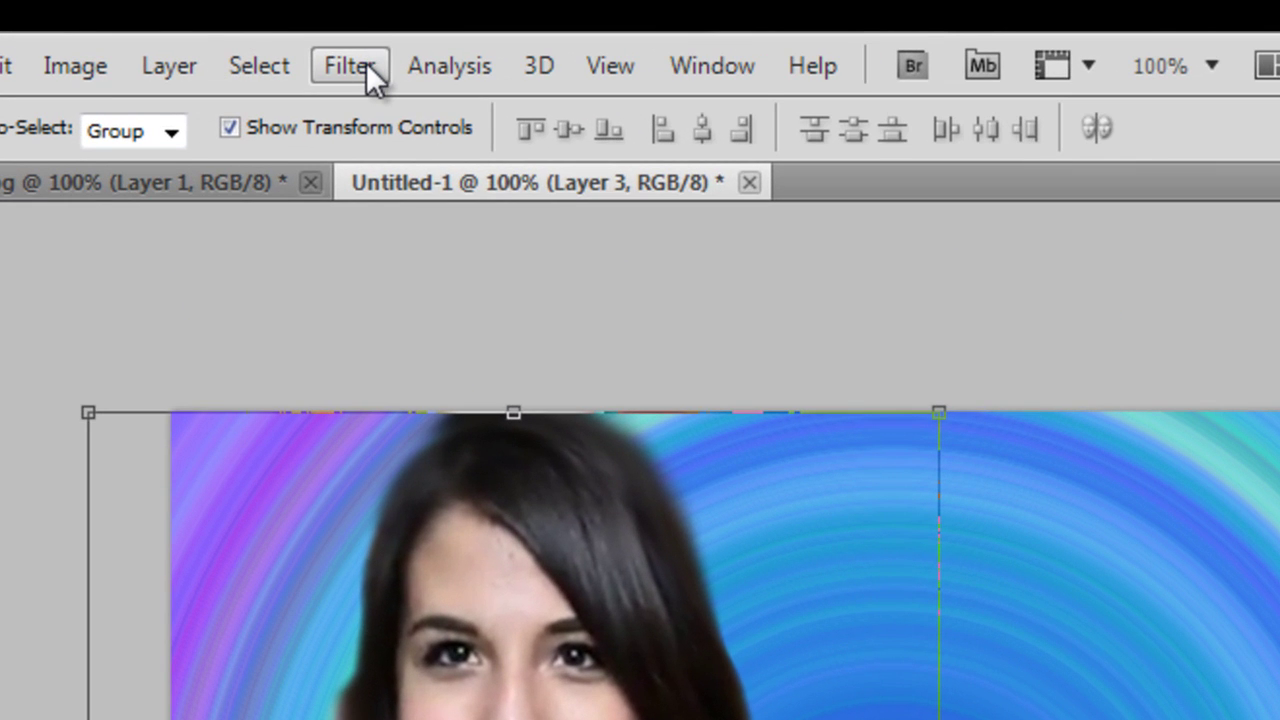
{"action": "left_click", "coordinate": [366, 63]}
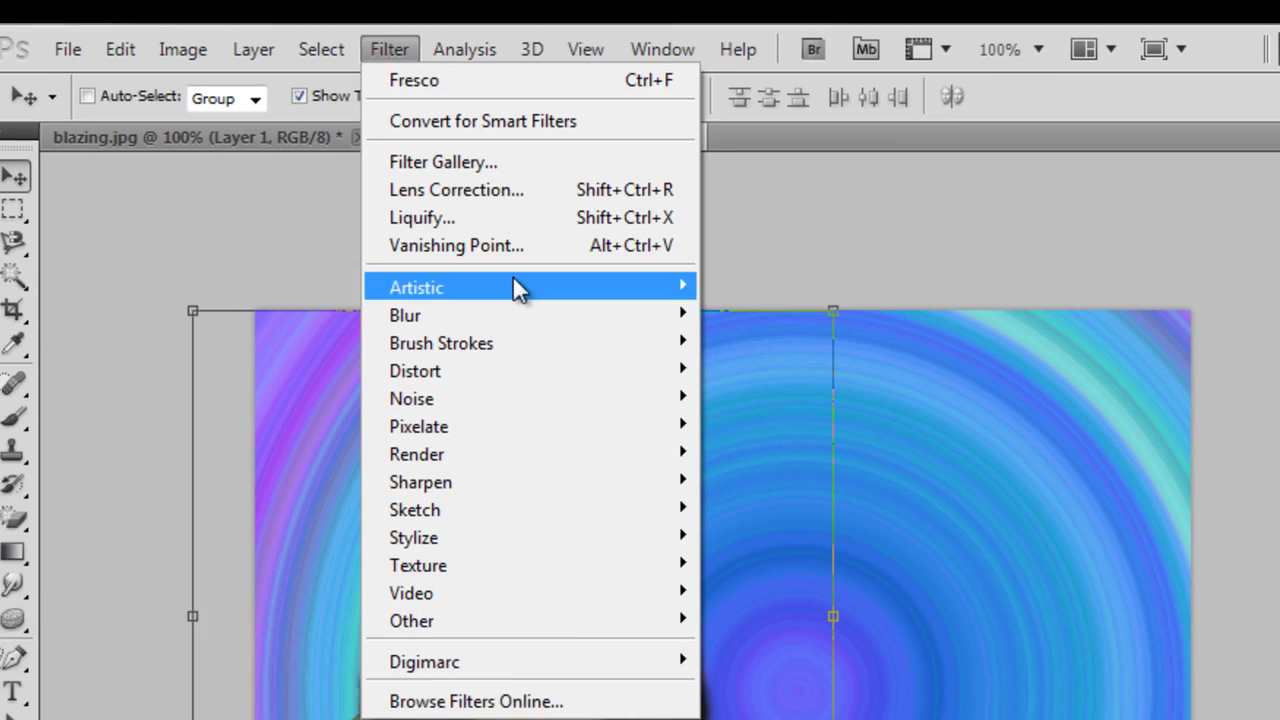
{"action": "mouse_move", "coordinate": [512, 509]}
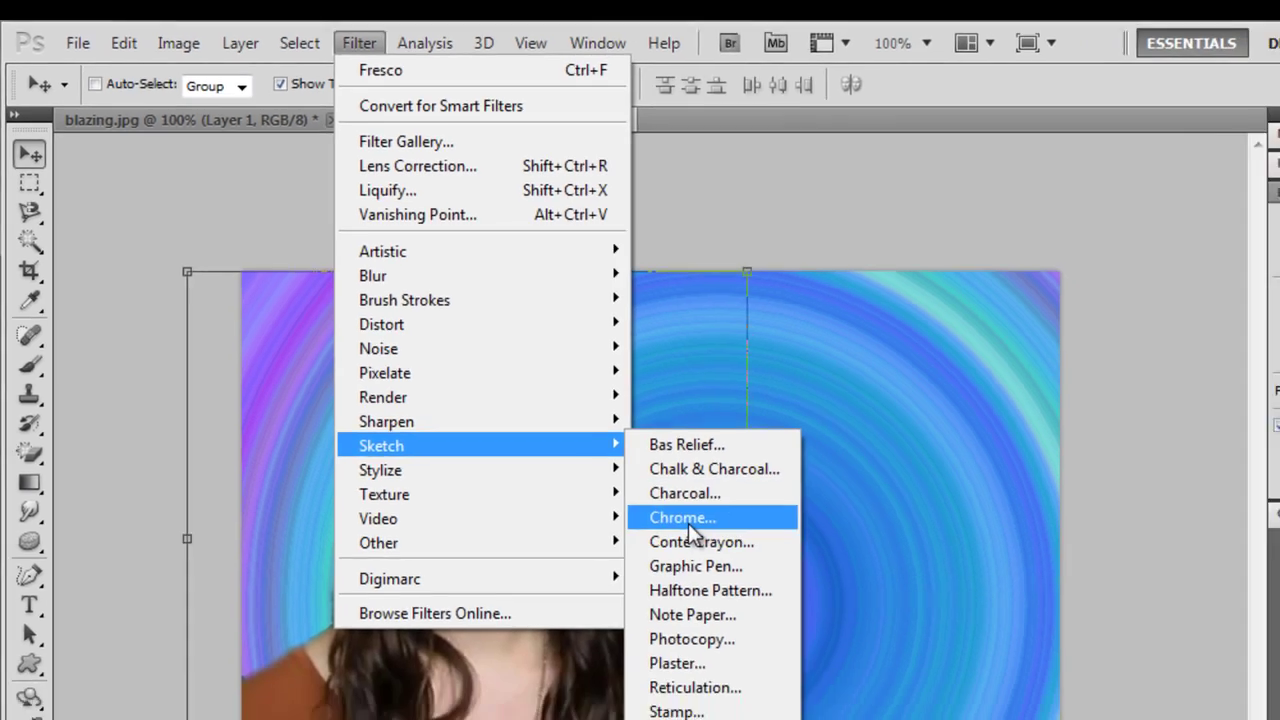
{"action": "left_click", "coordinate": [745, 568]}
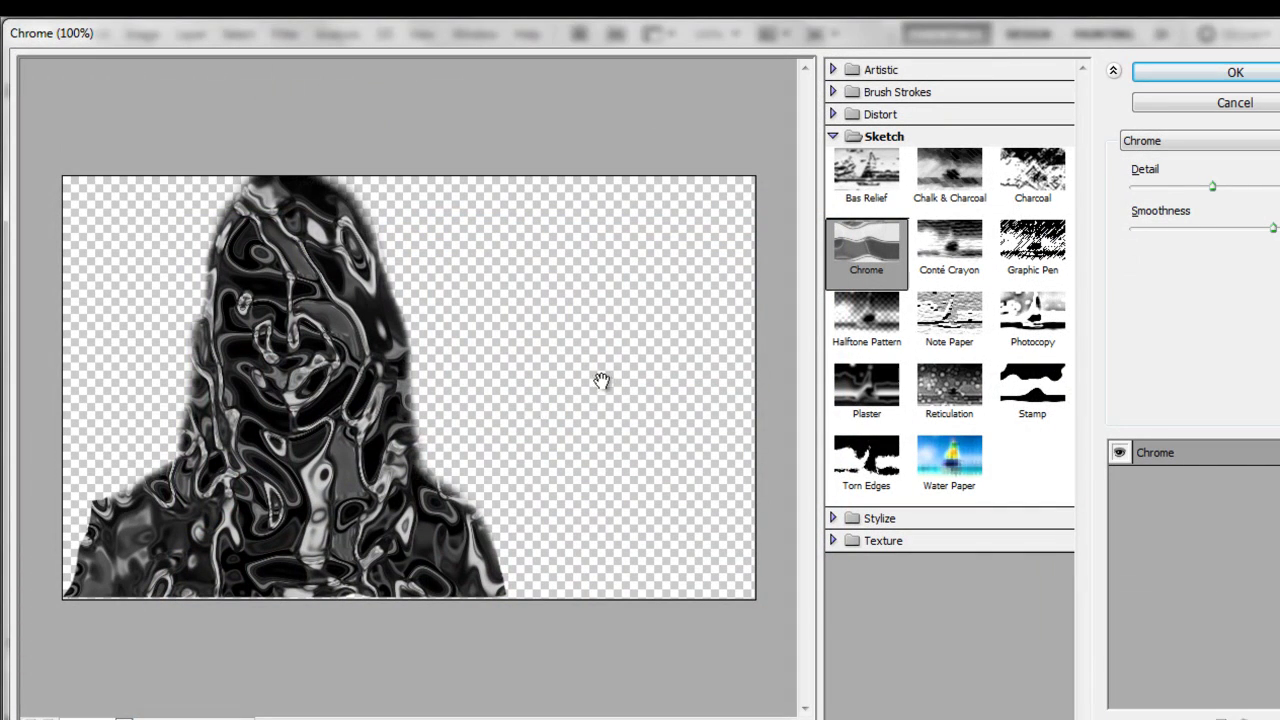
{"action": "left_click", "coordinate": [968, 326]}
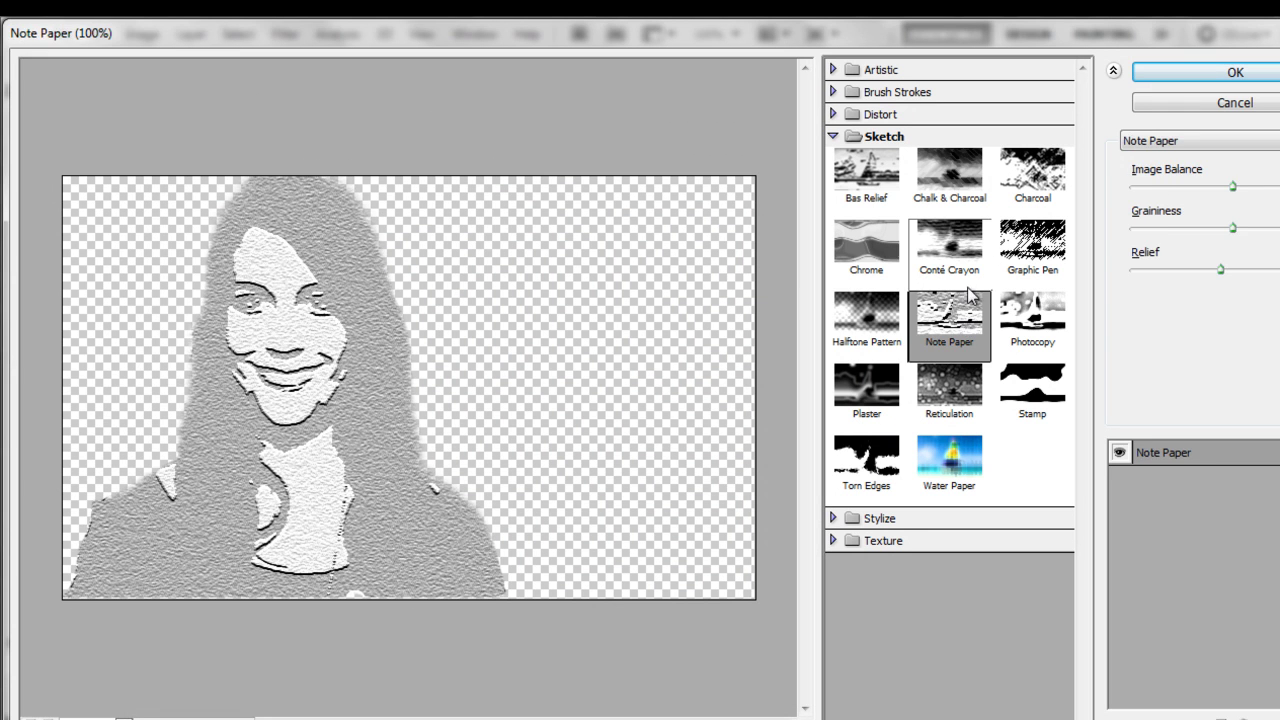
{"action": "left_click", "coordinate": [962, 258]}
{"action": "left_click", "coordinate": [950, 160]}
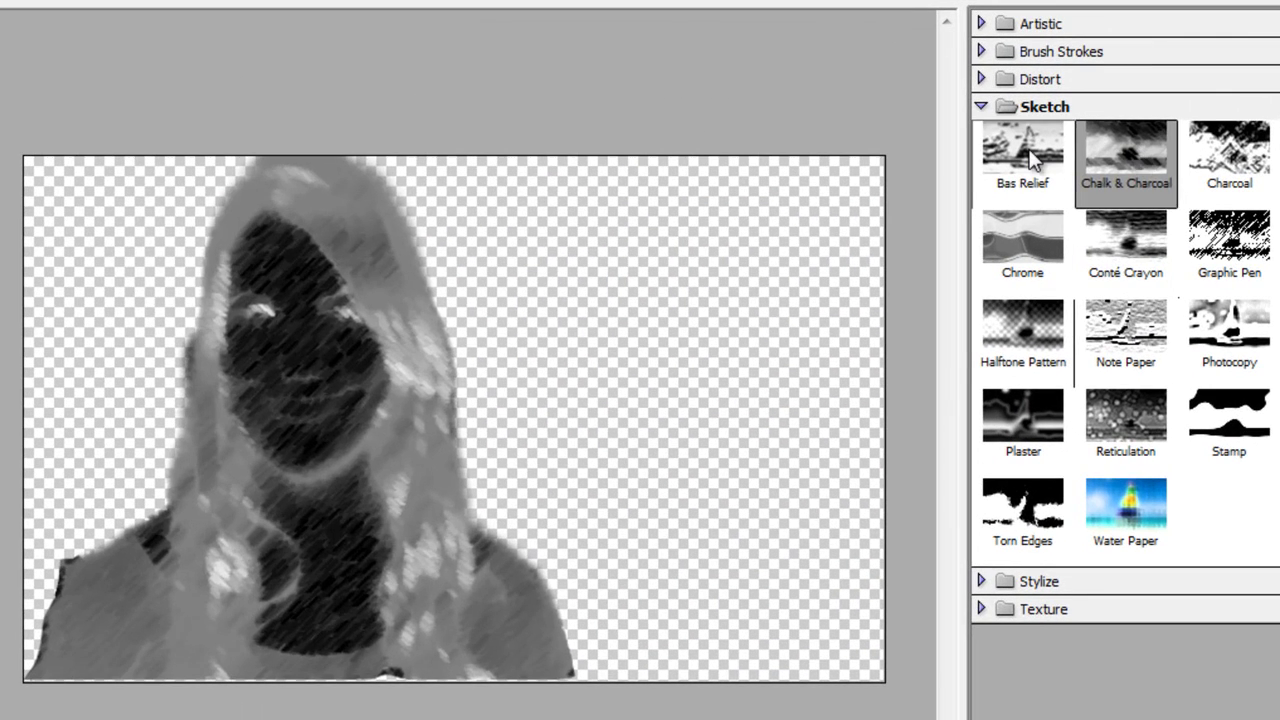
{"action": "left_click", "coordinate": [1031, 160]}
{"action": "left_click", "coordinate": [1243, 370]}
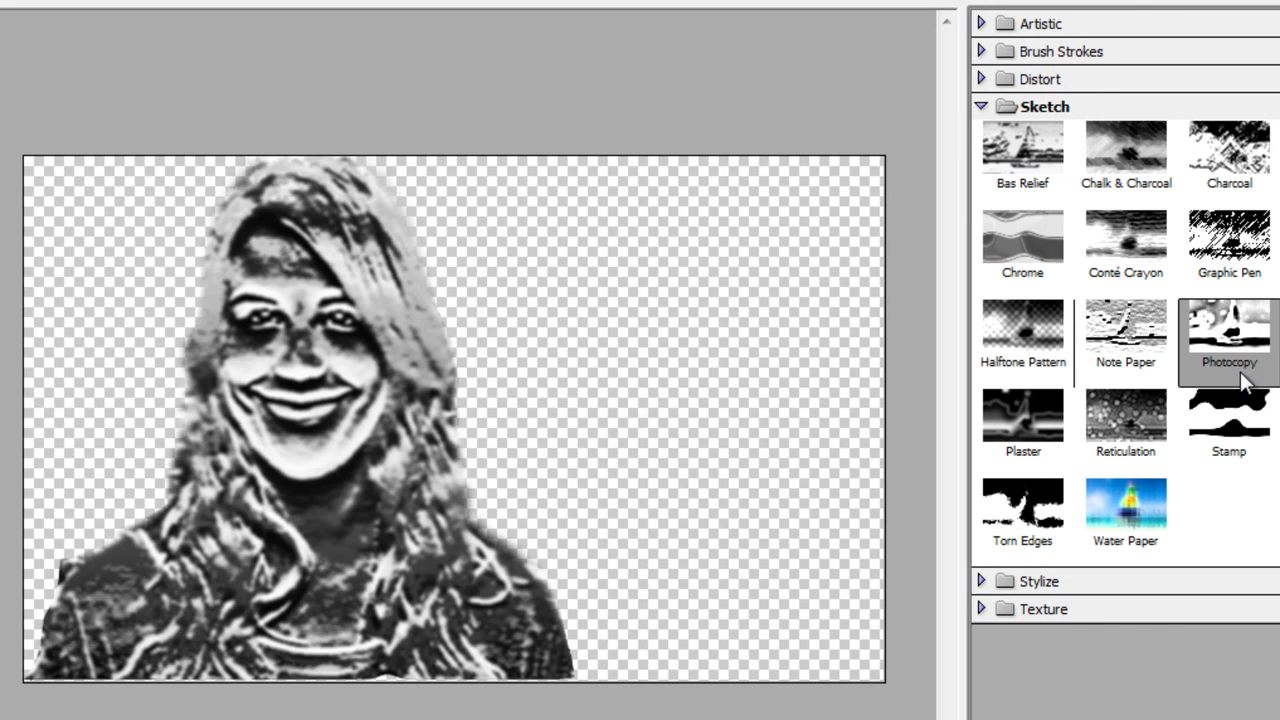
{"action": "left_click", "coordinate": [1240, 425]}
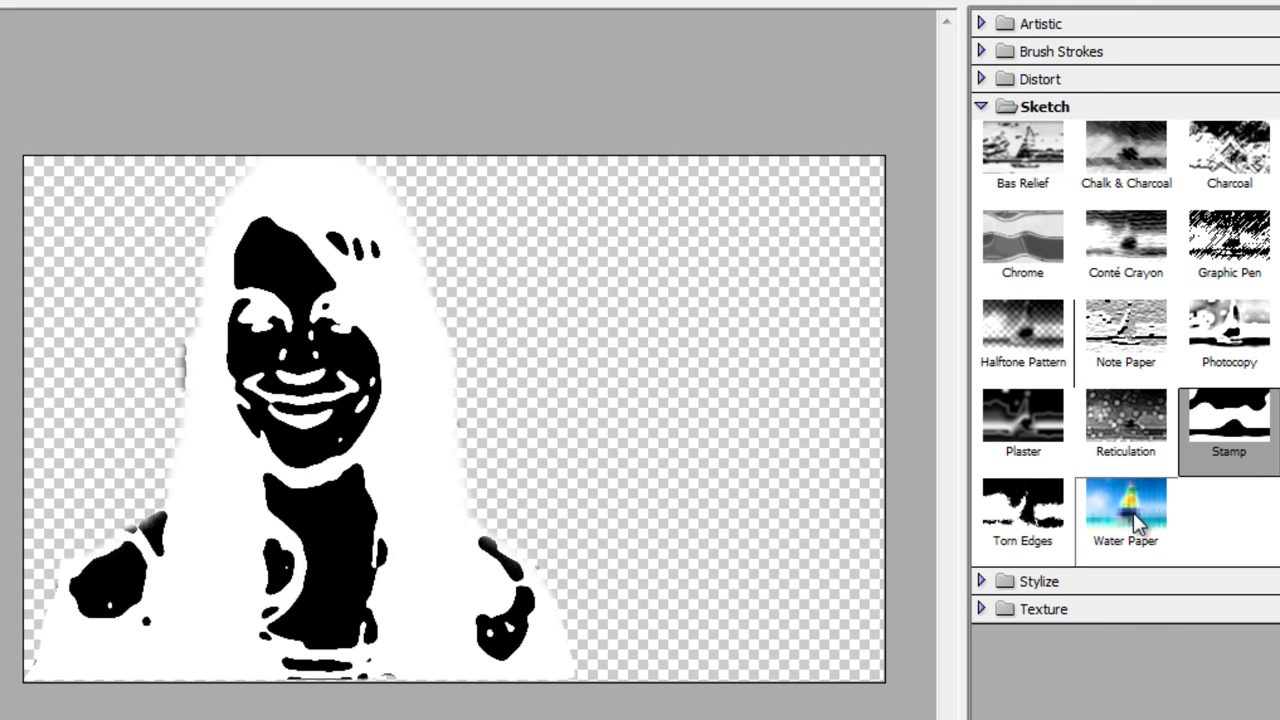
{"action": "left_click", "coordinate": [1136, 520]}
{"action": "left_click", "coordinate": [1026, 530]}
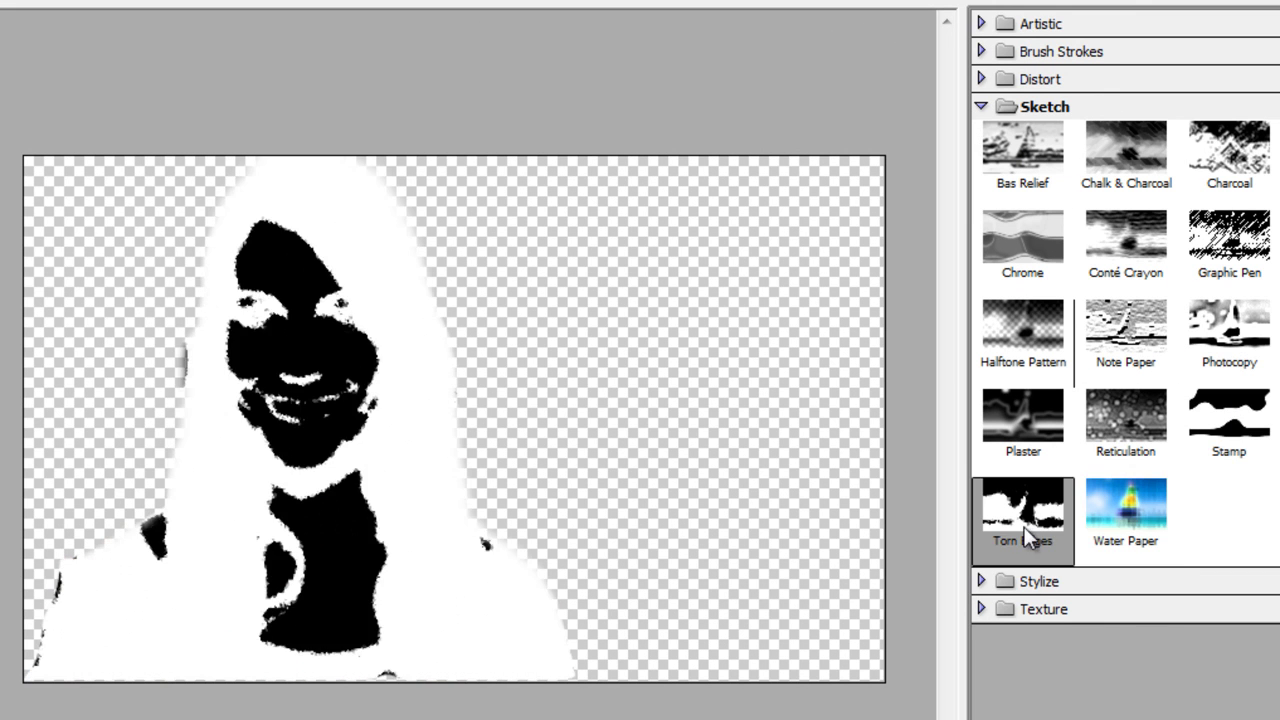
{"action": "left_click", "coordinate": [1025, 416]}
Preview the Distort filters Glass, Ocean Ripple and Diffuse Glow, and the Bas Relief sketch filter on the cutout.
{"action": "left_click", "coordinate": [998, 80]}
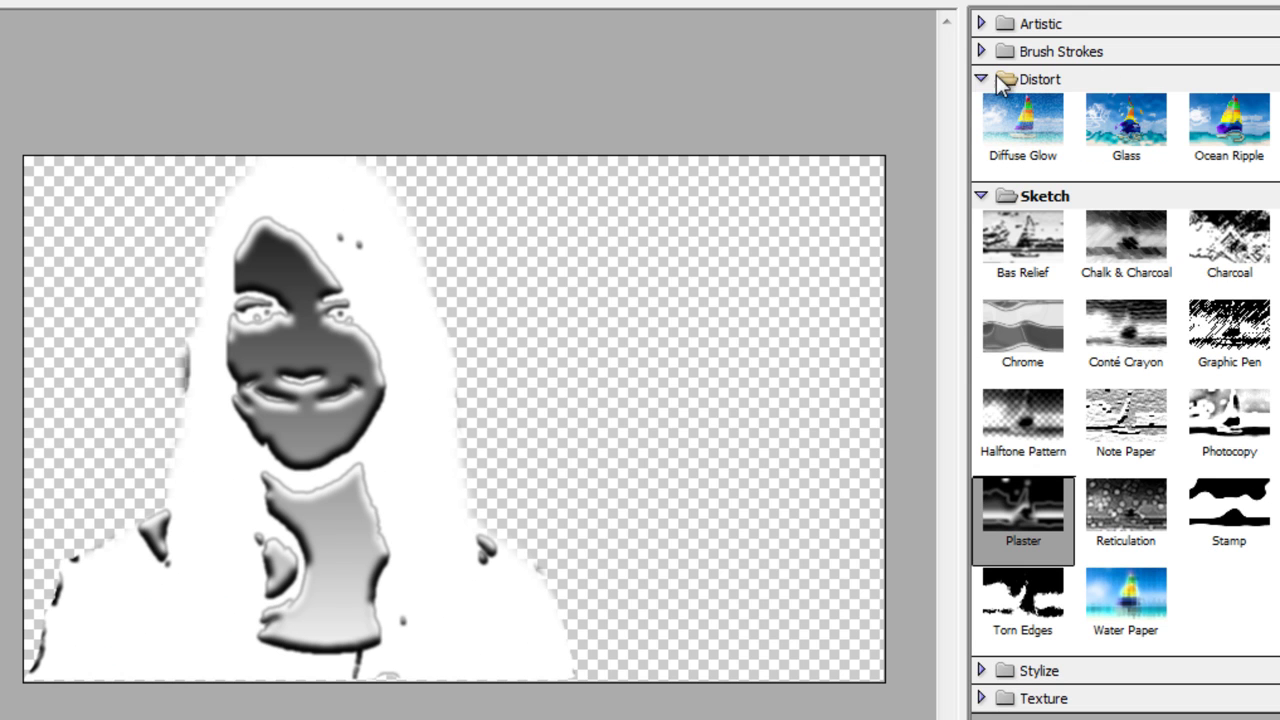
{"action": "left_click", "coordinate": [1130, 125]}
{"action": "left_click", "coordinate": [1203, 131]}
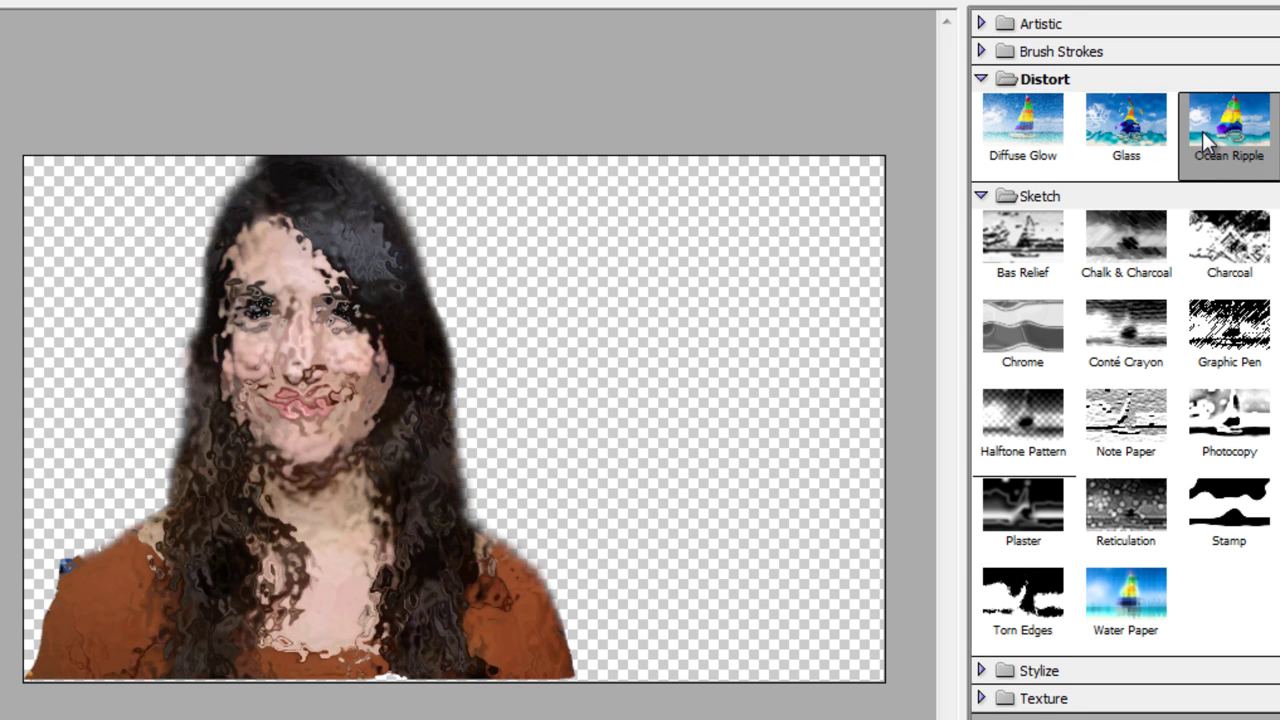
{"action": "left_click", "coordinate": [1035, 144]}
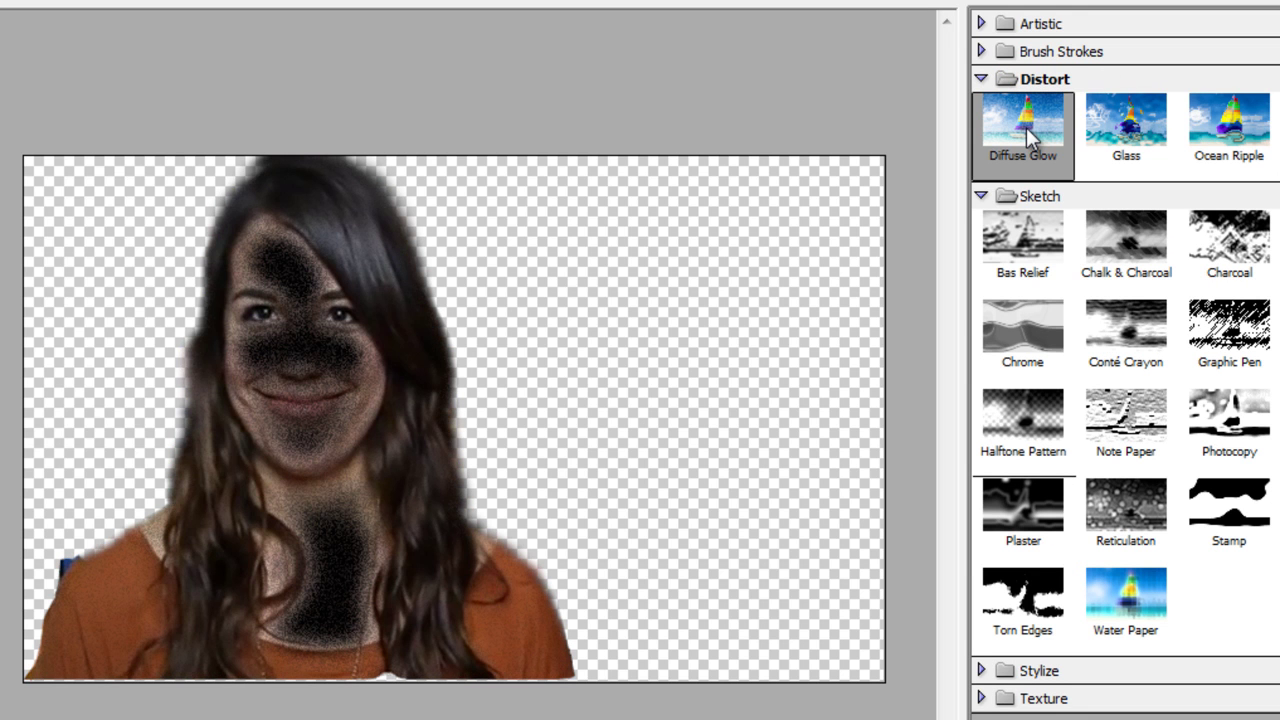
{"action": "left_click", "coordinate": [1031, 243]}
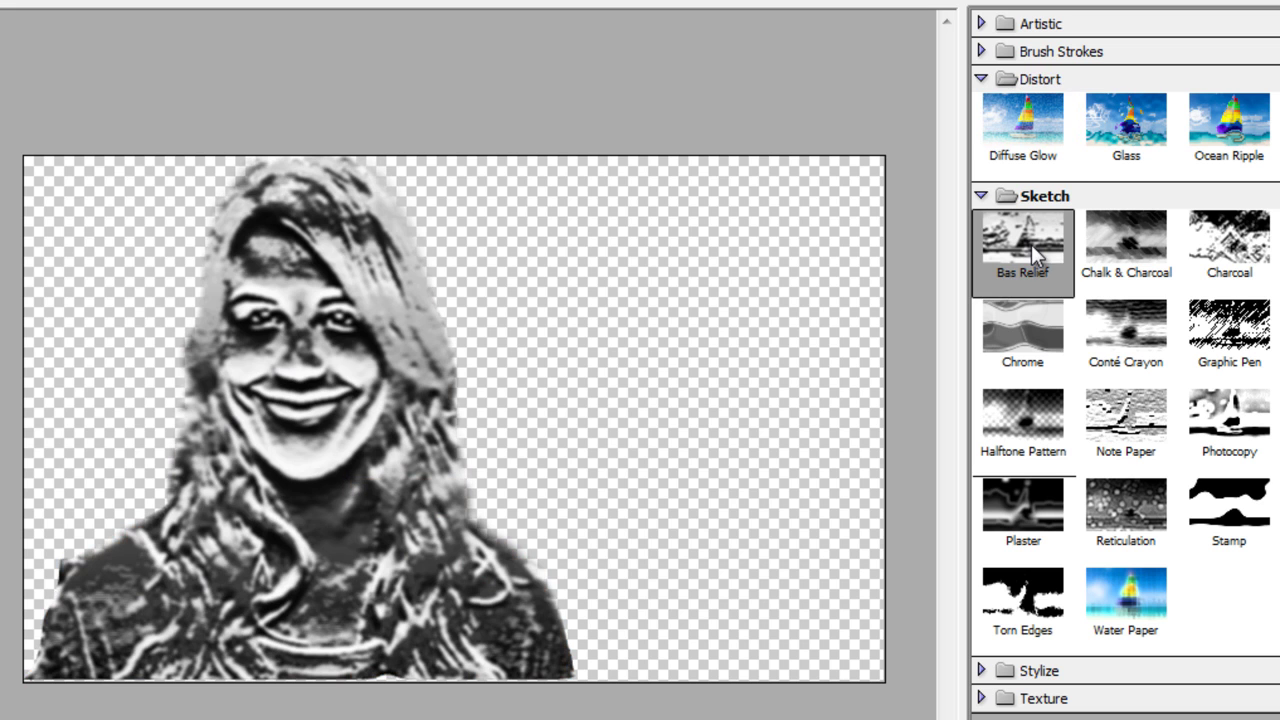
Compare Artistic filters such as Neon Glow, Watercolor and Sponge on the woman's cutout and apply Poster Edges.
{"action": "left_click", "coordinate": [979, 79]}
{"action": "left_click", "coordinate": [981, 23]}
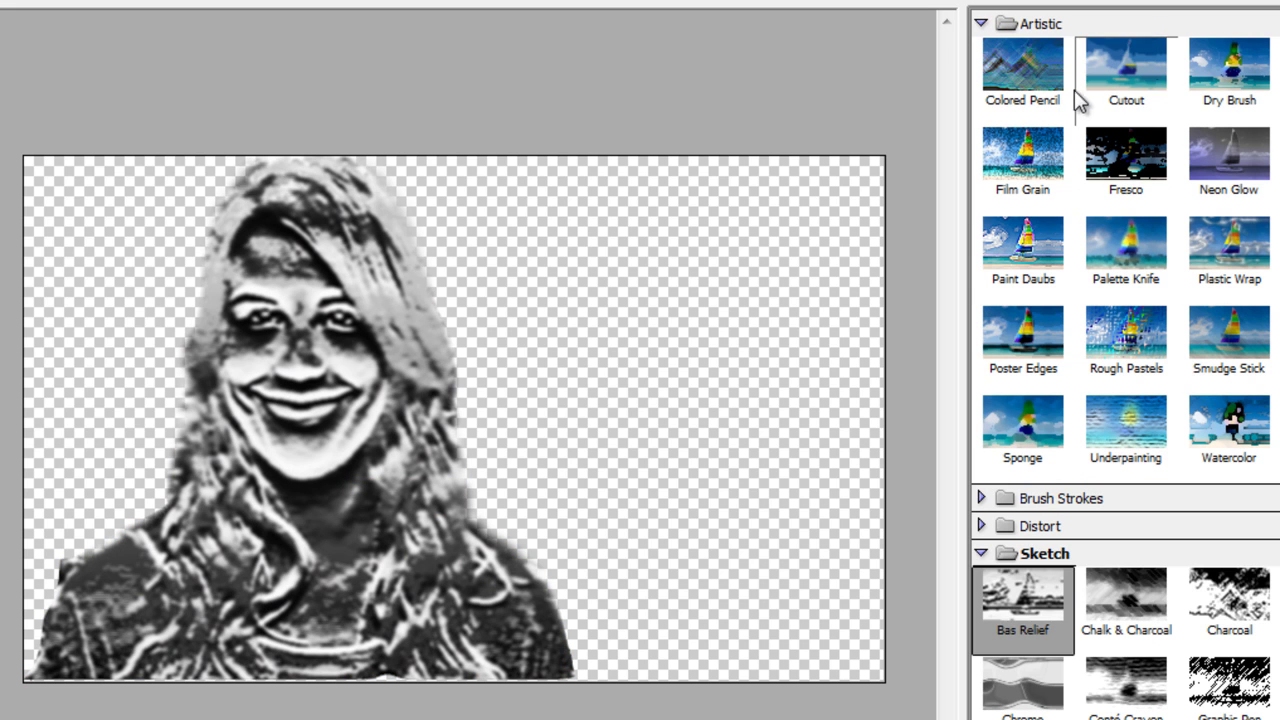
{"action": "left_click", "coordinate": [1130, 140]}
{"action": "left_click", "coordinate": [1229, 176]}
{"action": "left_click", "coordinate": [1212, 82]}
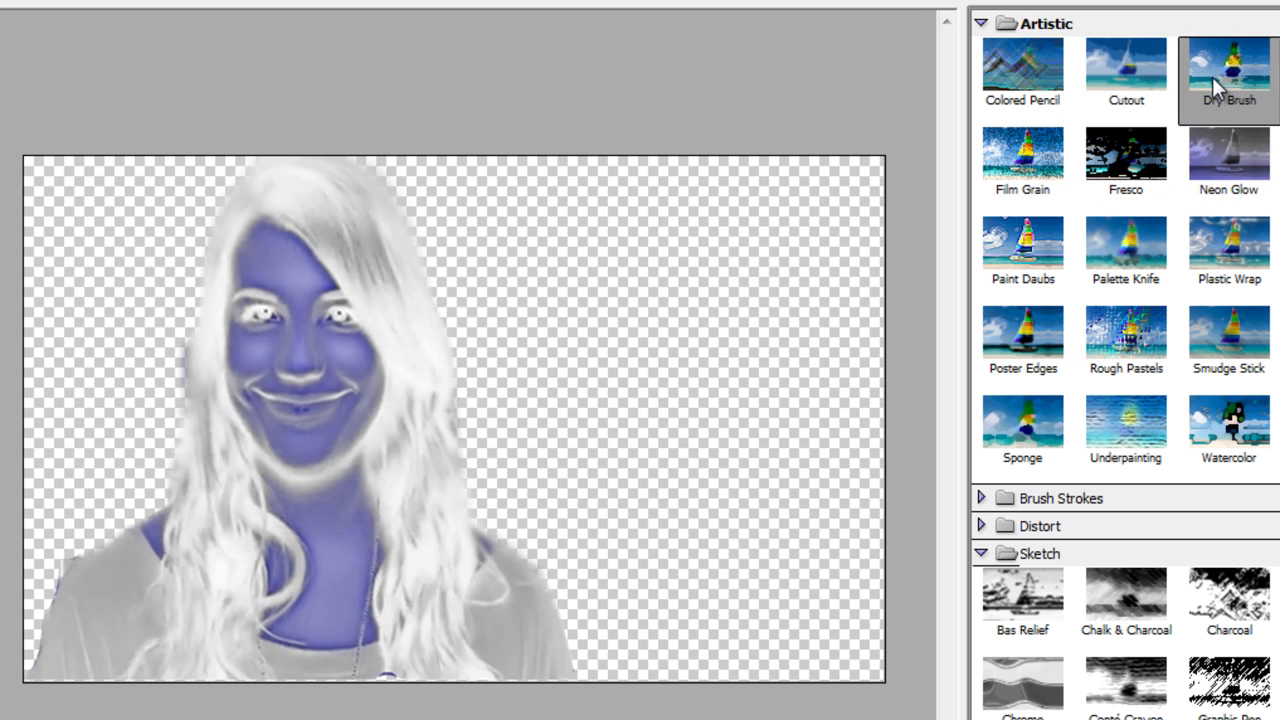
{"action": "left_click", "coordinate": [1160, 345]}
{"action": "left_click", "coordinate": [1212, 427]}
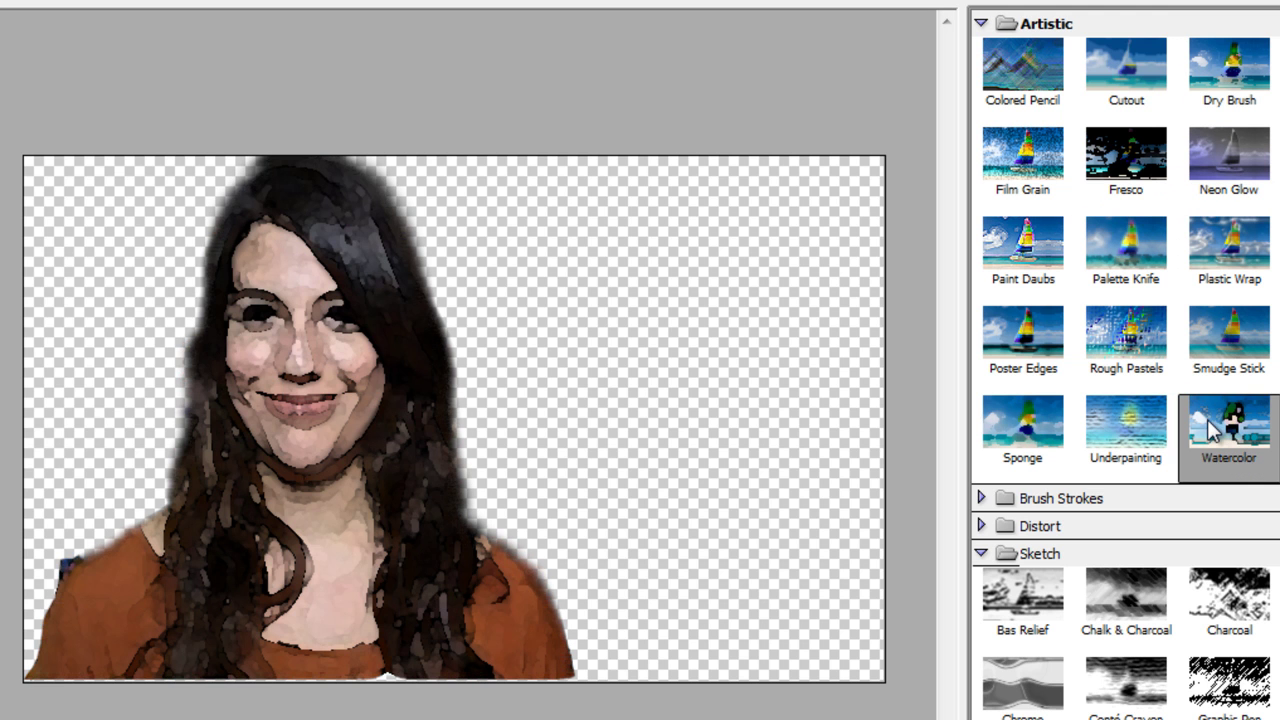
{"action": "left_click", "coordinate": [1072, 428]}
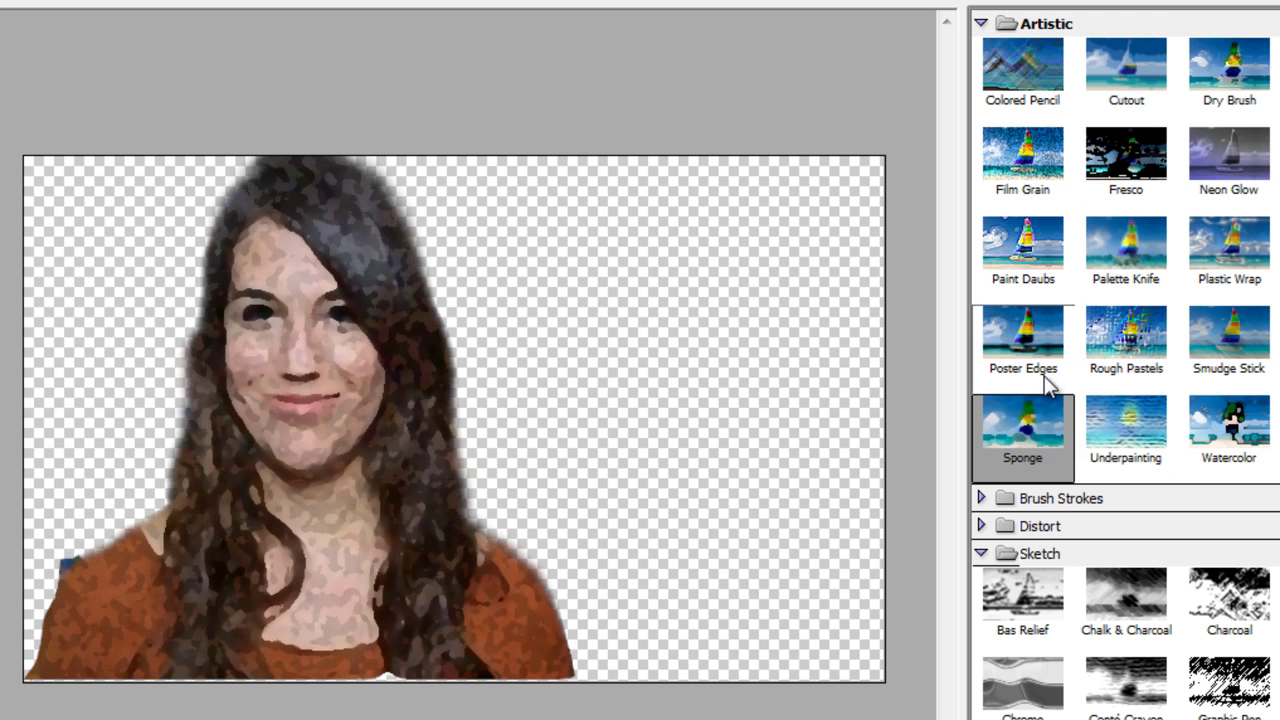
{"action": "left_click", "coordinate": [1035, 325]}
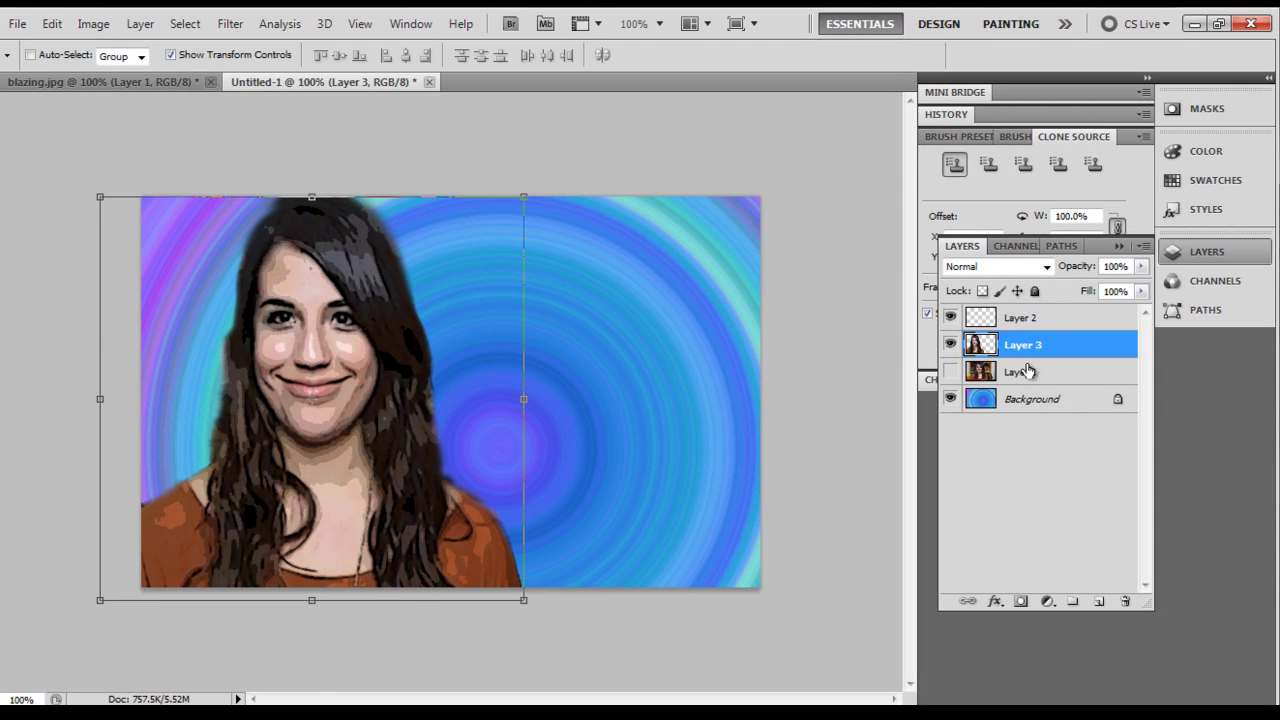
Add a new layer above the woman's cutout and enter the dark red text "Want" beside her.
{"action": "left_click", "coordinate": [1098, 602]}
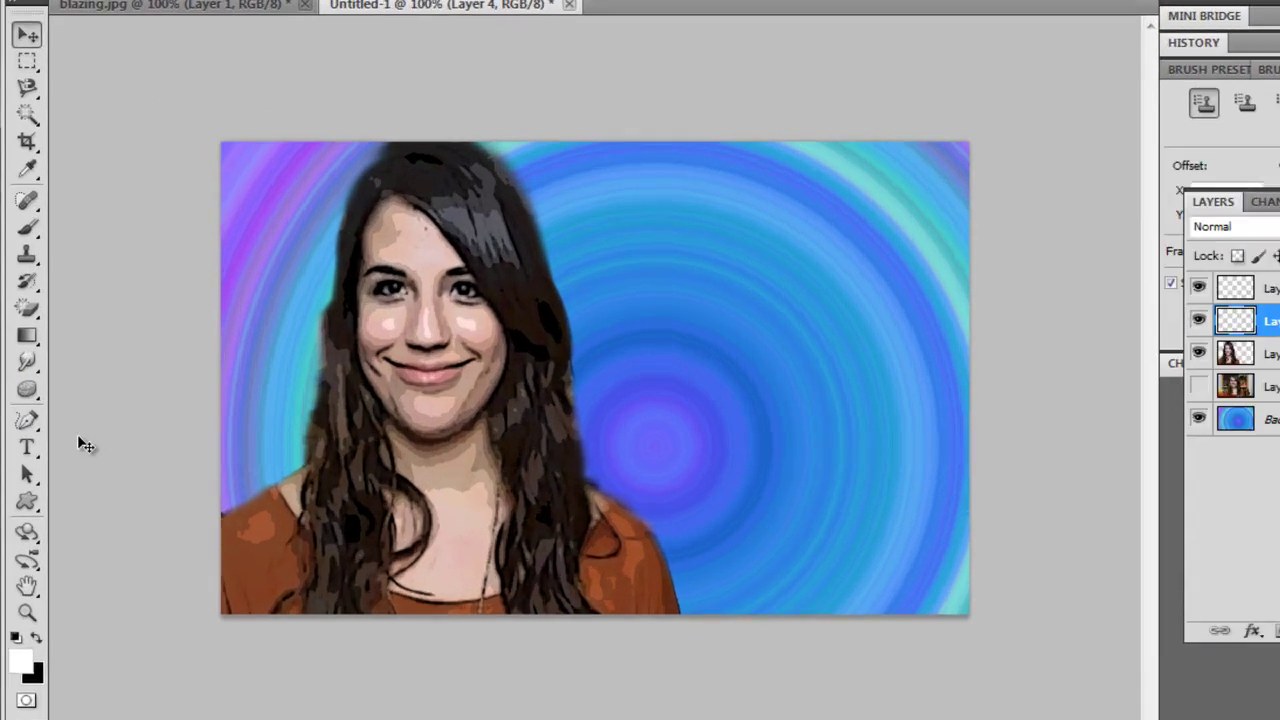
{"action": "left_click", "coordinate": [22, 452]}
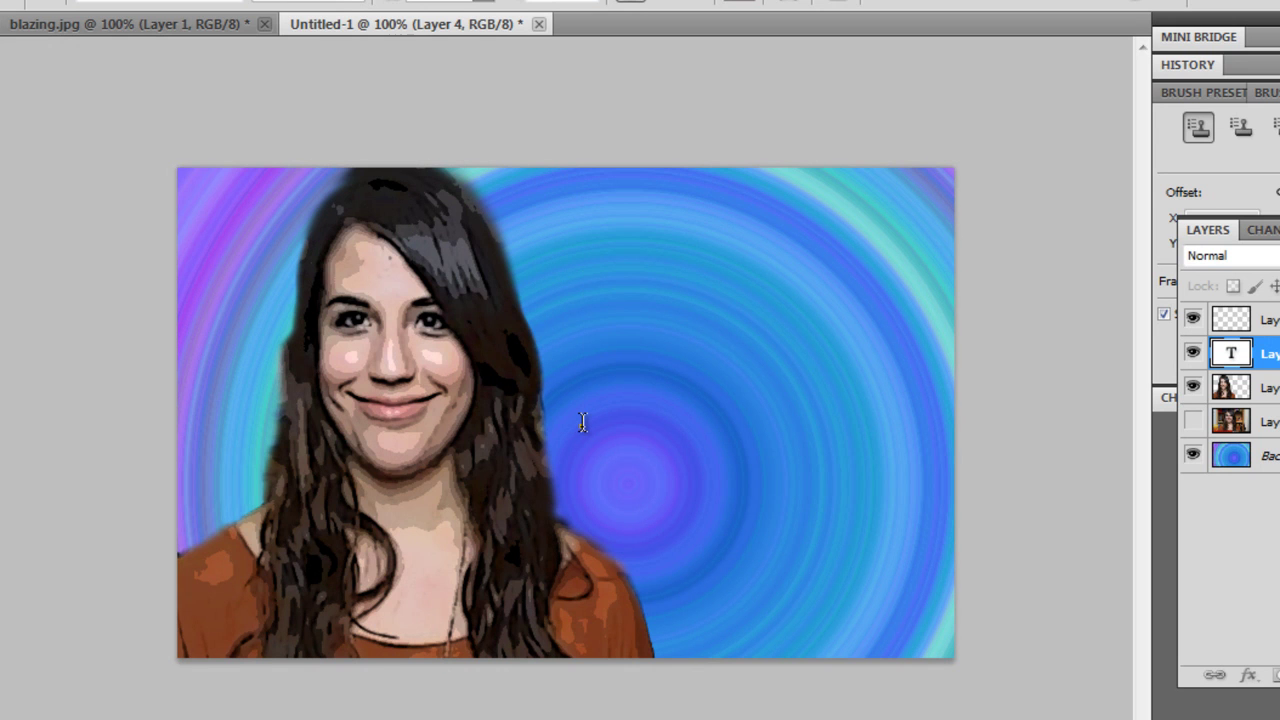
{"action": "type", "text": "Want"}
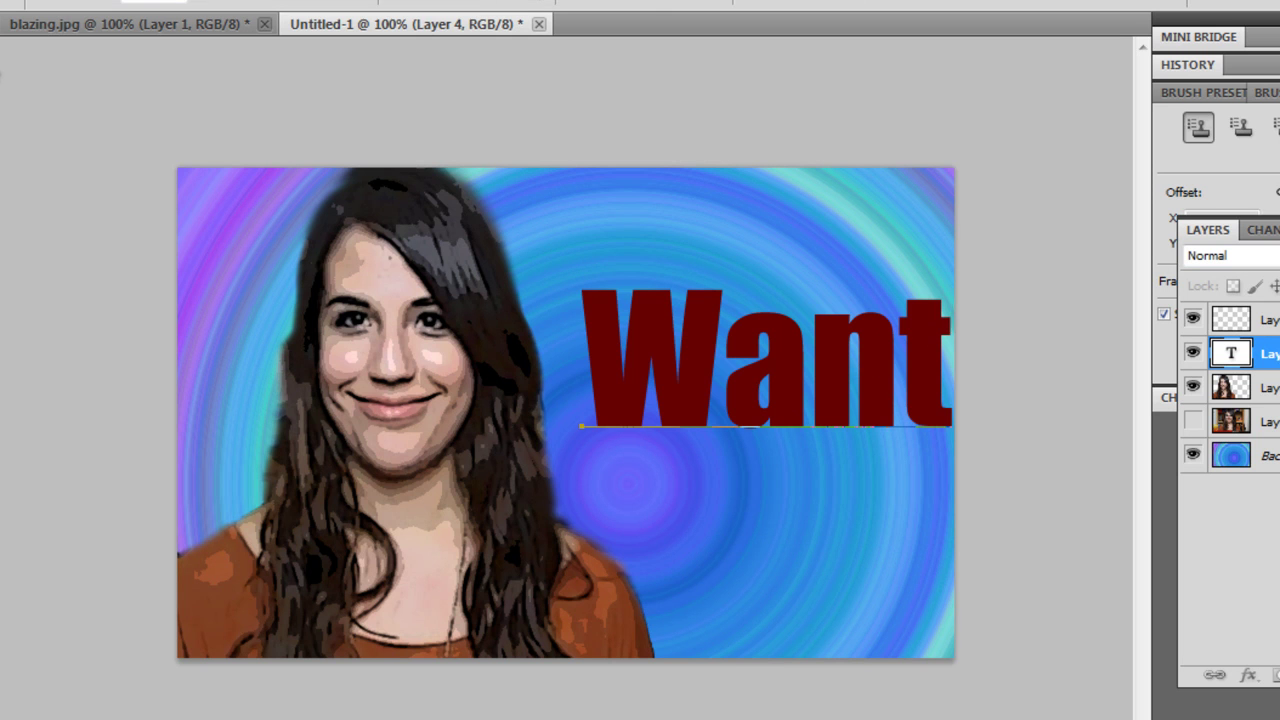
{"action": "key", "text": "ctrl+Return"}
Move the "Want" text to the canvas's upper right area, enlarge it to about 170 pt, and apply the transformation.
{"action": "left_click_drag", "start_coordinate": [648, 357], "coordinate": [588, 256]}
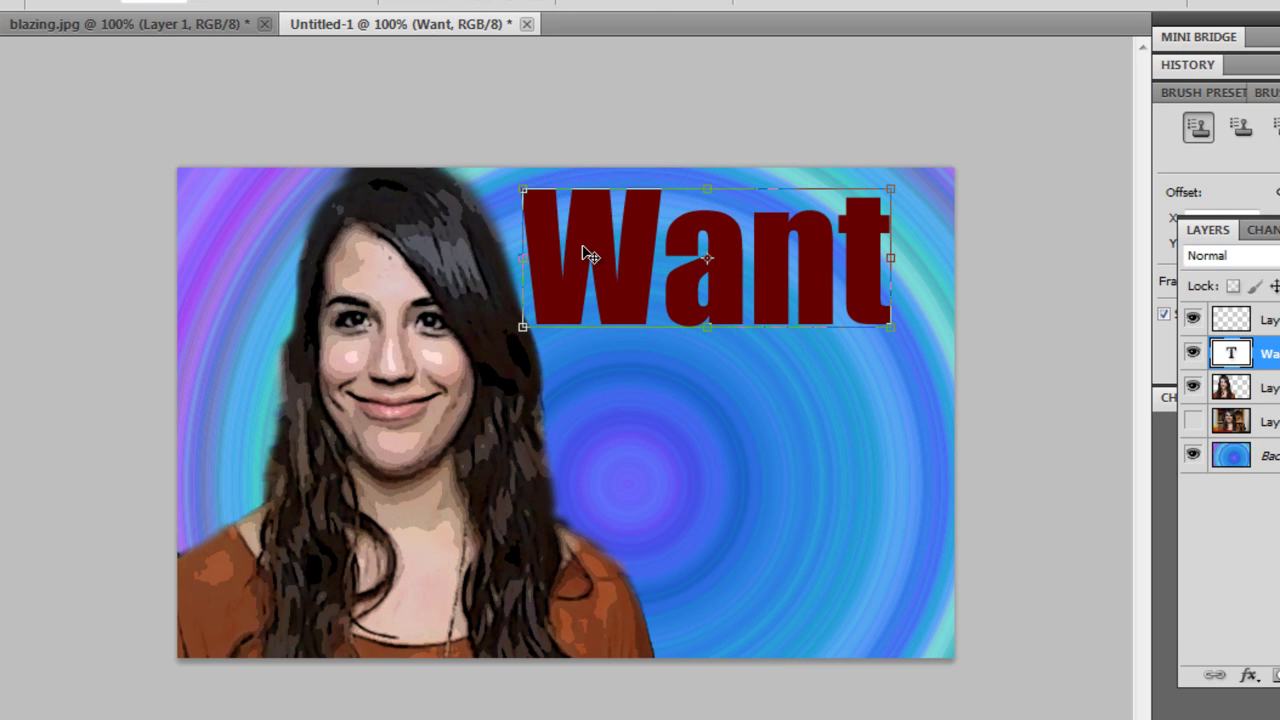
{"action": "mouse_move", "coordinate": [887, 314]}
{"action": "left_mouse_down"}
{"action": "mouse_move", "coordinate": [915, 357]}
{"action": "mouse_move", "coordinate": [880, 309]}
{"action": "mouse_move", "coordinate": [891, 318]}
{"action": "left_mouse_up"}
{"action": "mouse_move", "coordinate": [928, 416]}
{"action": "left_mouse_down"}
{"action": "mouse_move", "coordinate": [946, 429]}
{"action": "mouse_move", "coordinate": [937, 420]}
{"action": "left_mouse_up"}
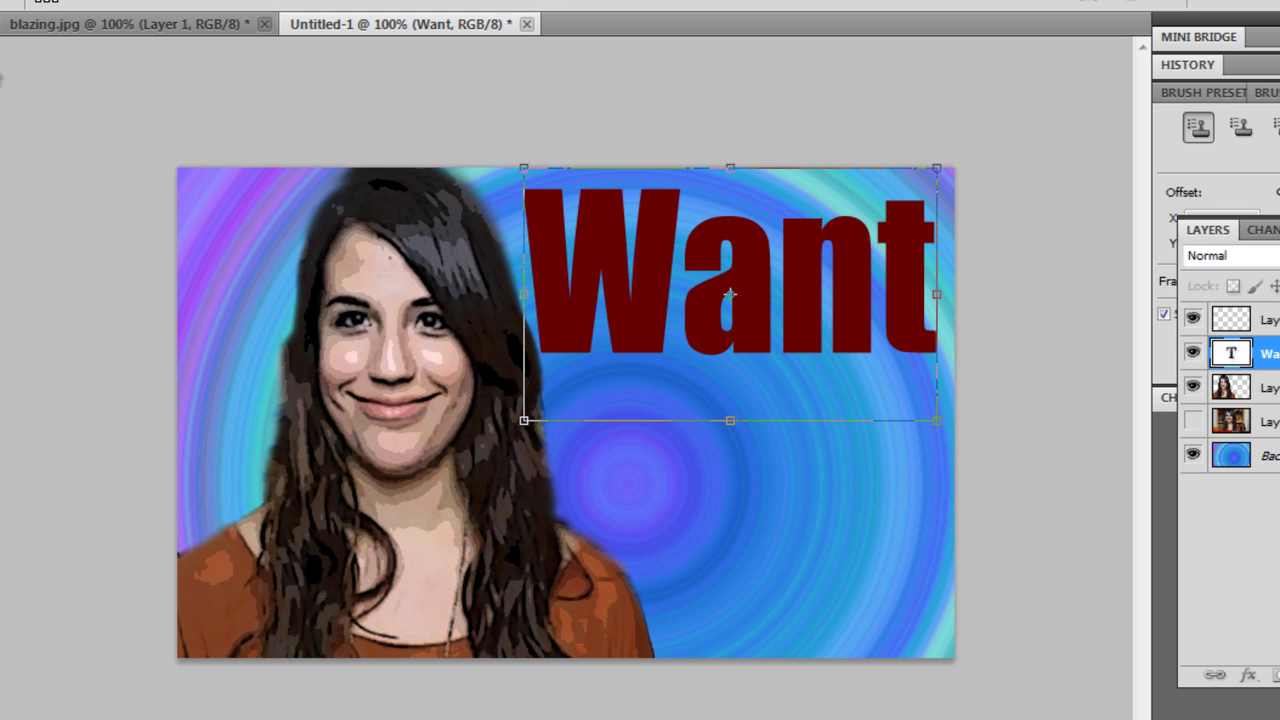
{"action": "left_click", "coordinate": [2, 72]}
{"action": "left_click", "coordinate": [663, 297]}
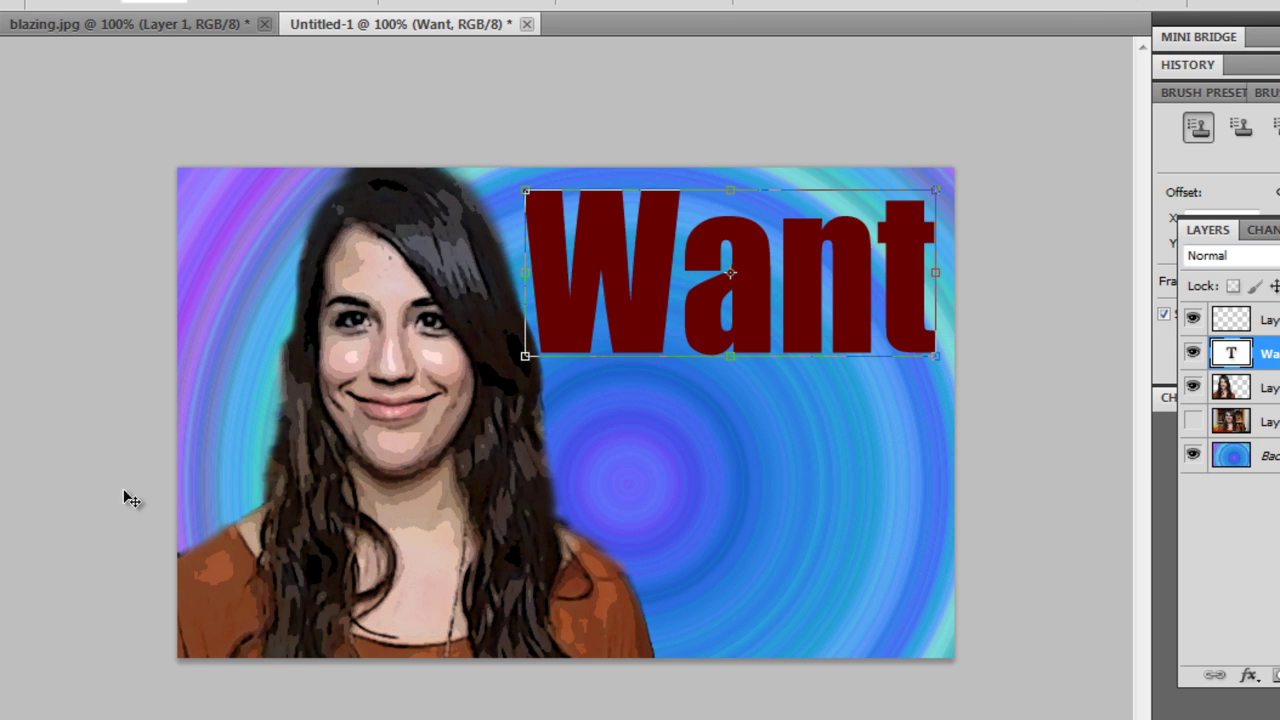
Select the whole word "Want" for text editing and change its color to white.
{"action": "left_click", "coordinate": [3, 480]}
{"action": "left_click", "coordinate": [790, 308]}
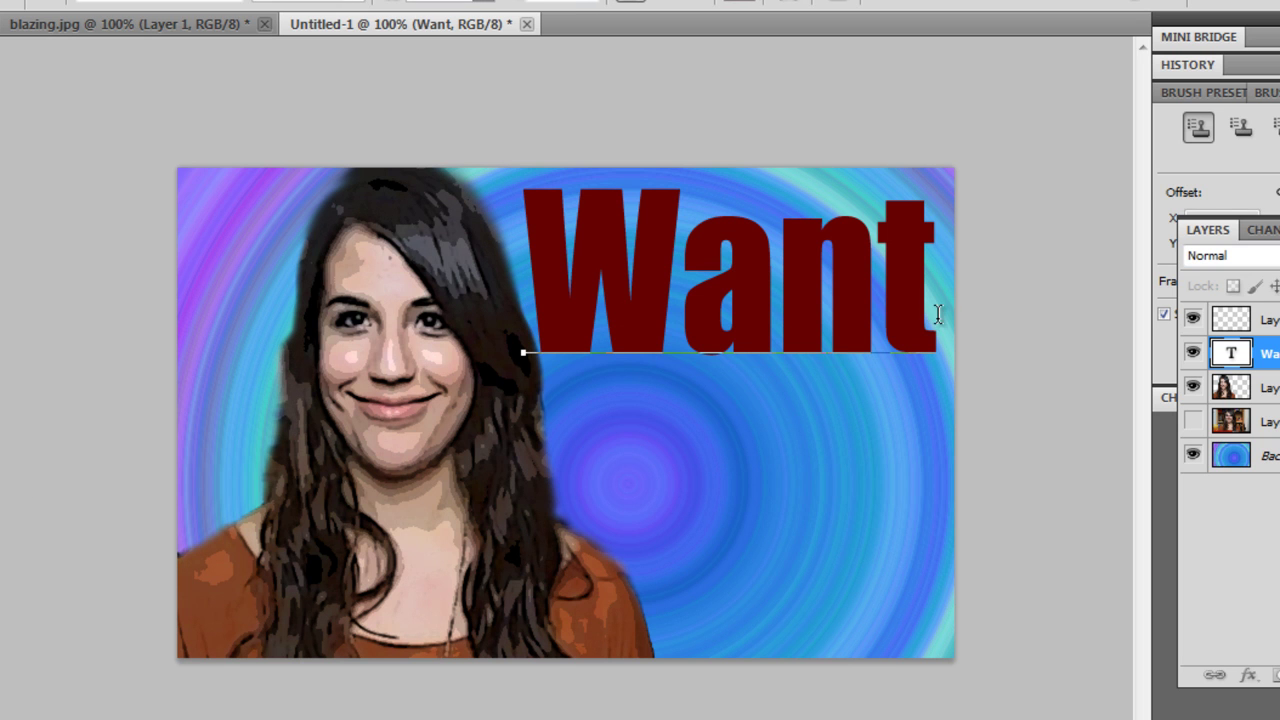
{"action": "left_click_drag", "start_coordinate": [936, 314], "coordinate": [642, 183]}
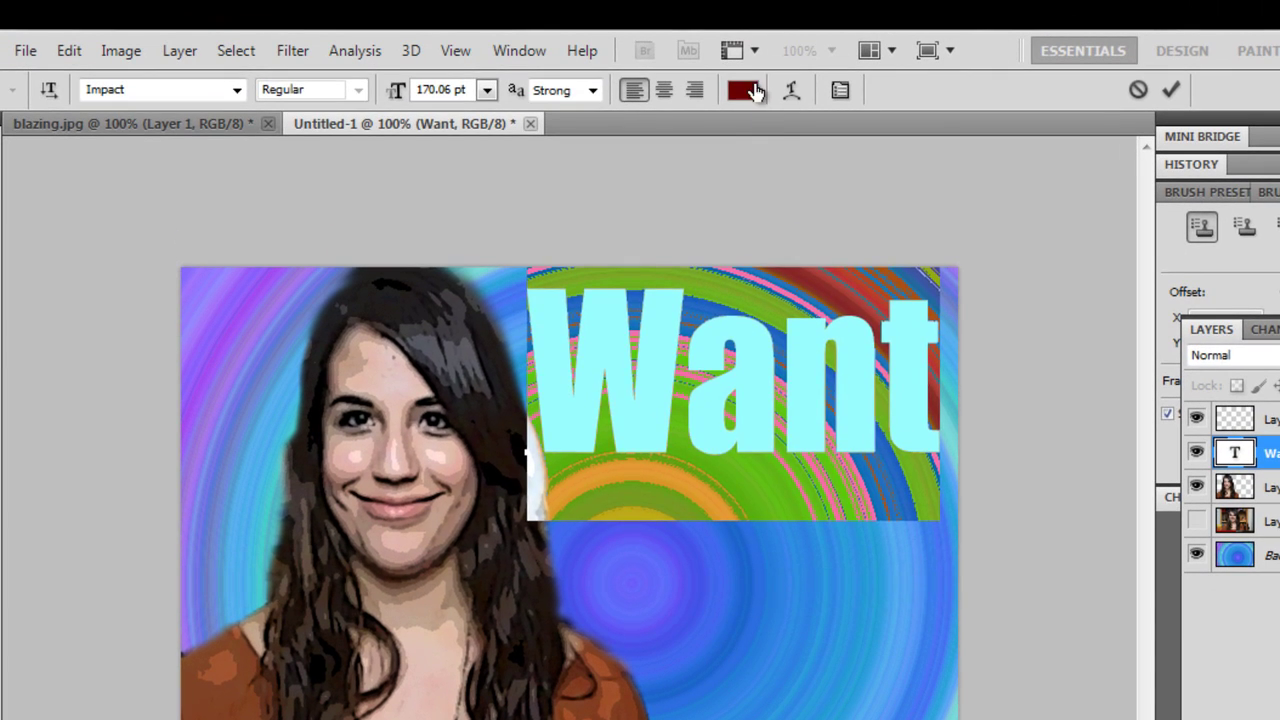
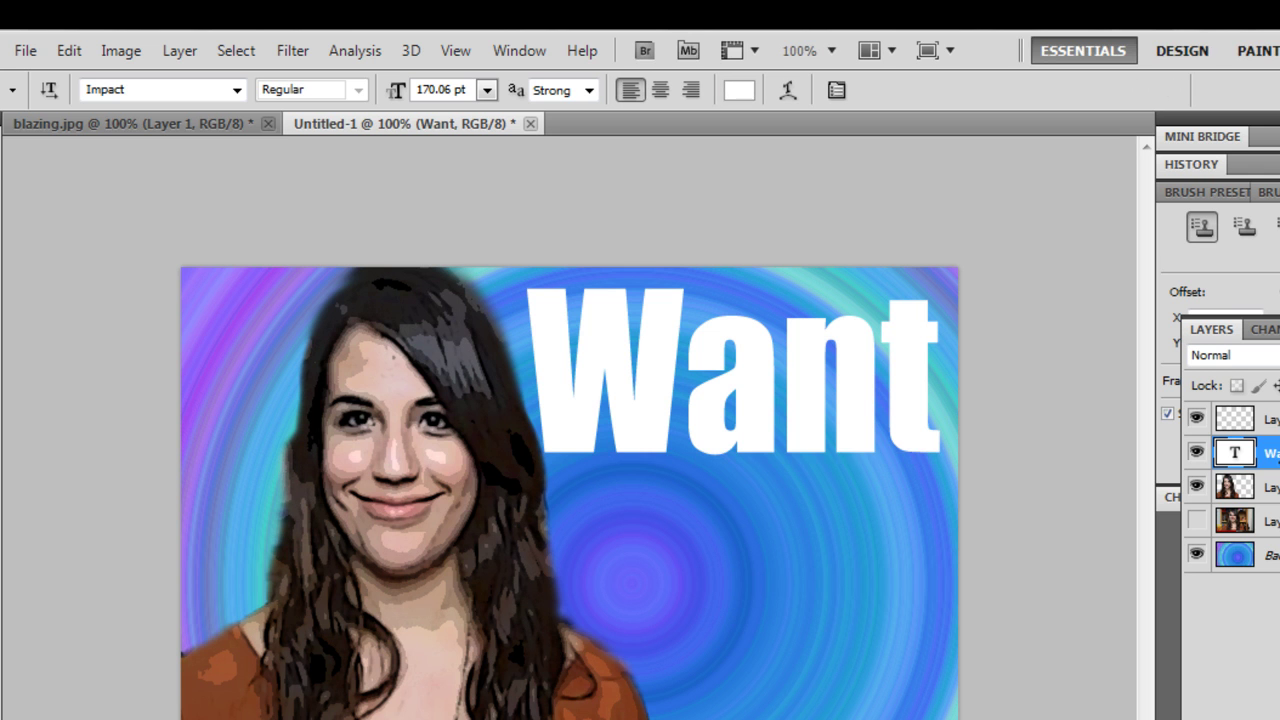
Duplicate the white "Want" text layer within the same document.
{"action": "right_click", "coordinate": [1265, 452]}
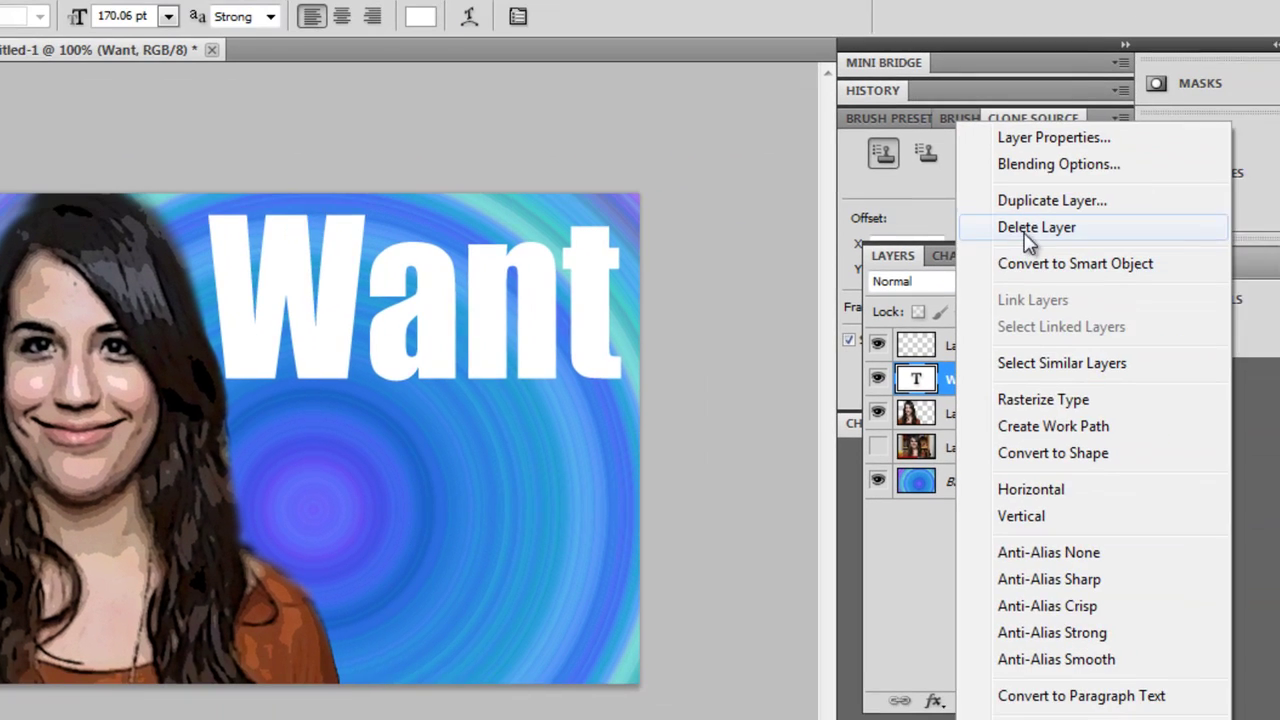
{"action": "left_click", "coordinate": [1050, 200]}
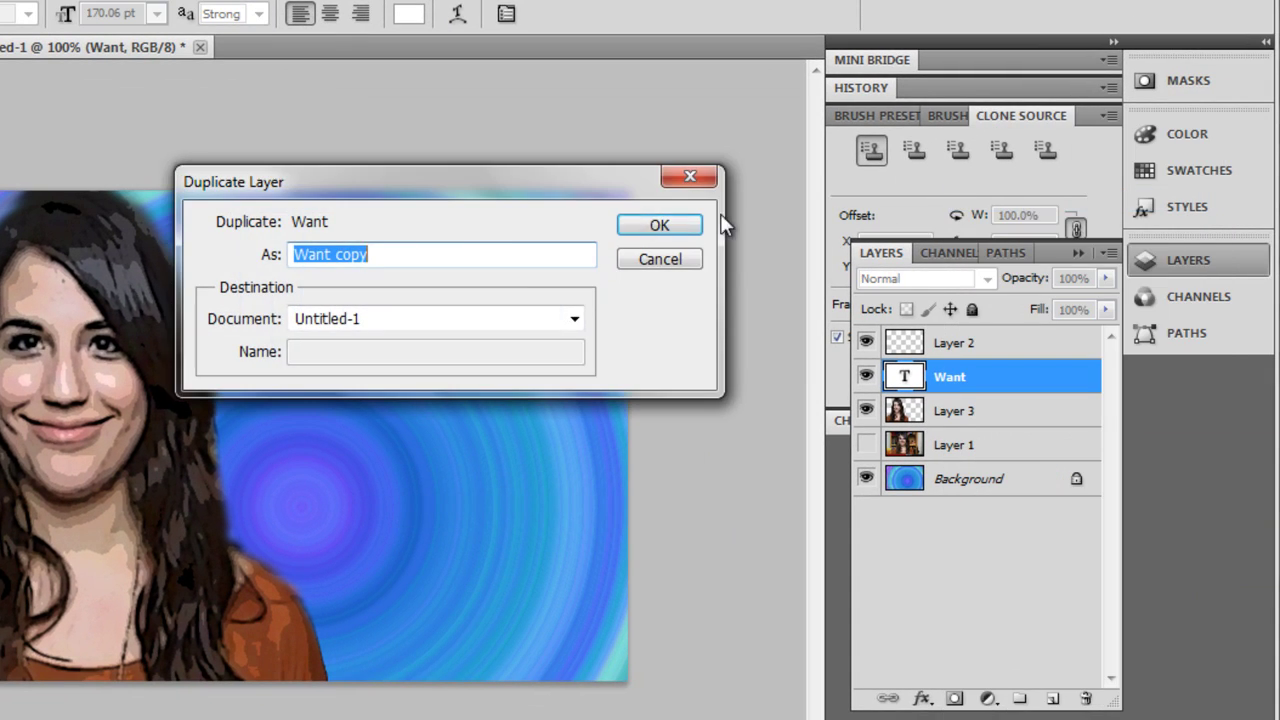
{"action": "left_click", "coordinate": [660, 226]}
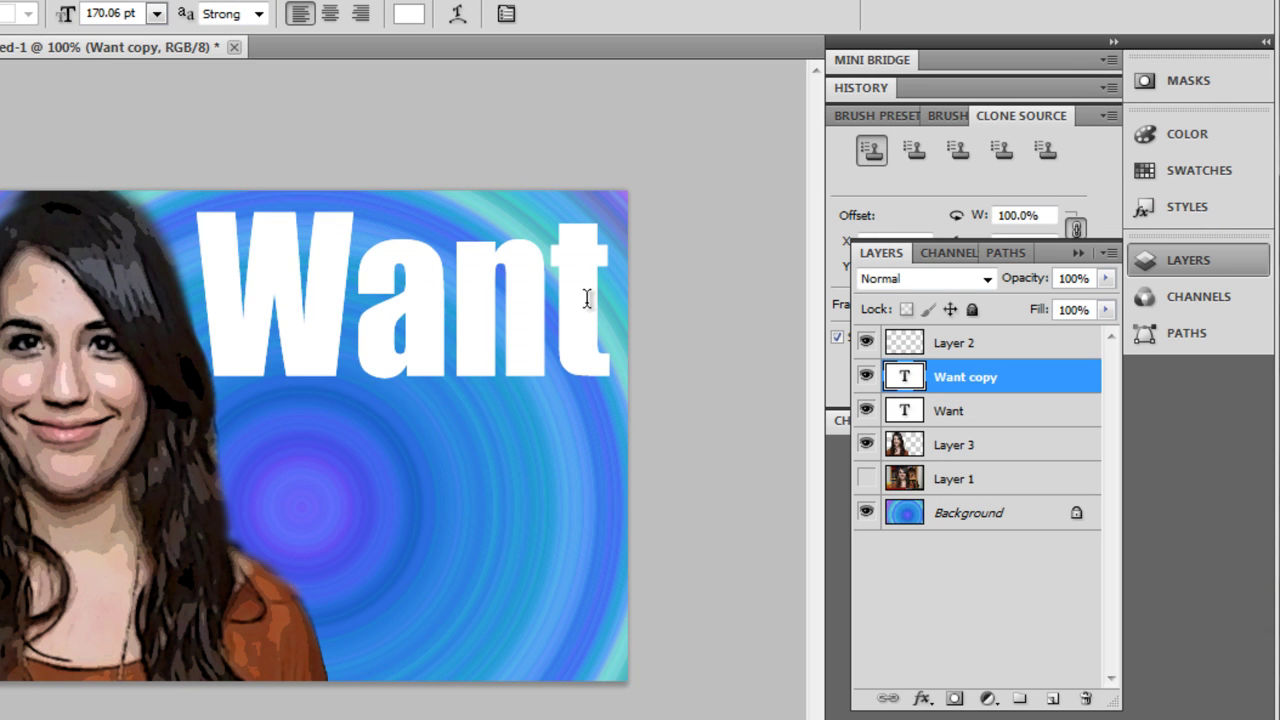
{"action": "left_click_drag", "start_coordinate": [602, 317], "coordinate": [472, 318]}
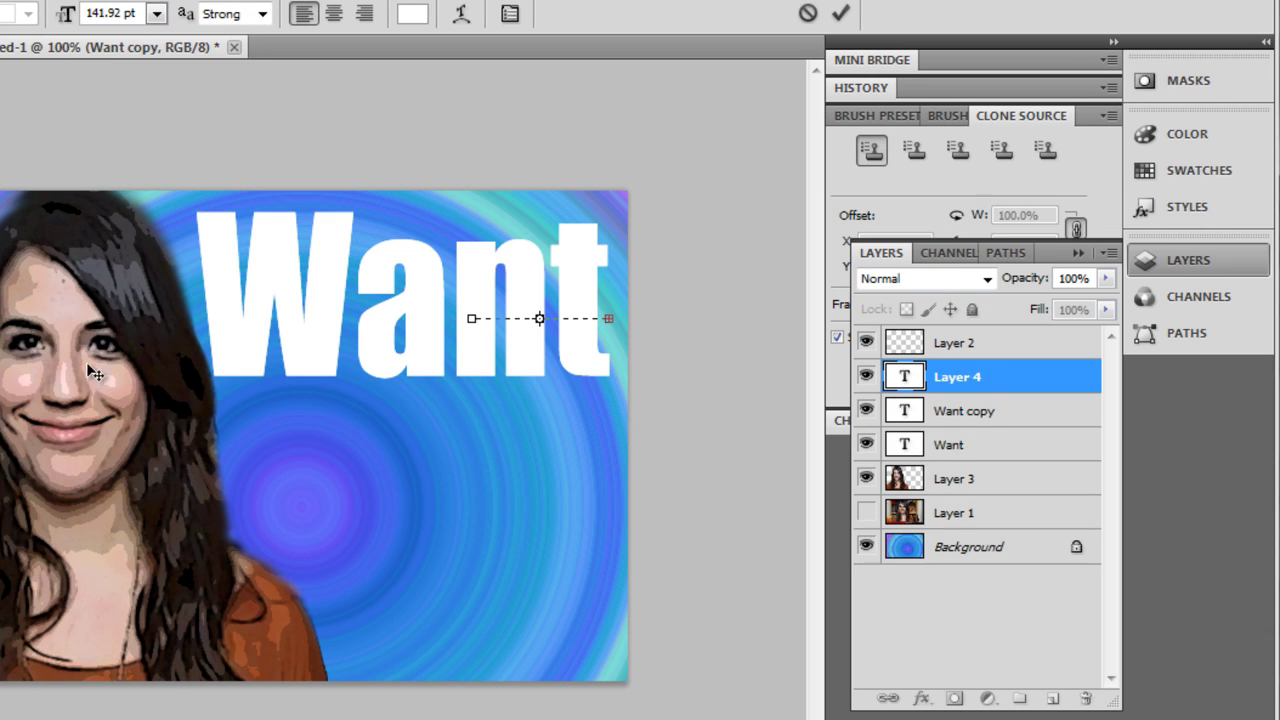
{"action": "key", "text": "v"}
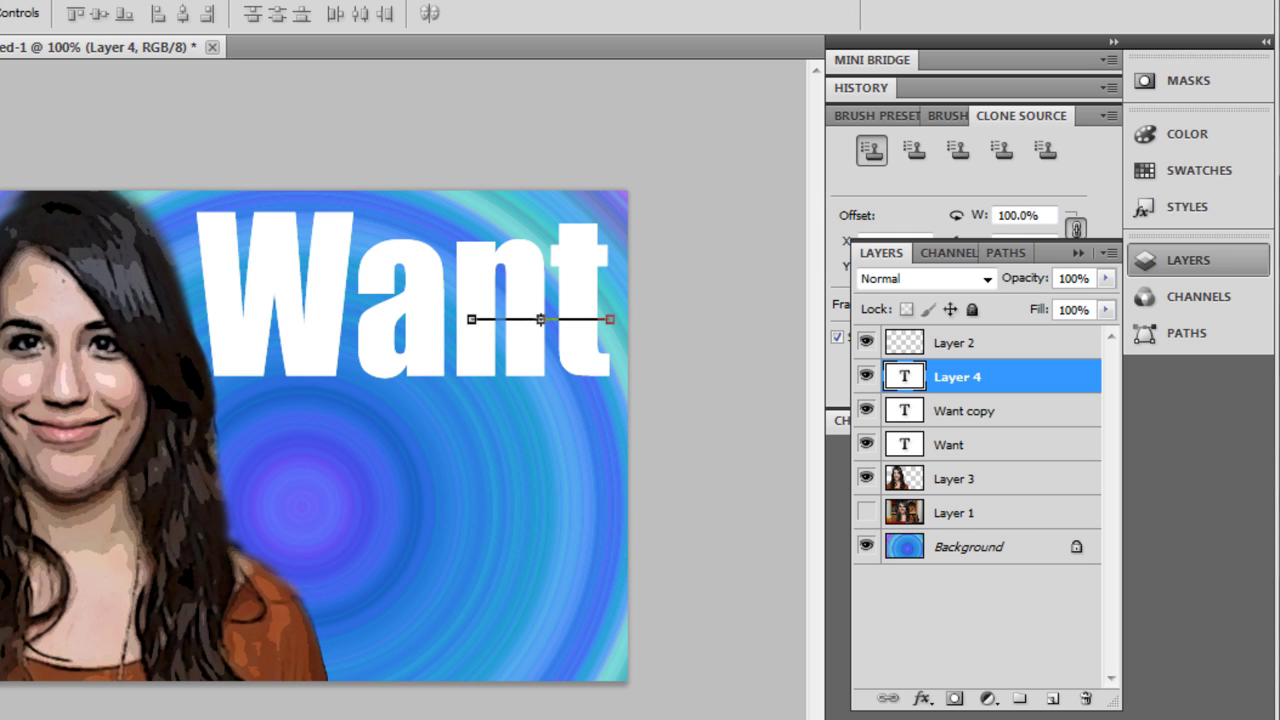
{"action": "key", "text": "m"}
{"action": "key", "text": "t"}
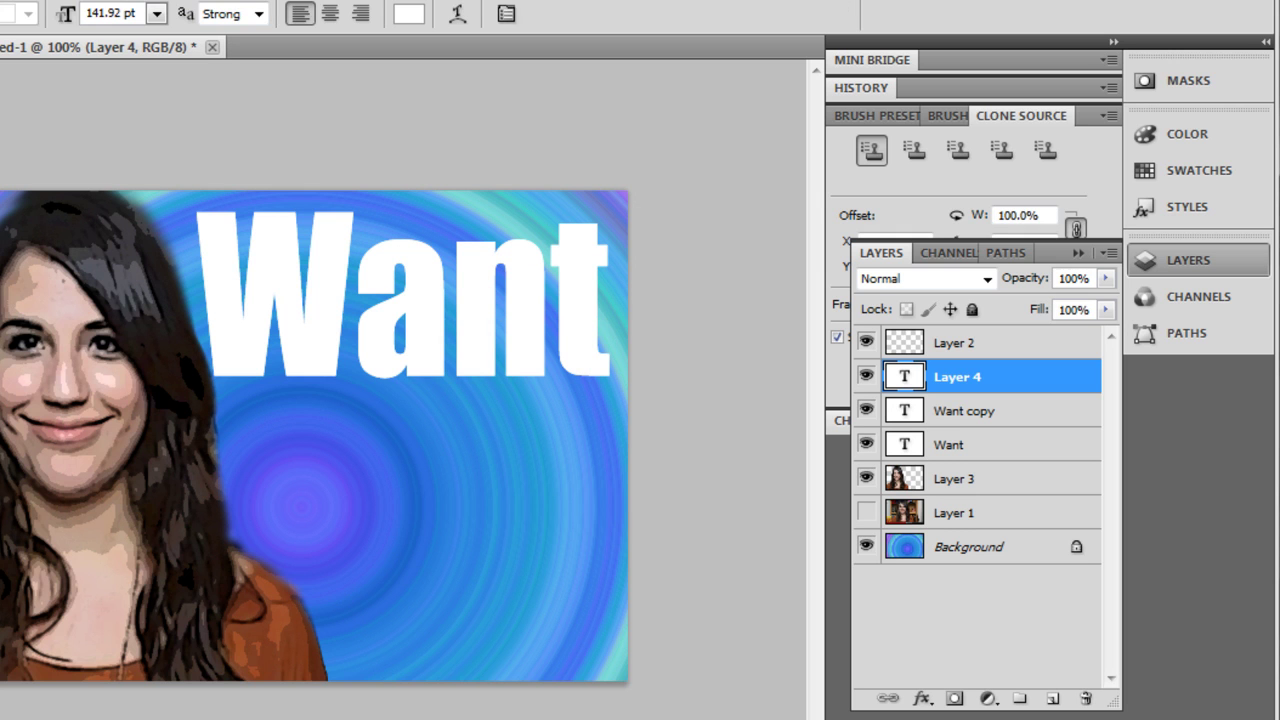
{"action": "left_click", "coordinate": [979, 412]}
{"action": "right_click", "coordinate": [985, 381]}
{"action": "left_click", "coordinate": [1058, 229]}
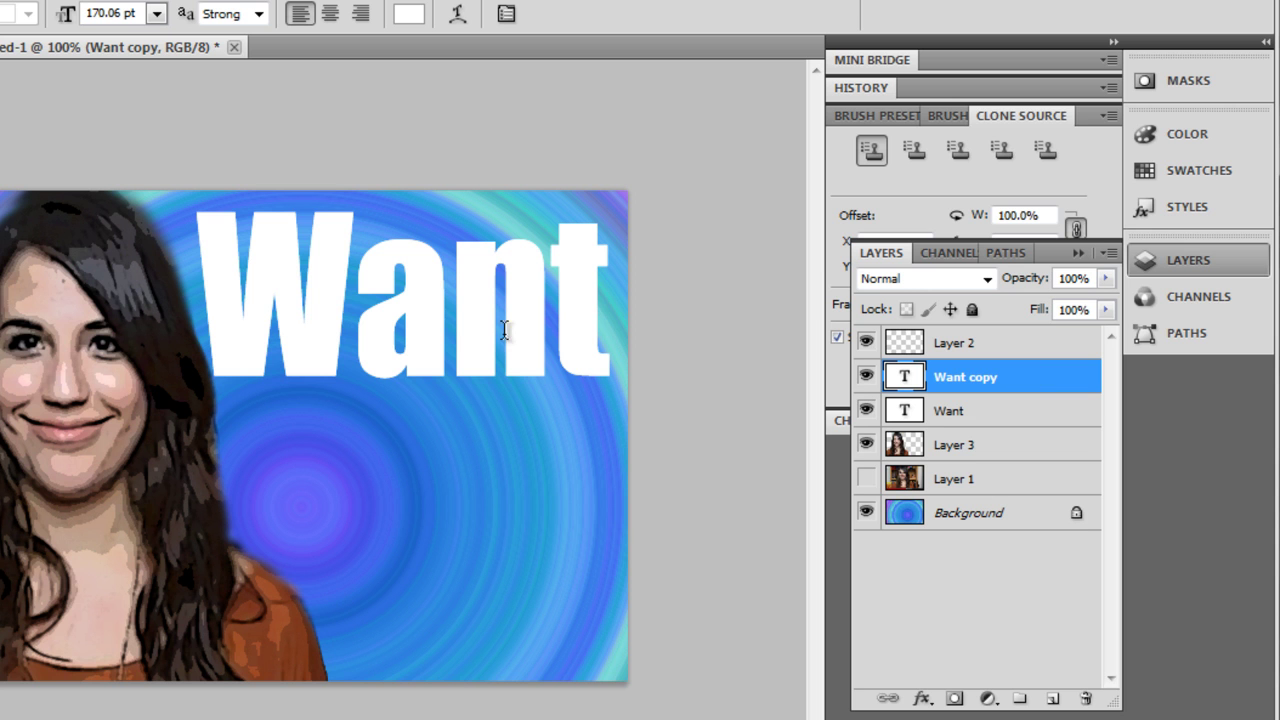
Try to recolor the duplicated "Want" text and nudge it slightly to the right.
{"action": "left_click_drag", "start_coordinate": [603, 326], "coordinate": [195, 310]}
{"action": "left_click", "coordinate": [414, 14]}
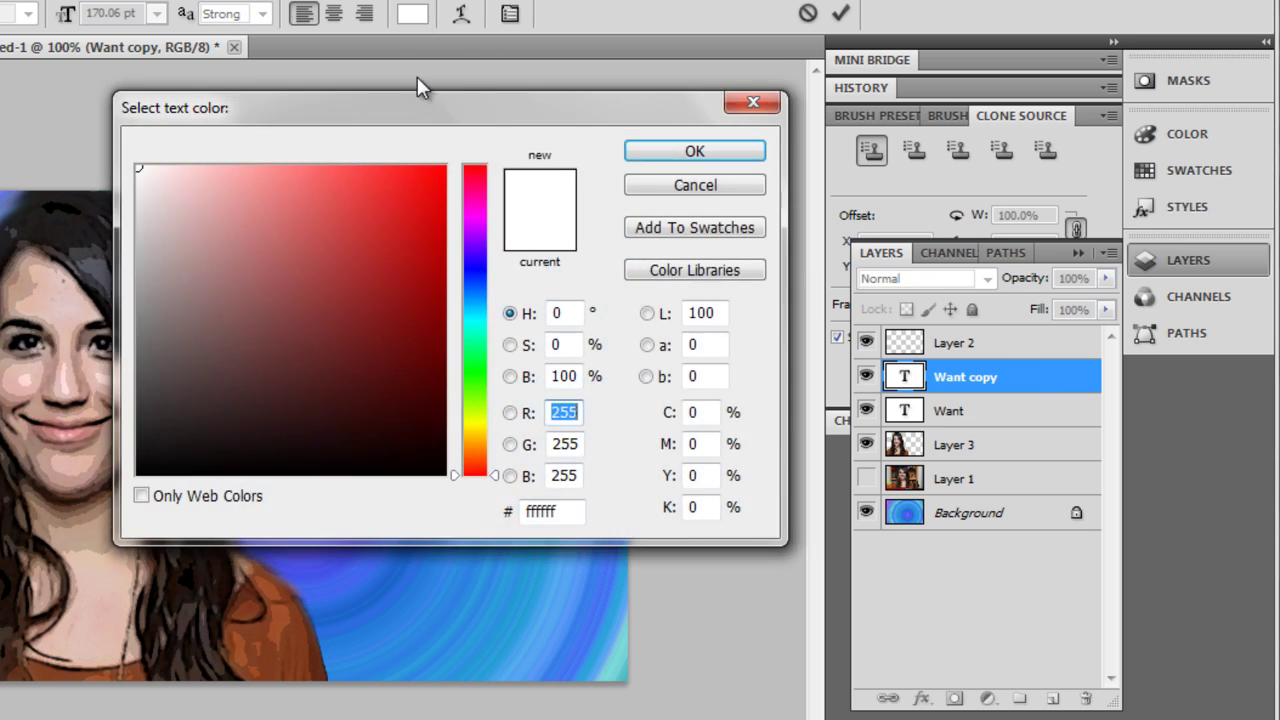
{"action": "left_click", "coordinate": [485, 289]}
{"action": "left_click", "coordinate": [690, 151]}
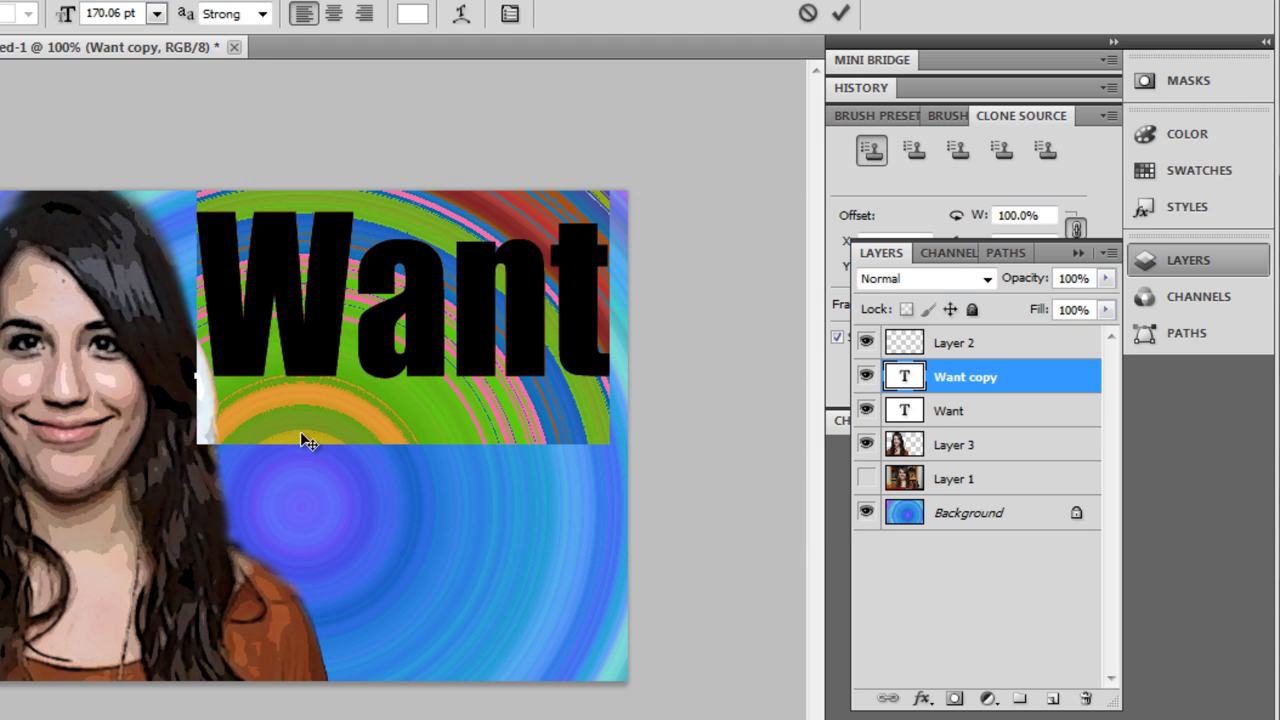
{"action": "key", "text": "ctrl+Return"}
{"action": "key", "text": "v"}
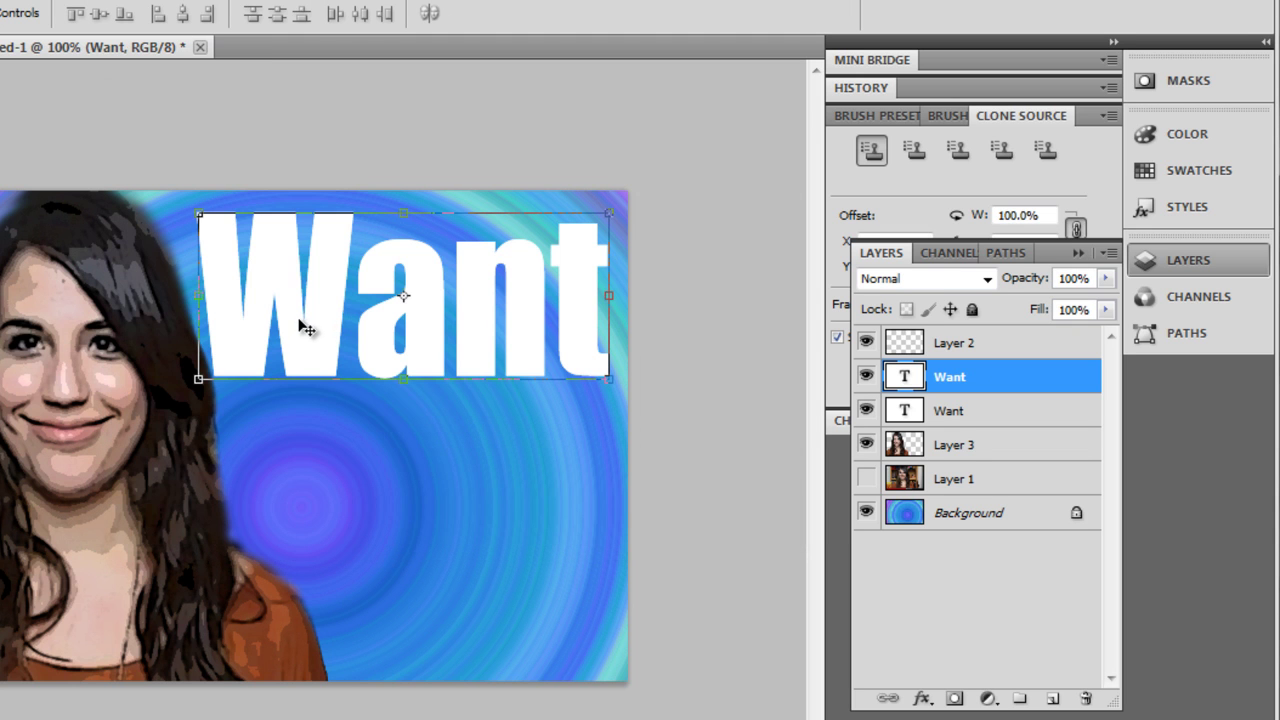
{"action": "key", "text": "ctrl+h"}
{"action": "mouse_move", "coordinate": [320, 330]}
{"action": "left_mouse_down"}
{"action": "mouse_move", "coordinate": [303, 329]}
{"action": "mouse_move", "coordinate": [329, 314]}
{"action": "mouse_move", "coordinate": [326, 329]}
{"action": "left_mouse_up"}
{"action": "key", "text": "ctrl+t"}
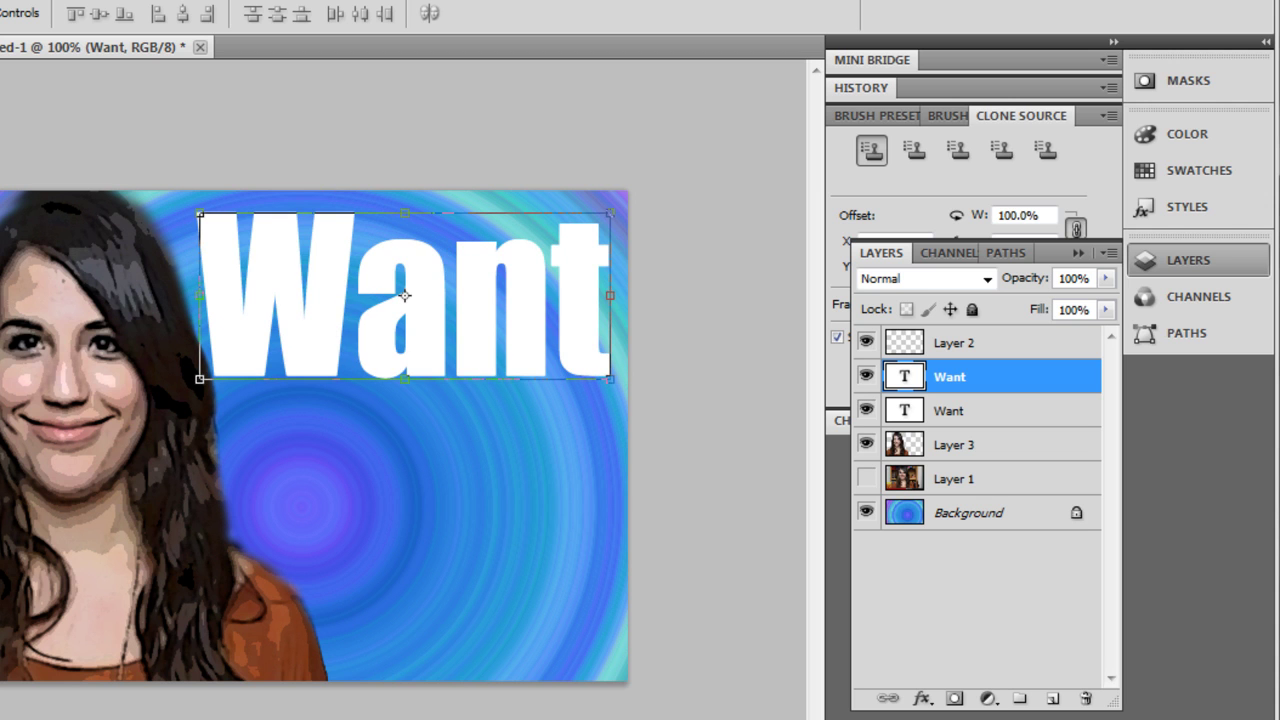
{"action": "key", "text": "t"}
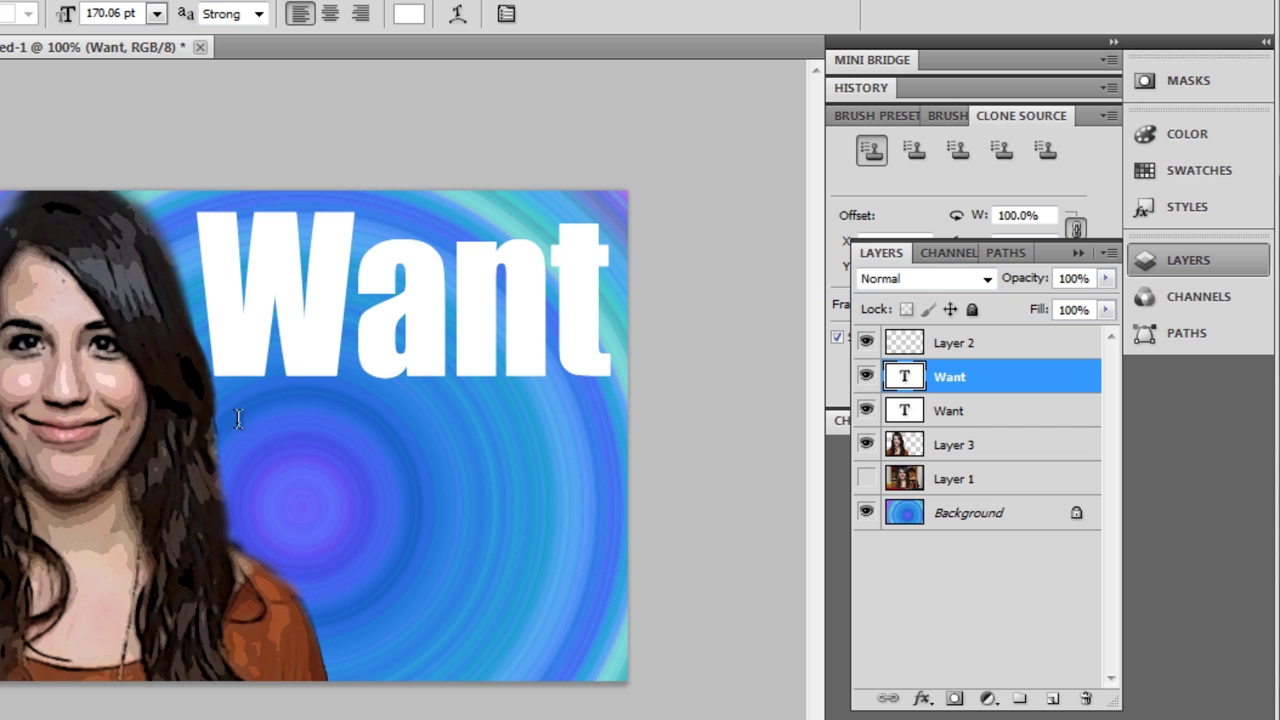
Recolor the upper "Want" copy to vivid blue and offset it slightly left and up from the white text.
{"action": "left_click", "coordinate": [598, 319]}
{"action": "left_click_drag", "start_coordinate": [610, 320], "coordinate": [192, 314]}
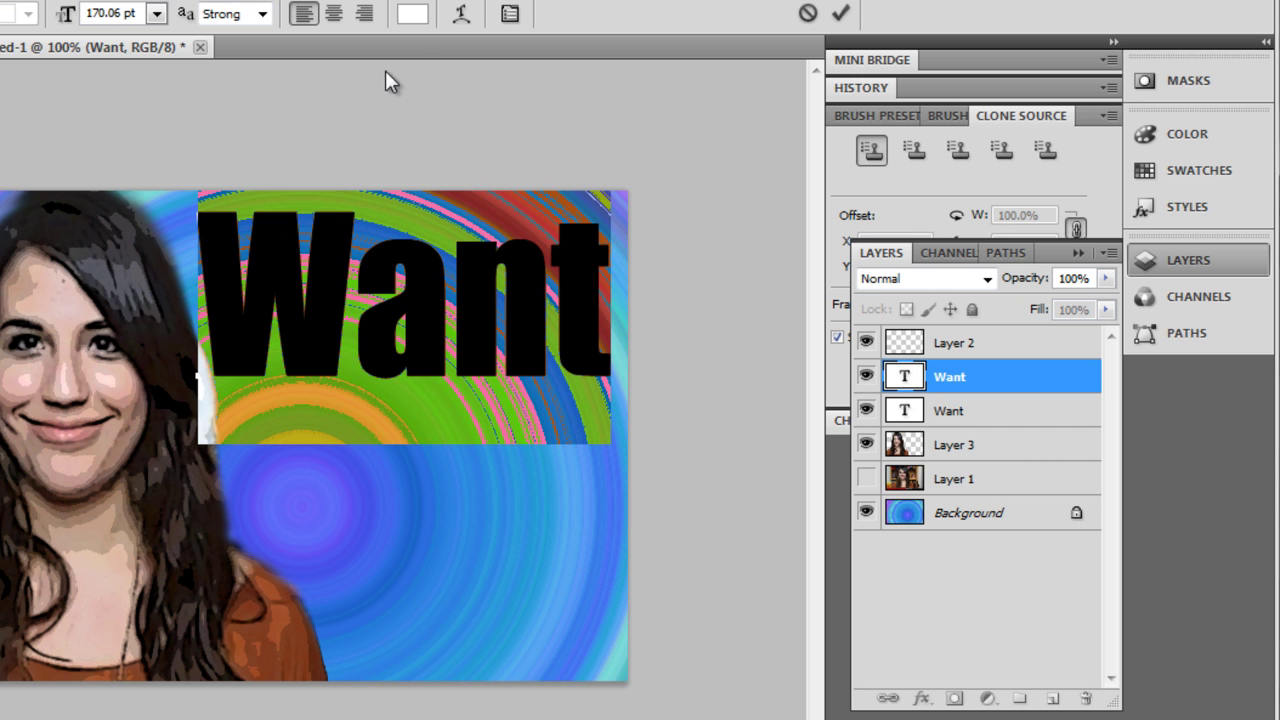
{"action": "left_click", "coordinate": [412, 13]}
{"action": "left_click", "coordinate": [476, 266]}
{"action": "left_click", "coordinate": [372, 244]}
{"action": "mouse_move", "coordinate": [372, 244]}
{"action": "left_mouse_down"}
{"action": "mouse_move", "coordinate": [423, 229]}
{"action": "mouse_move", "coordinate": [426, 194]}
{"action": "left_mouse_up"}
{"action": "left_click", "coordinate": [694, 150]}
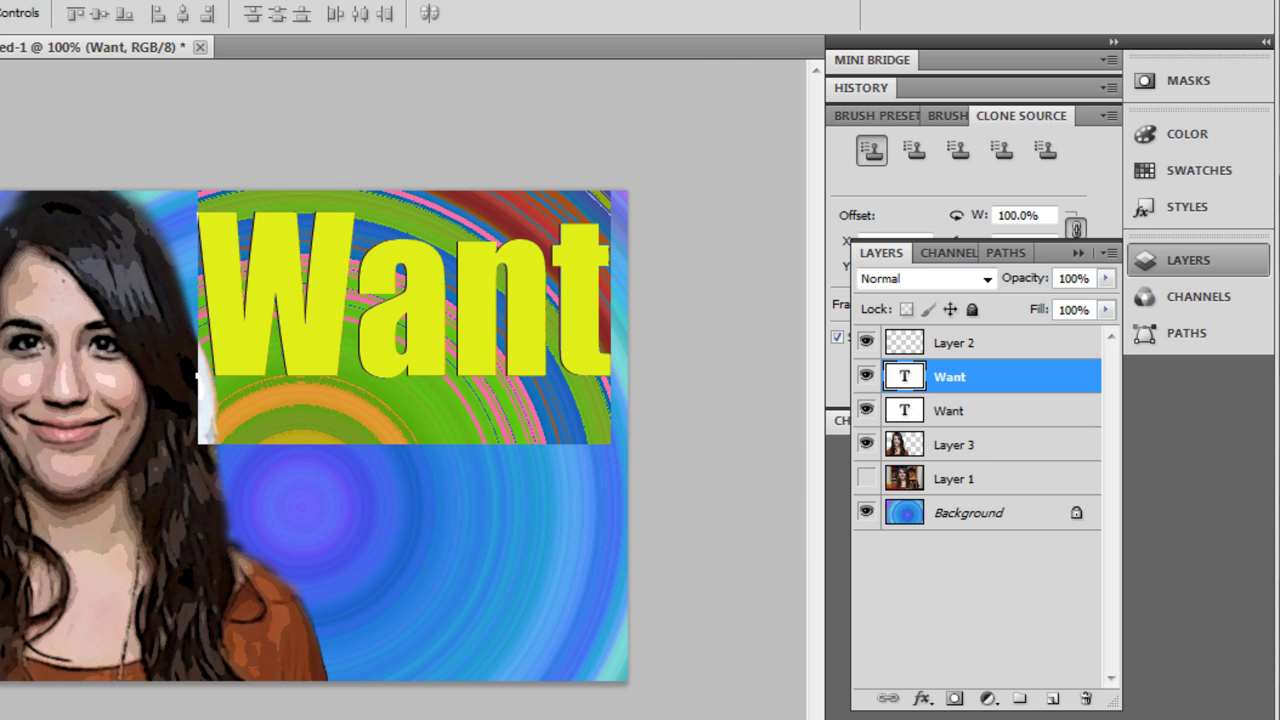
{"action": "key", "text": "ctrl+Return"}
{"action": "key", "text": "v"}
{"action": "mouse_move", "coordinate": [318, 318]}
{"action": "left_mouse_down"}
{"action": "mouse_move", "coordinate": [298, 318]}
{"action": "mouse_move", "coordinate": [309, 313]}
{"action": "left_mouse_up"}
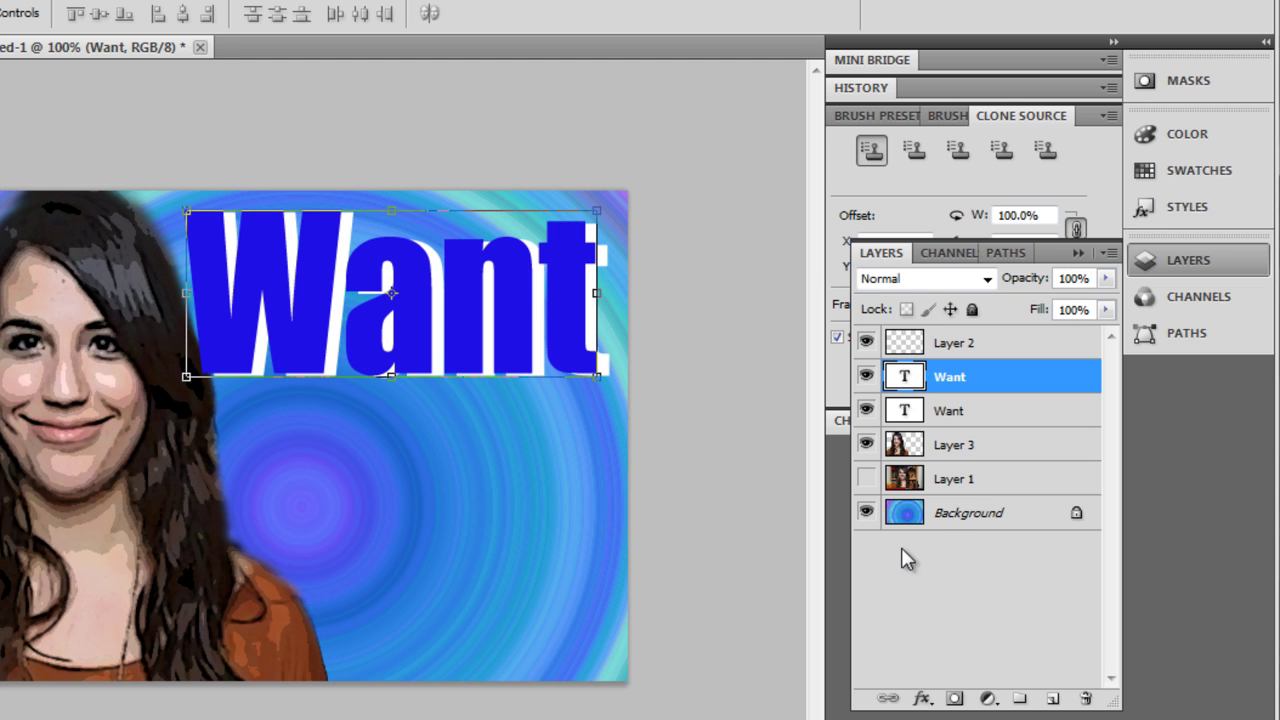
Add new layers, enter the dark red text "to", and place it under the start of "Want".
{"action": "left_click", "coordinate": [1052, 698]}
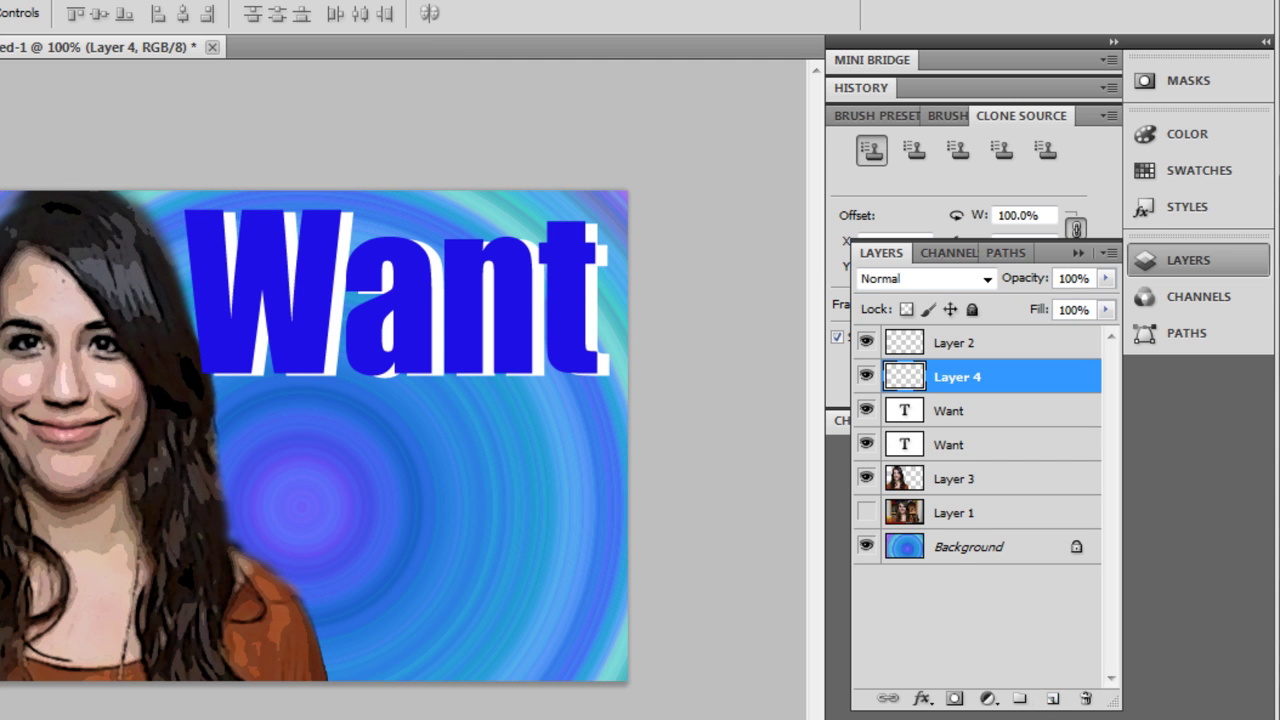
{"action": "left_click", "coordinate": [1052, 698]}
{"action": "key", "text": "t"}
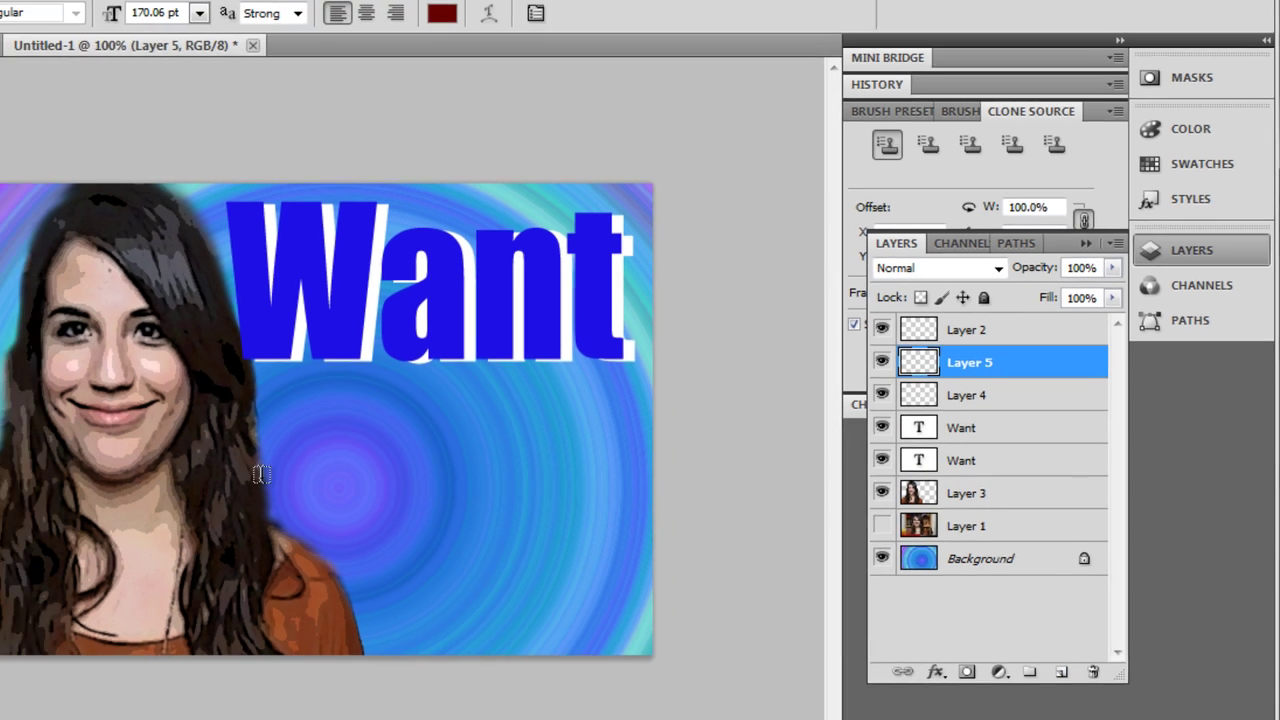
{"action": "left_click", "coordinate": [406, 466]}
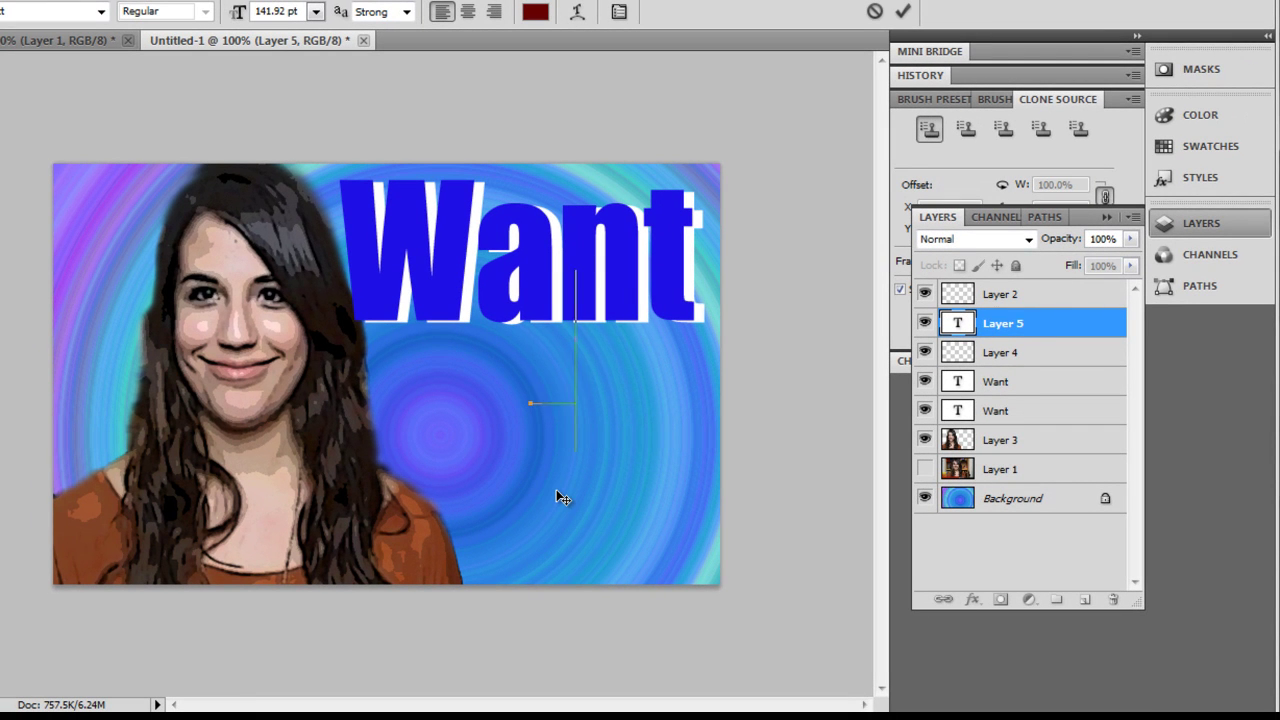
{"action": "type", "text": "to"}
{"action": "key", "text": "ctrl+Return"}
{"action": "key", "text": "v"}
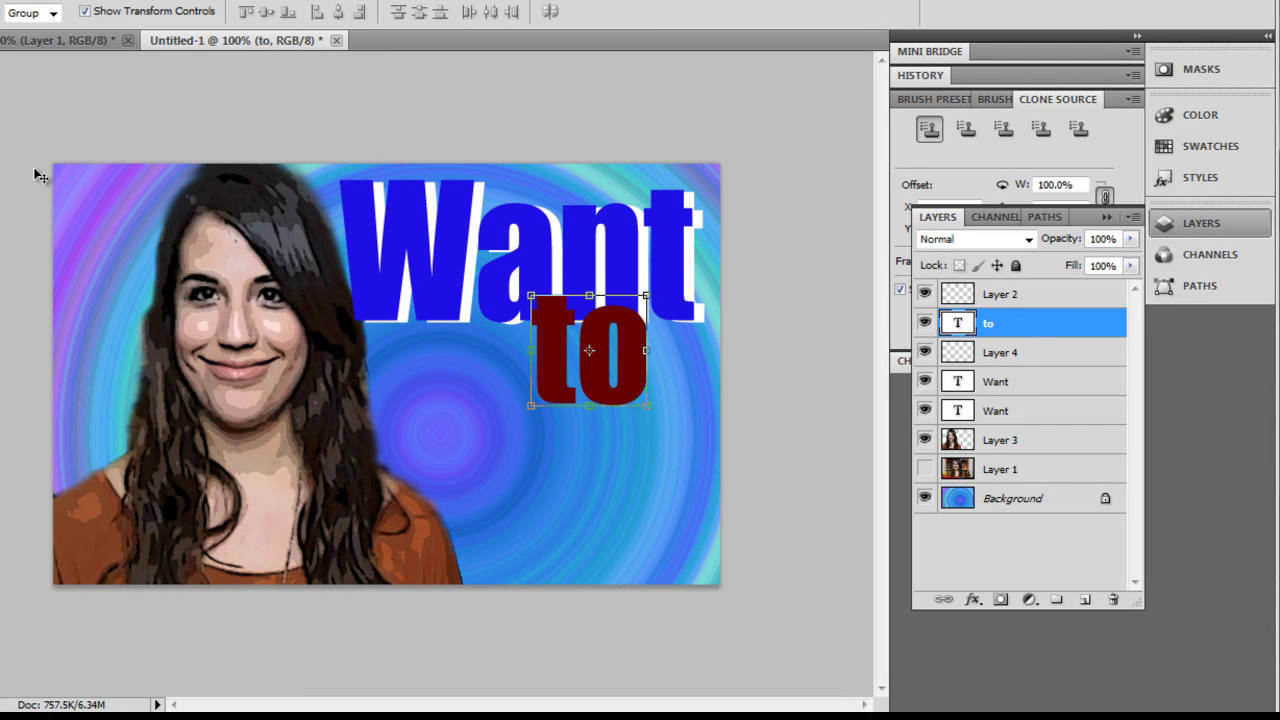
{"action": "left_click_drag", "start_coordinate": [552, 388], "coordinate": [401, 418]}
{"action": "key", "text": "m"}
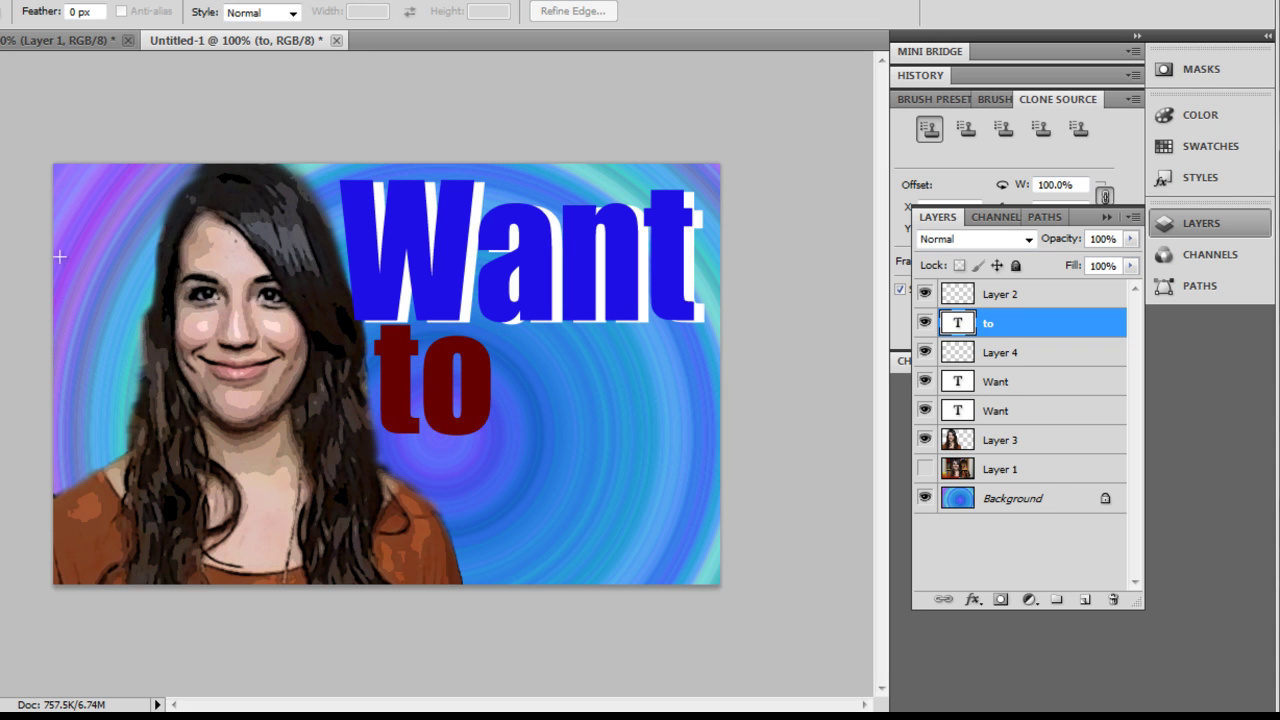
Add the dark red text "PLAY" on a new layer and place it directly below "to", with their left edges aligned.
{"action": "left_click", "coordinate": [1085, 600]}
{"action": "key", "text": "t"}
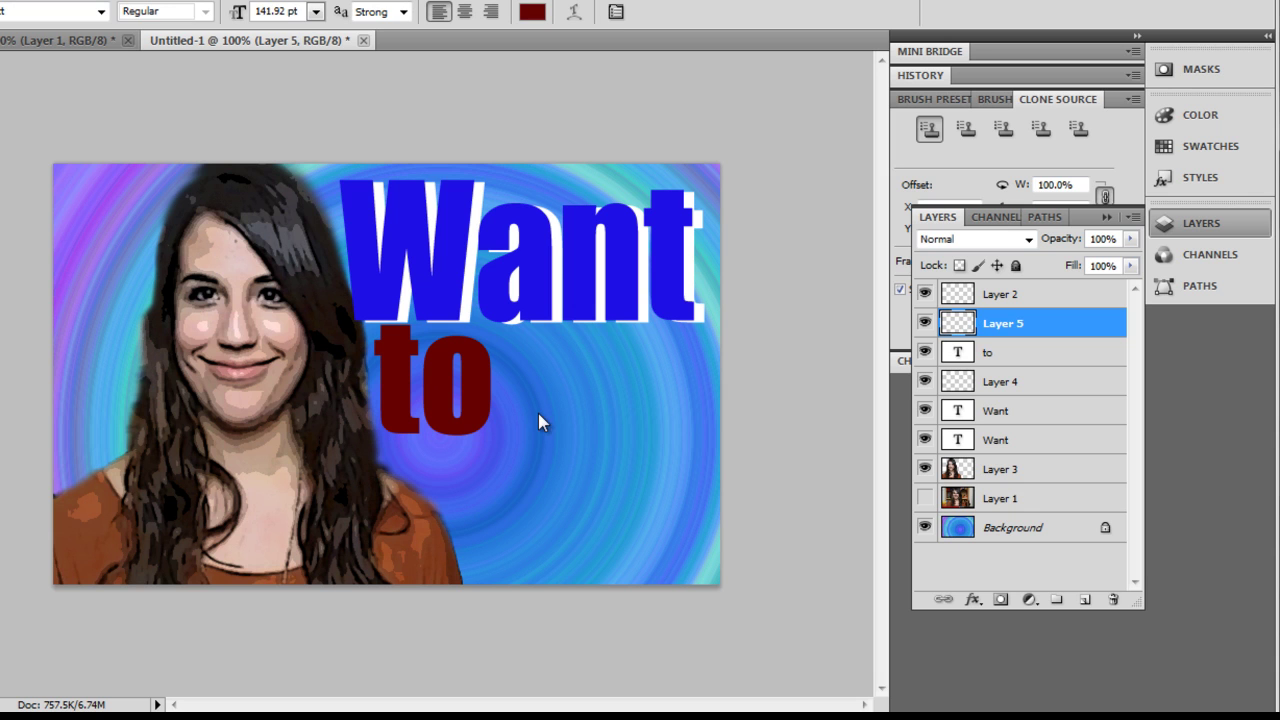
{"action": "left_click", "coordinate": [430, 524]}
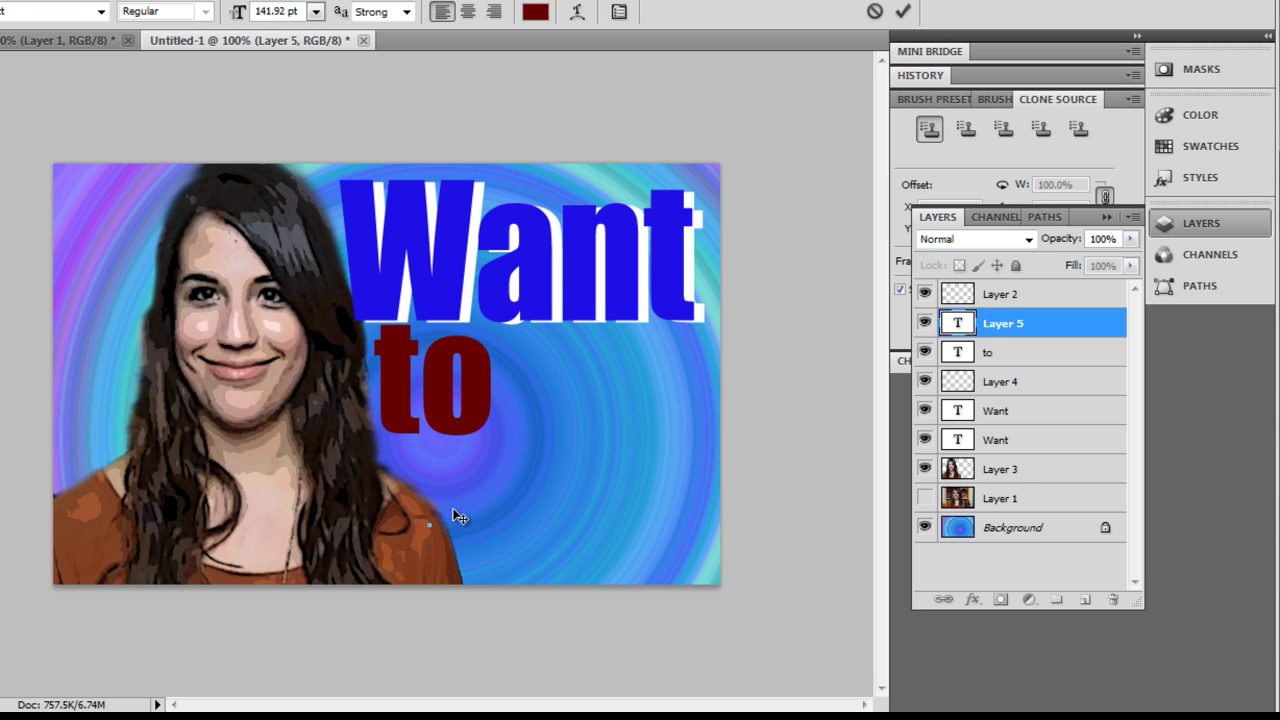
{"action": "type", "text": "PLAY"}
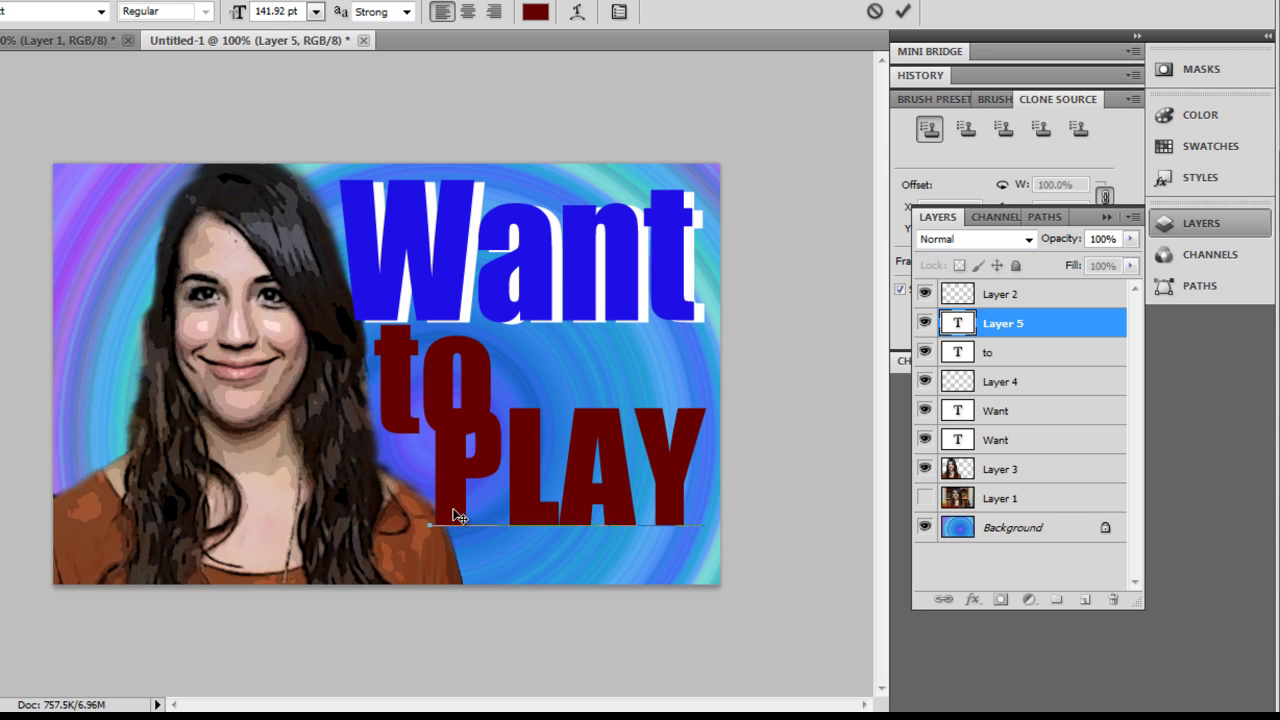
{"action": "key", "text": "ctrl+Return"}
{"action": "key", "text": "v"}
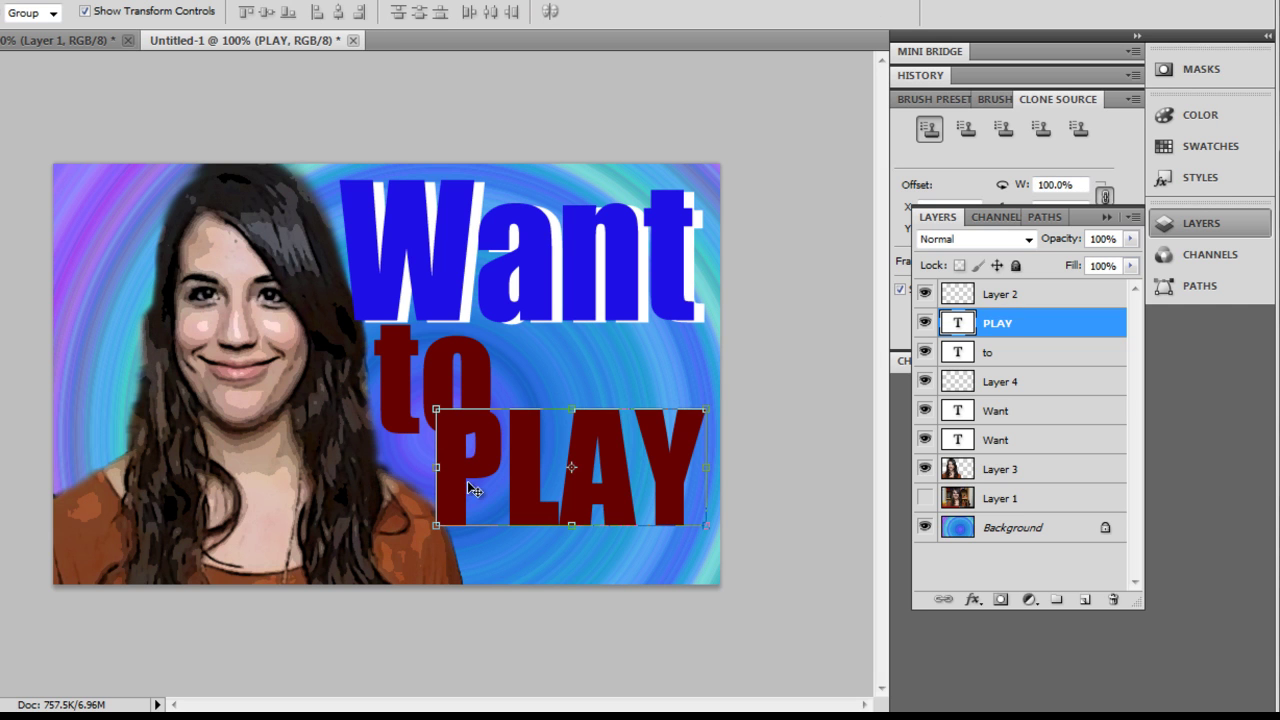
{"action": "left_click_drag", "start_coordinate": [452, 487], "coordinate": [390, 515]}
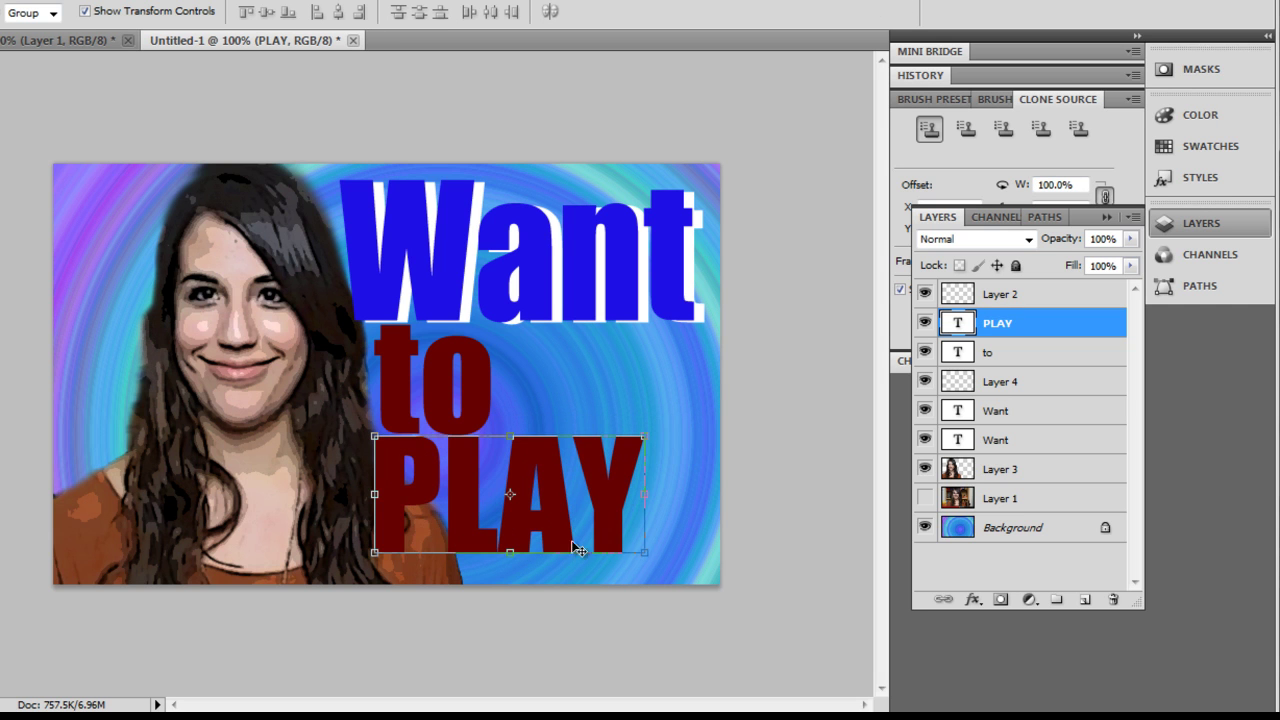
Enlarge "PLAY" to about 119% width and 112% height toward the canvas's right and bottom edges, and apply the transformation.
{"action": "mouse_move", "coordinate": [644, 551]}
{"action": "left_mouse_down"}
{"action": "mouse_move", "coordinate": [677, 574]}
{"action": "mouse_move", "coordinate": [639, 552]}
{"action": "left_mouse_up"}
{"action": "left_click_drag", "start_coordinate": [652, 436], "coordinate": [705, 428]}
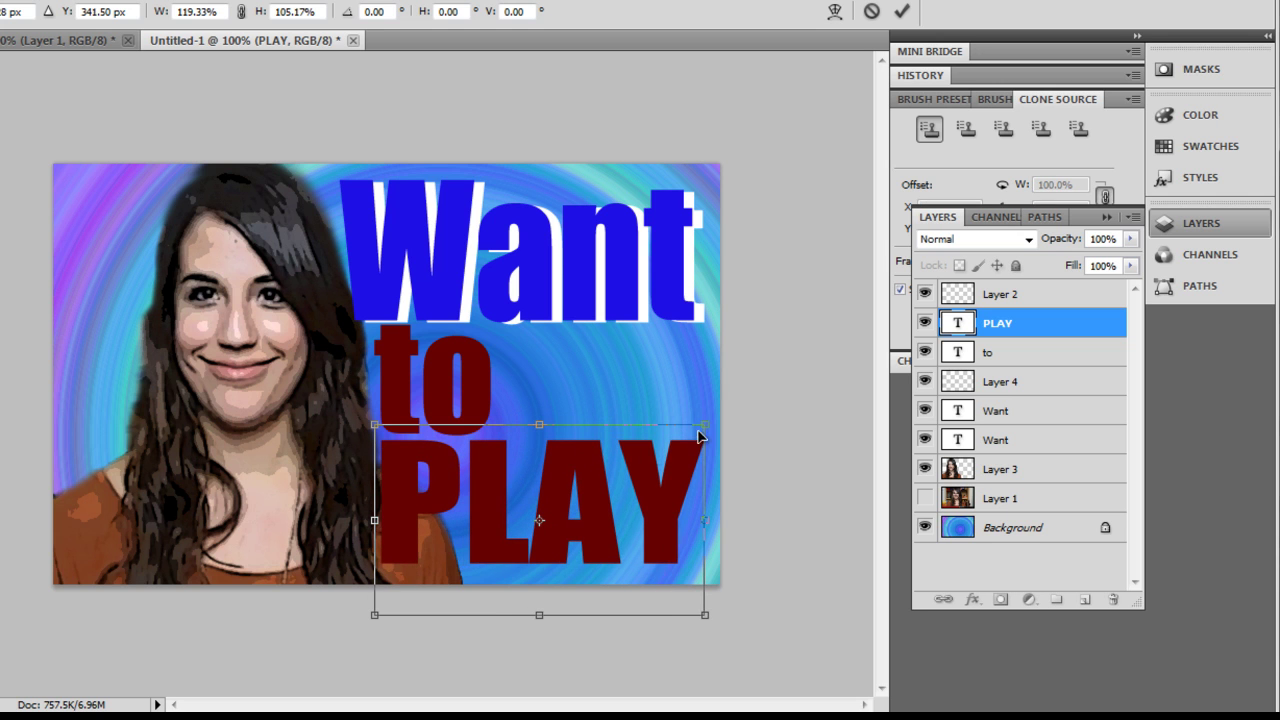
{"action": "left_click_drag", "start_coordinate": [540, 617], "coordinate": [540, 627]}
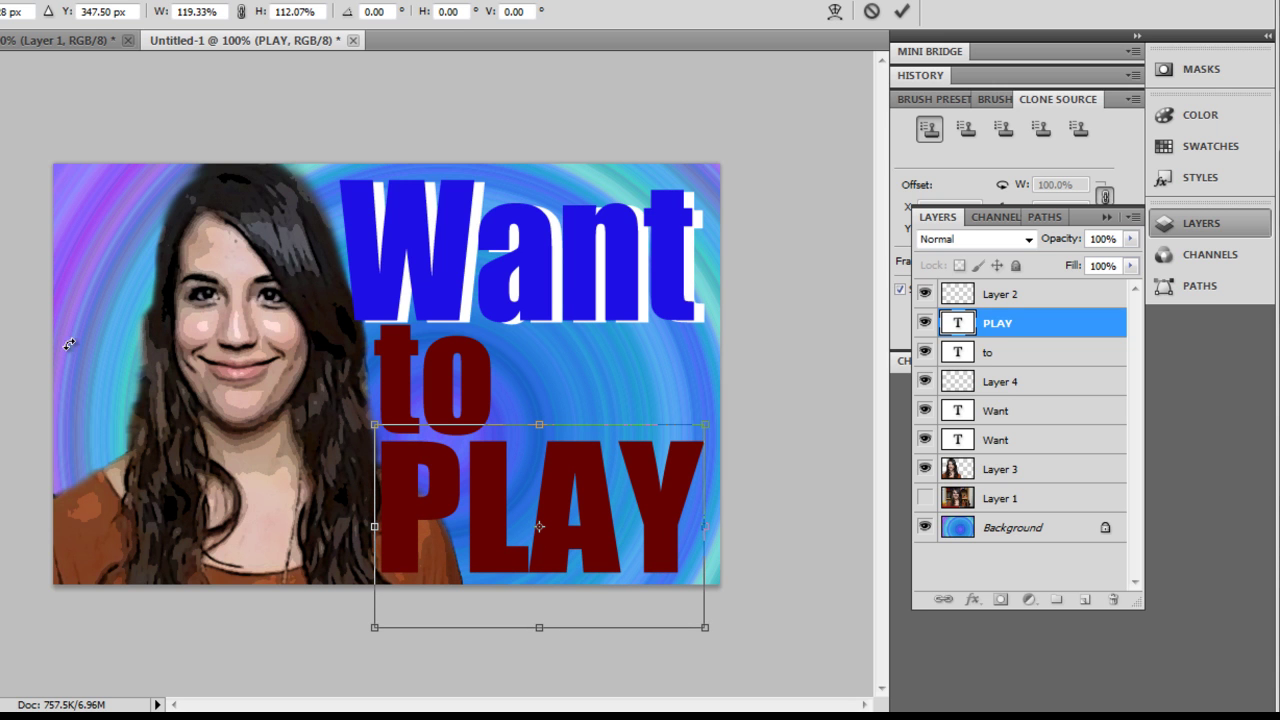
{"action": "key", "text": "v"}
{"action": "left_click", "coordinate": [460, 263]}
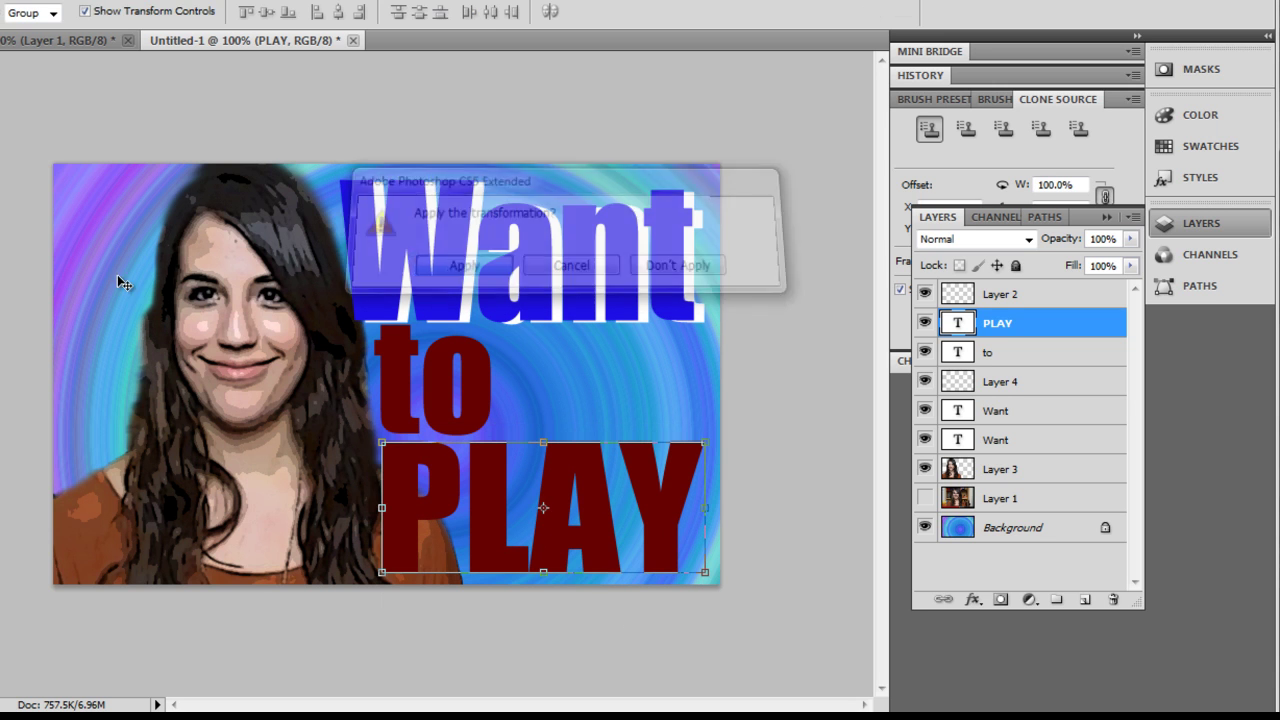
Select the whole word "PLAY" and change its color to bright yellow-green.
{"action": "key", "text": "t"}
{"action": "left_click_drag", "start_coordinate": [683, 514], "coordinate": [378, 505]}
{"action": "left_click", "coordinate": [534, 11]}
{"action": "left_click", "coordinate": [588, 352]}
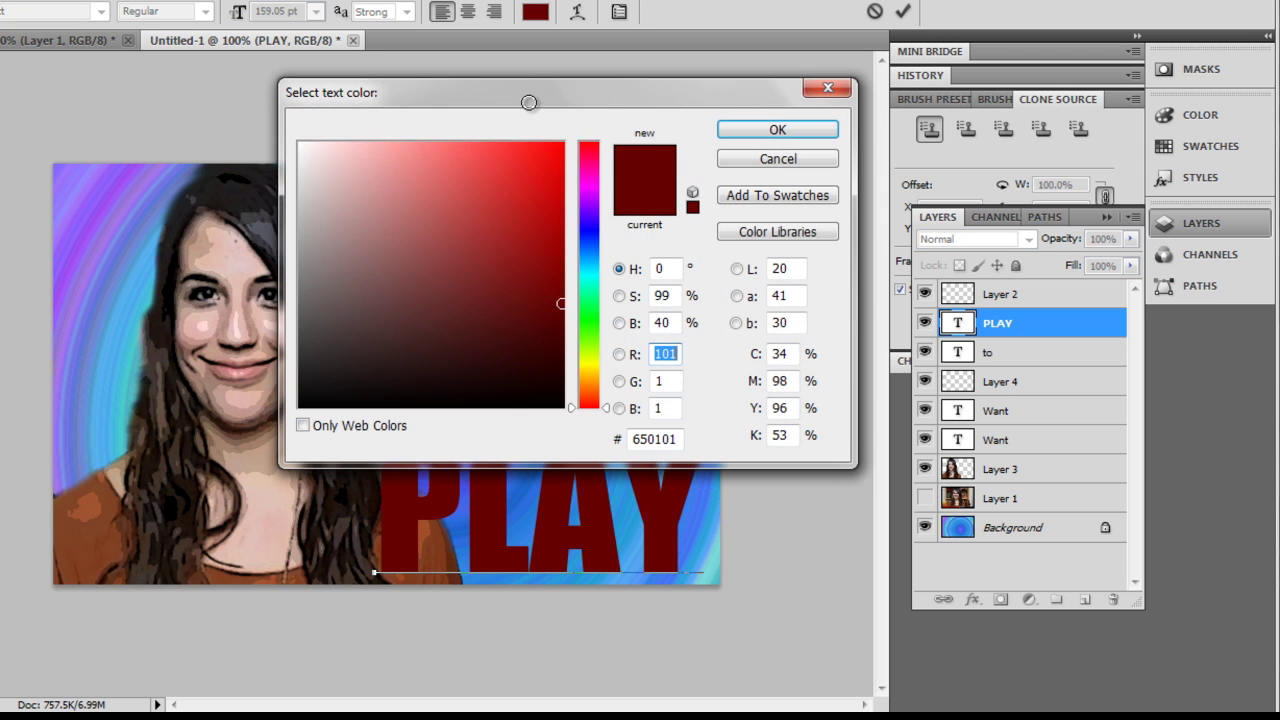
{"action": "left_click_drag", "start_coordinate": [550, 152], "coordinate": [566, 139]}
{"action": "left_click", "coordinate": [783, 129]}
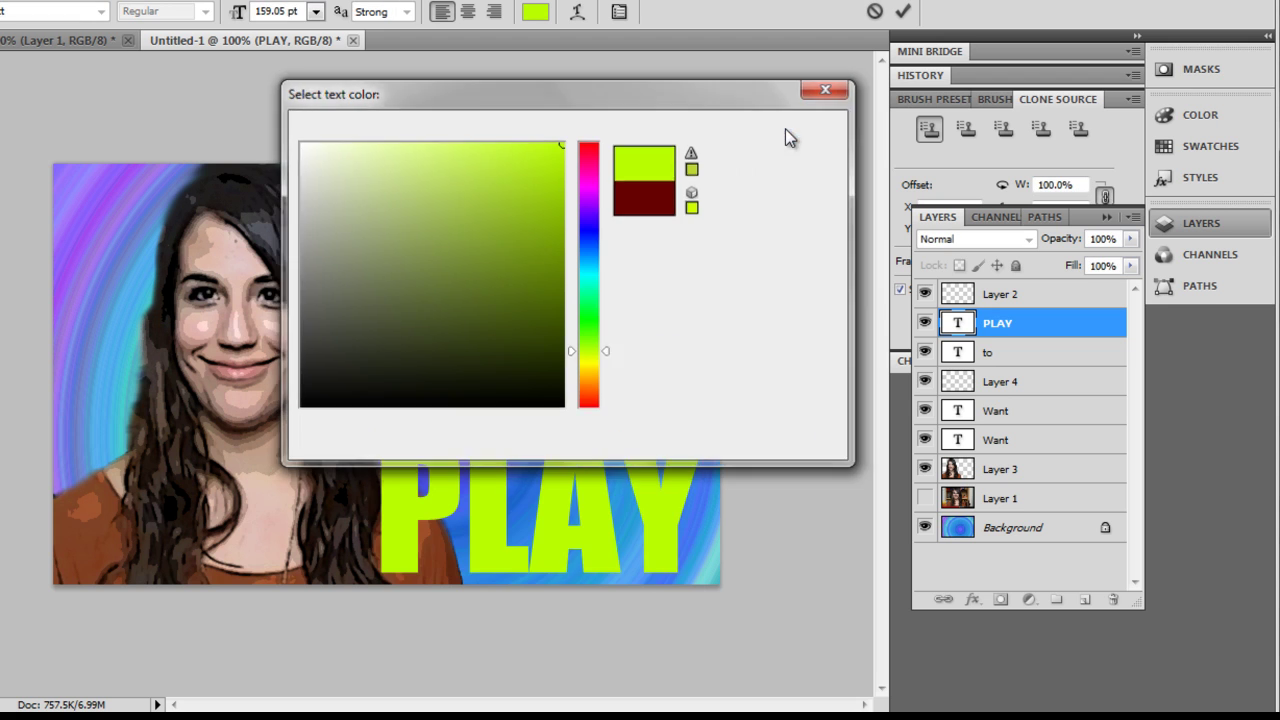
Append a question mark to "PLAY" and shift the text left so that it fits within the canvas.
{"action": "left_click", "coordinate": [707, 545]}
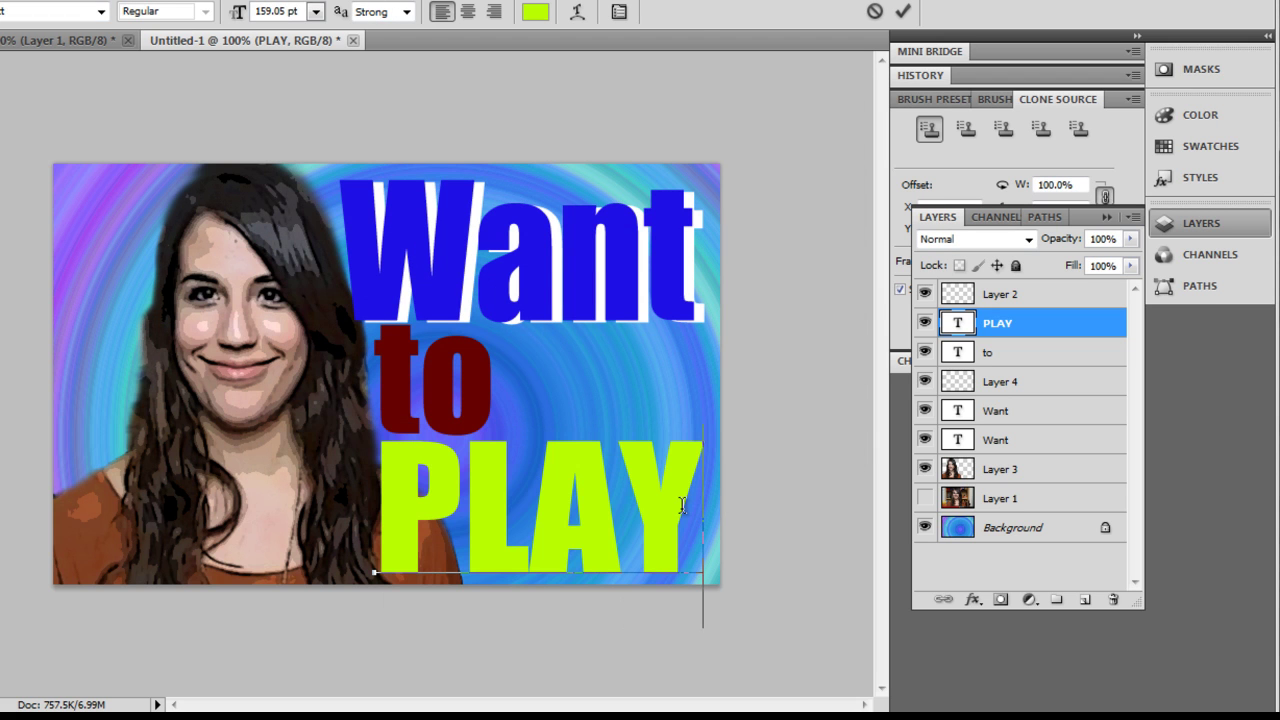
{"action": "type", "text": "?"}
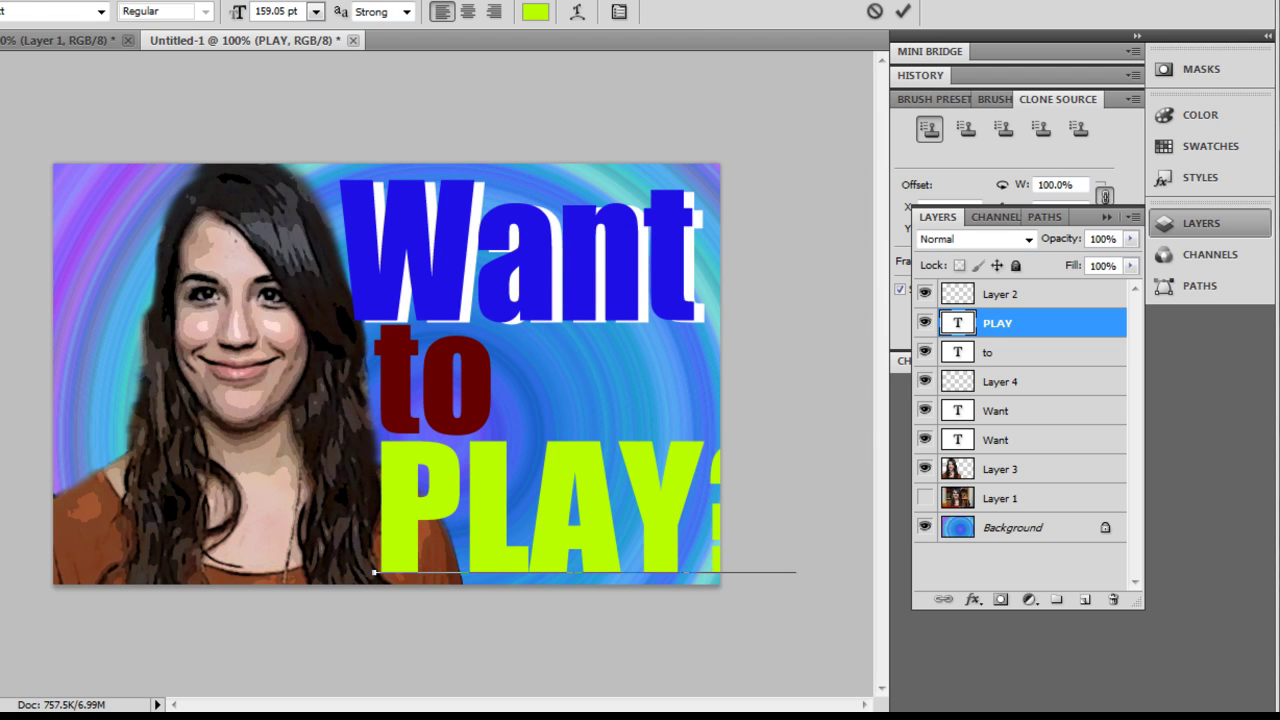
{"action": "key", "text": "ctrl+Return"}
{"action": "key", "text": "v"}
{"action": "left_click_drag", "start_coordinate": [417, 510], "coordinate": [338, 495]}
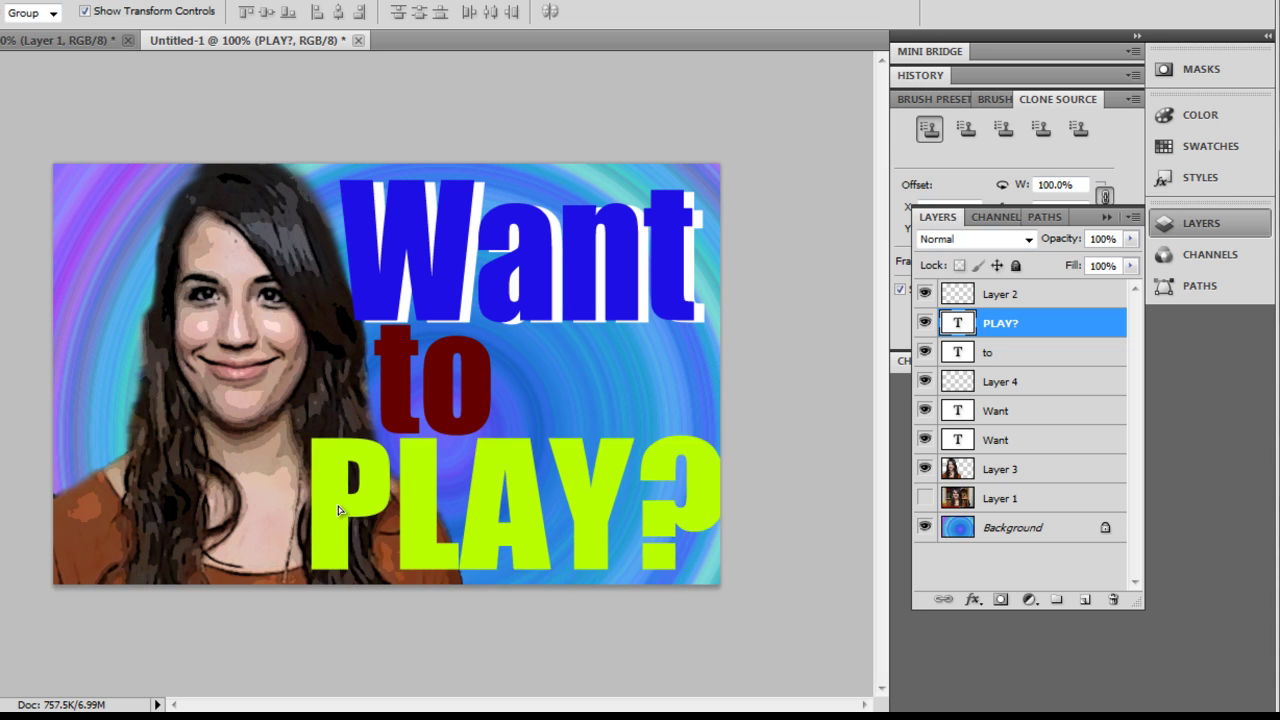
{"action": "key", "text": "m"}
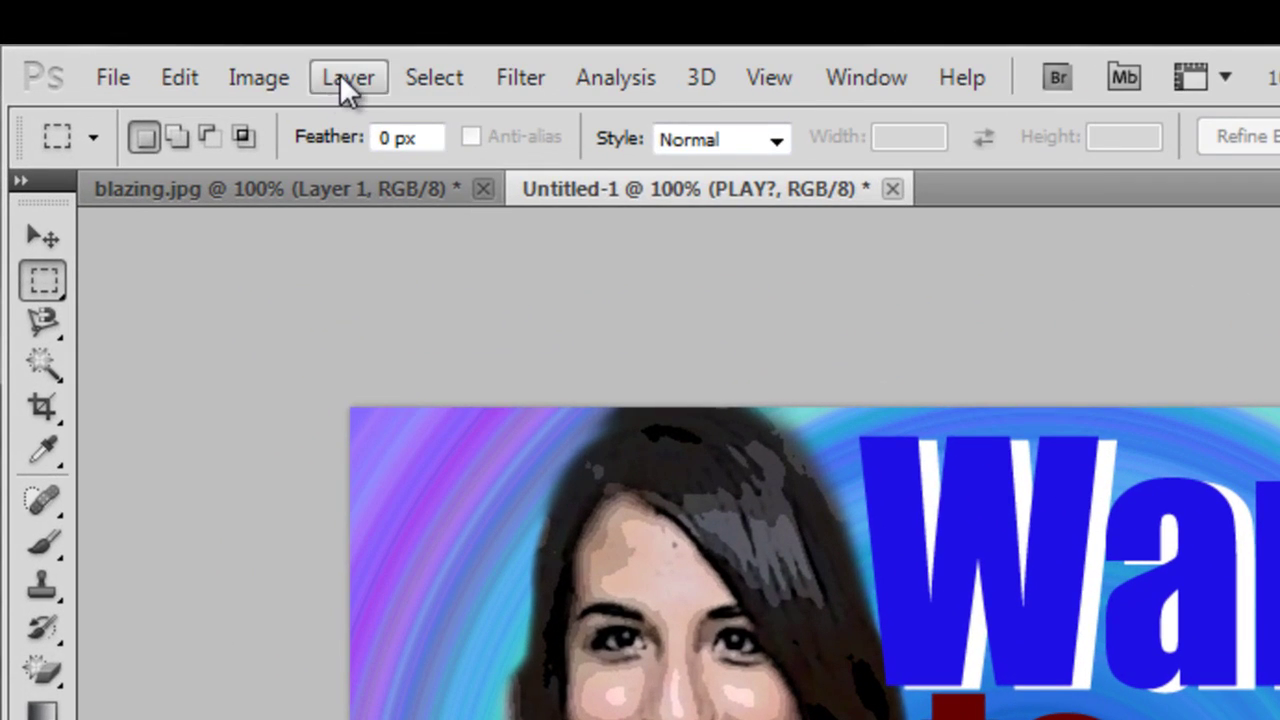
Flatten the thumbnail image into a single background layer, discarding the hidden layers.
{"action": "left_click", "coordinate": [339, 75]}
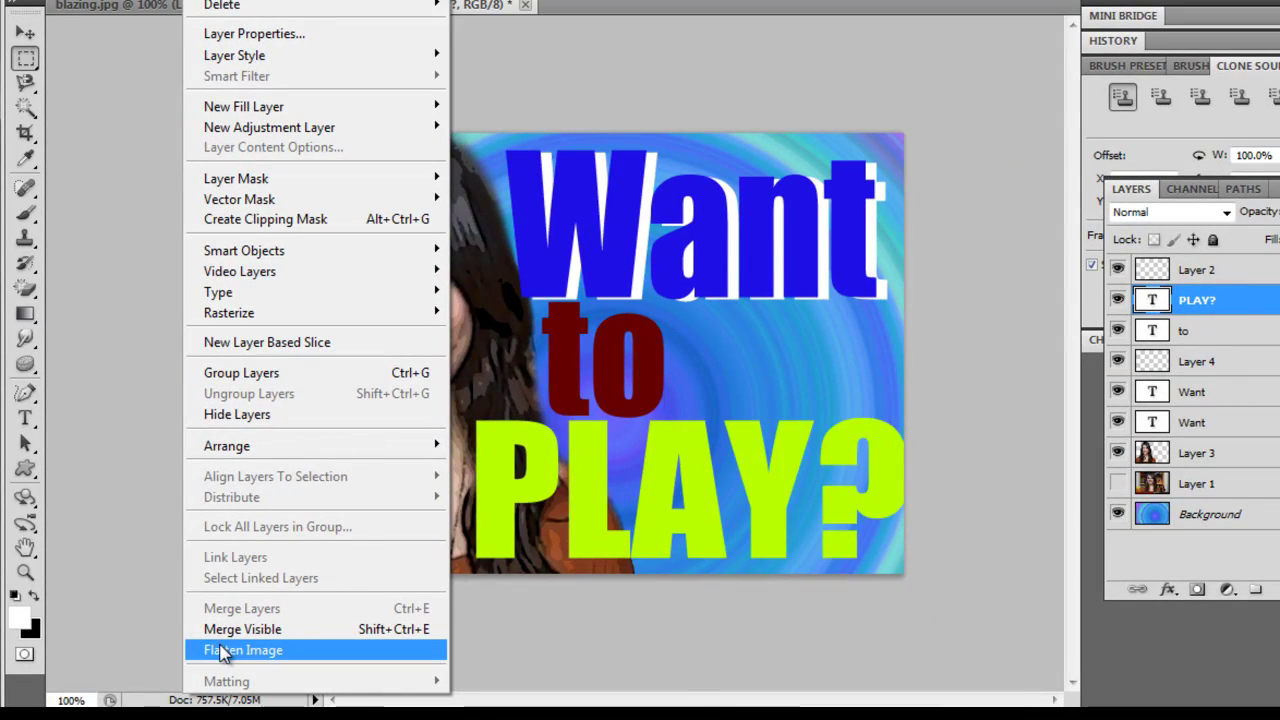
{"action": "left_click", "coordinate": [222, 650]}
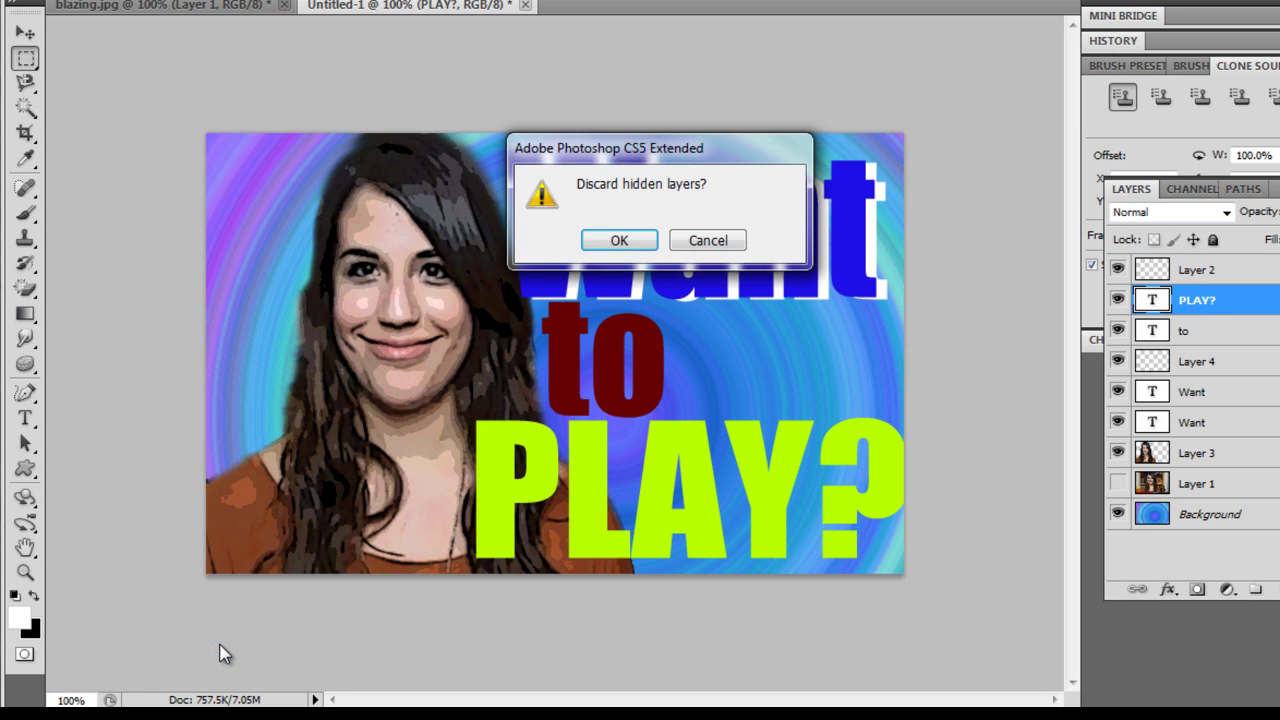
{"action": "left_click", "coordinate": [620, 241]}
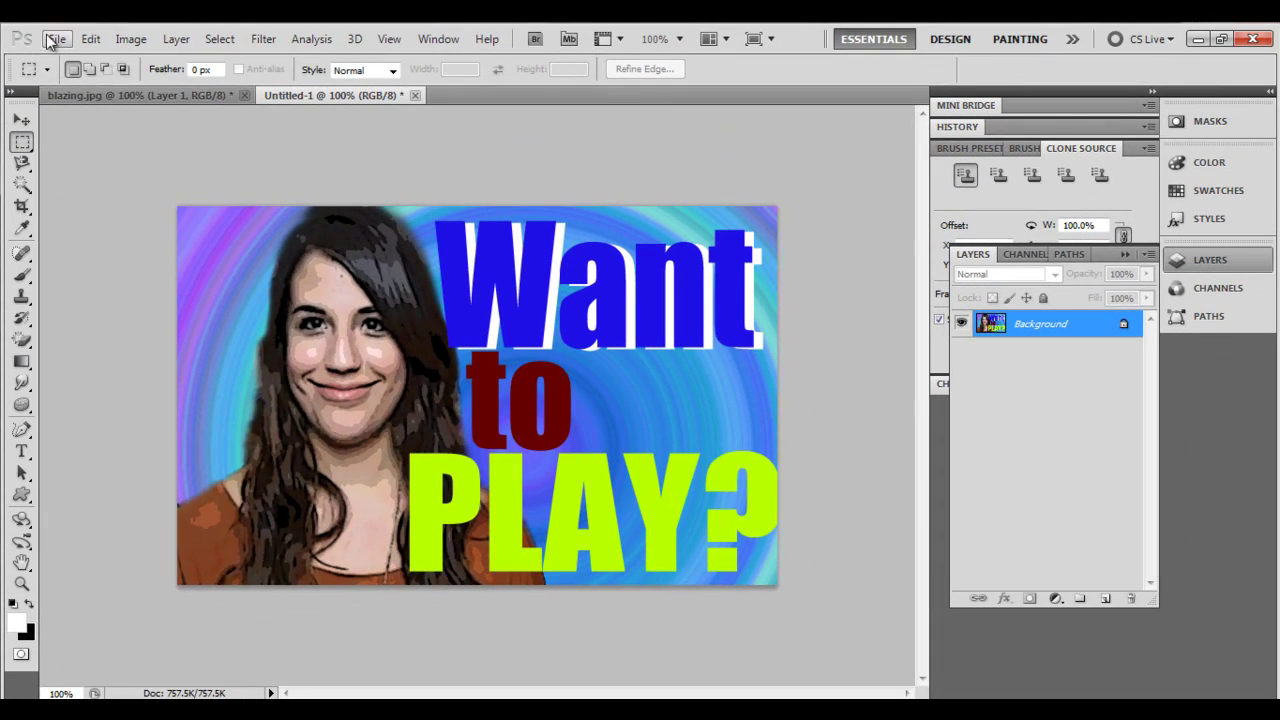
Save the flattened thumbnail as a JPEG named "whitney" with Maximum quality 11 and the Baseline ("Standard") format option.
{"action": "left_click", "coordinate": [57, 38]}
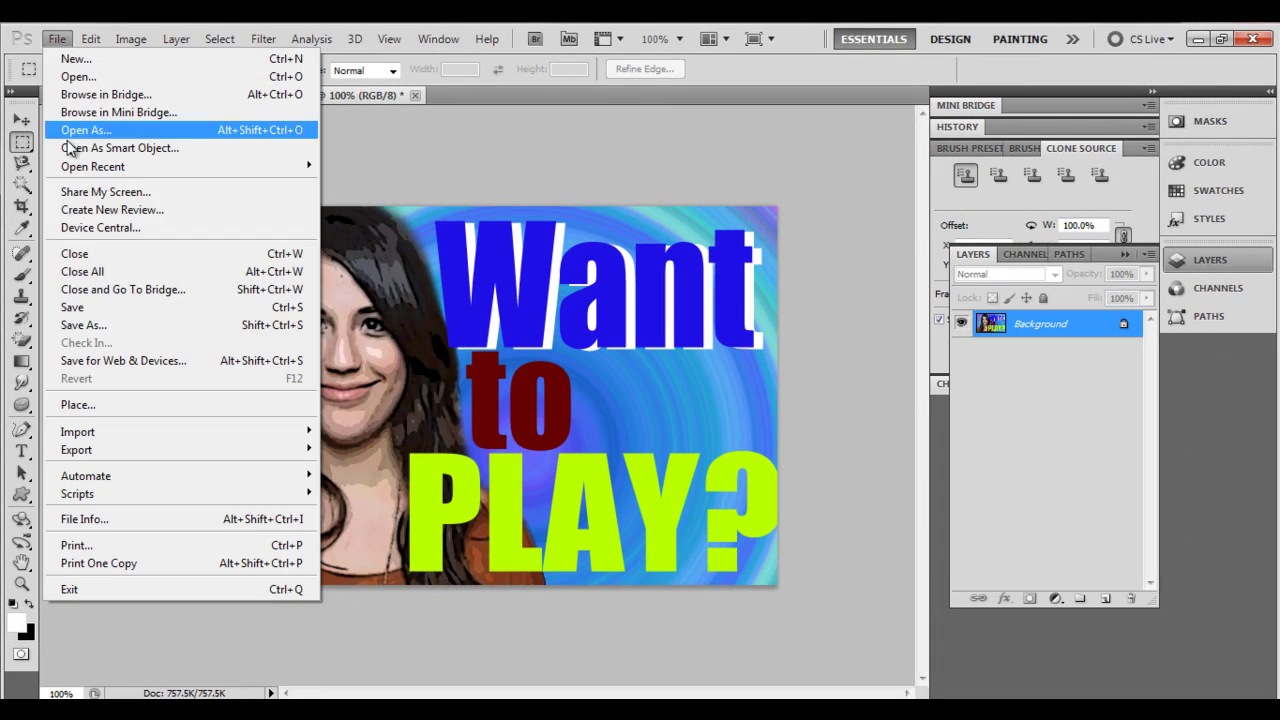
{"action": "left_click", "coordinate": [94, 325]}
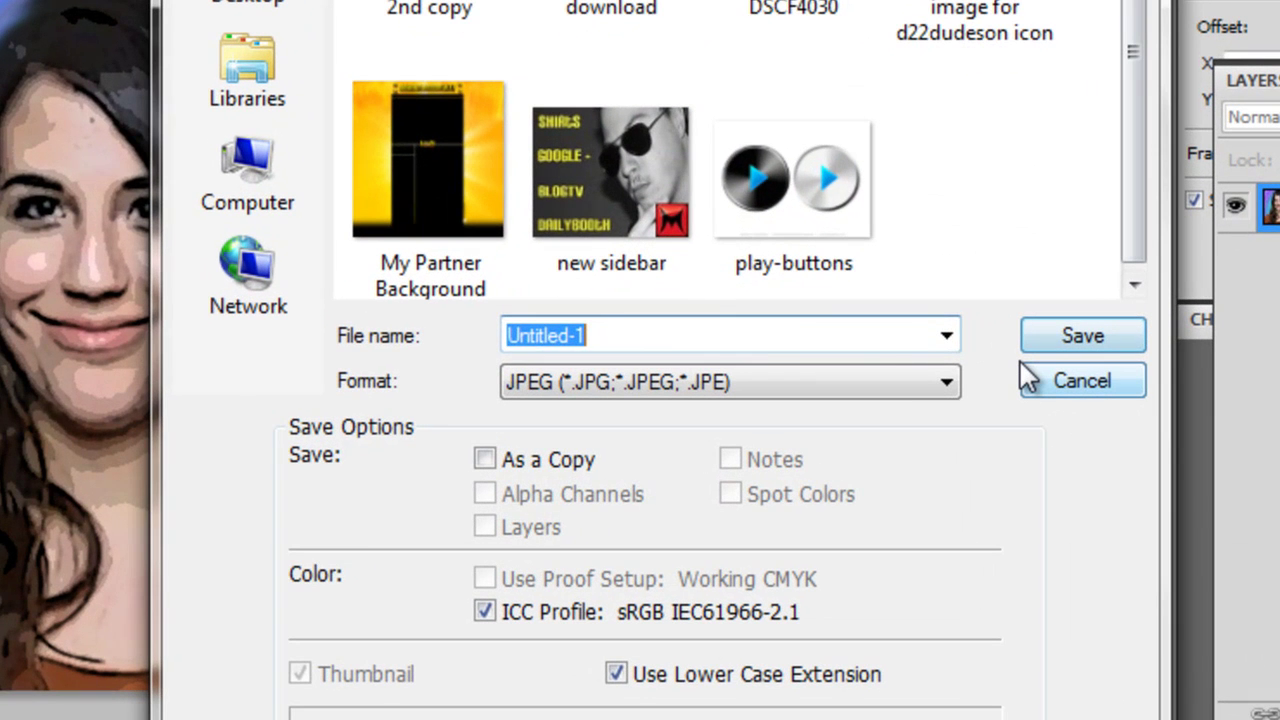
{"action": "type", "text": "whity"}
{"action": "key", "text": "BackSpace"}
{"action": "type", "text": "ney"}
{"action": "key", "text": "Return"}
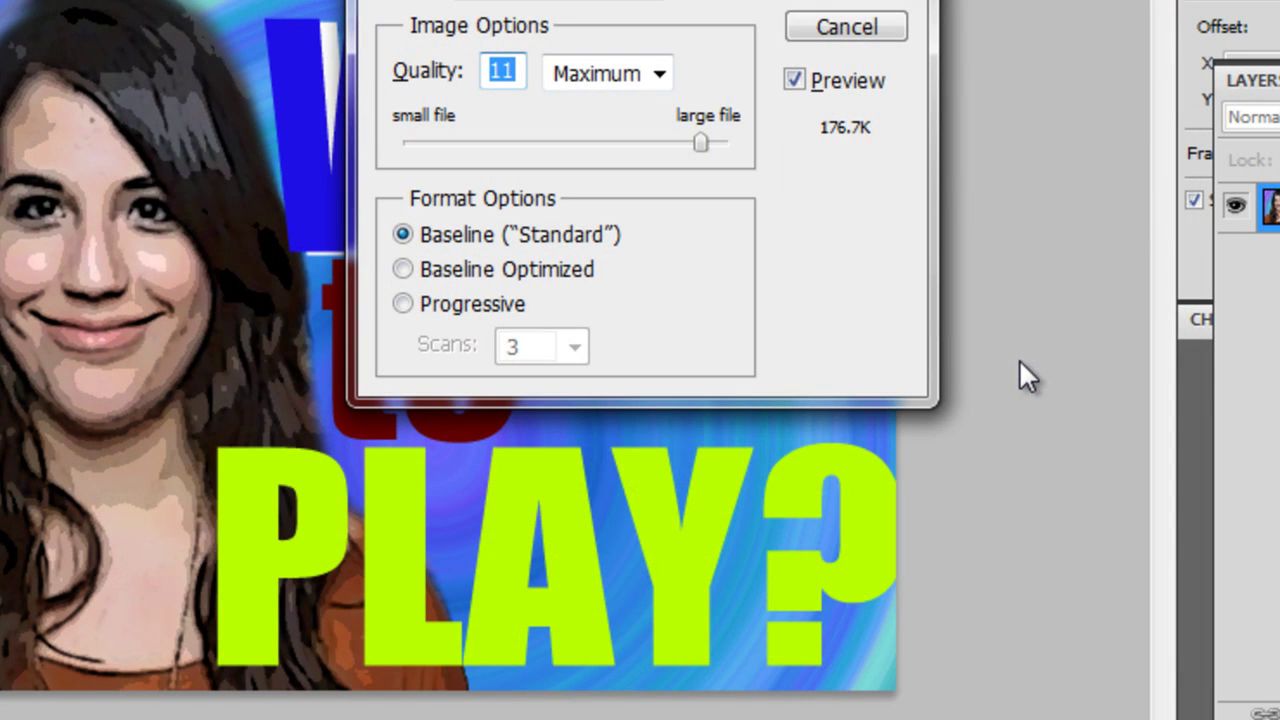
{"action": "left_click", "coordinate": [826, 5]}
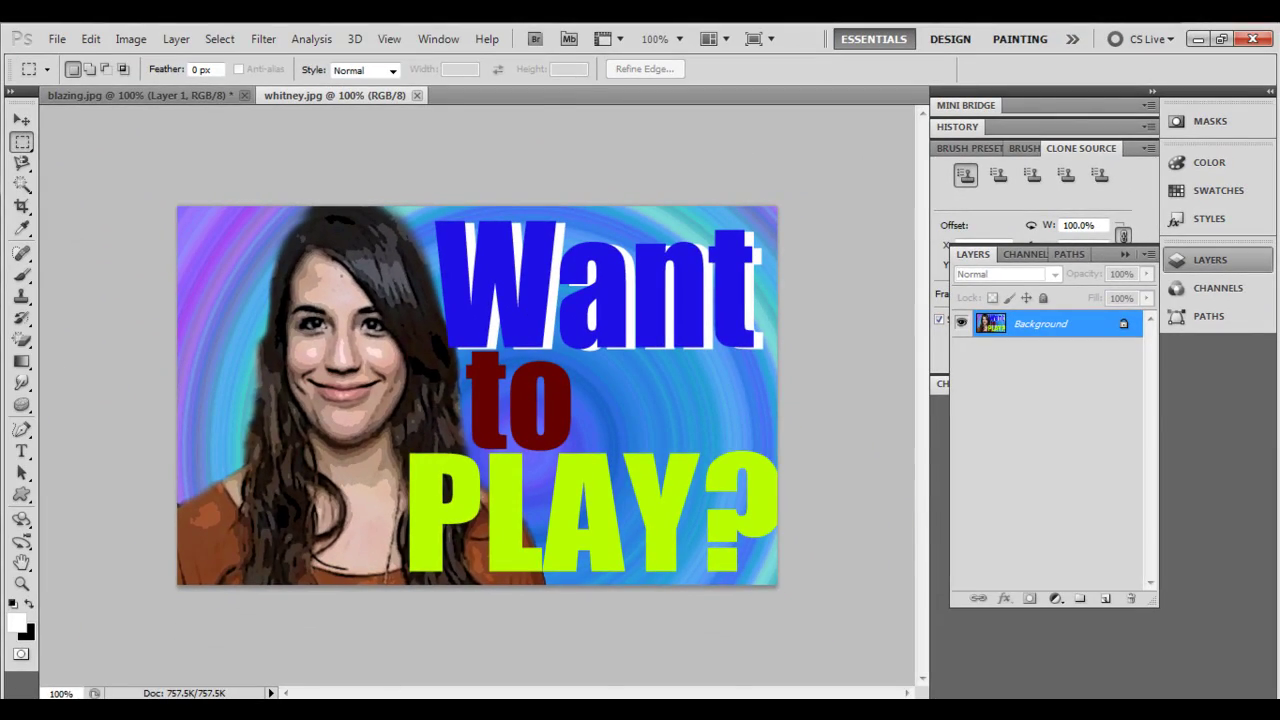
Switch to YouTube in the browser and open the video thumbnail settings for the gamer girl IWAY video.
{"action": "key", "text": "alt+Tab"}
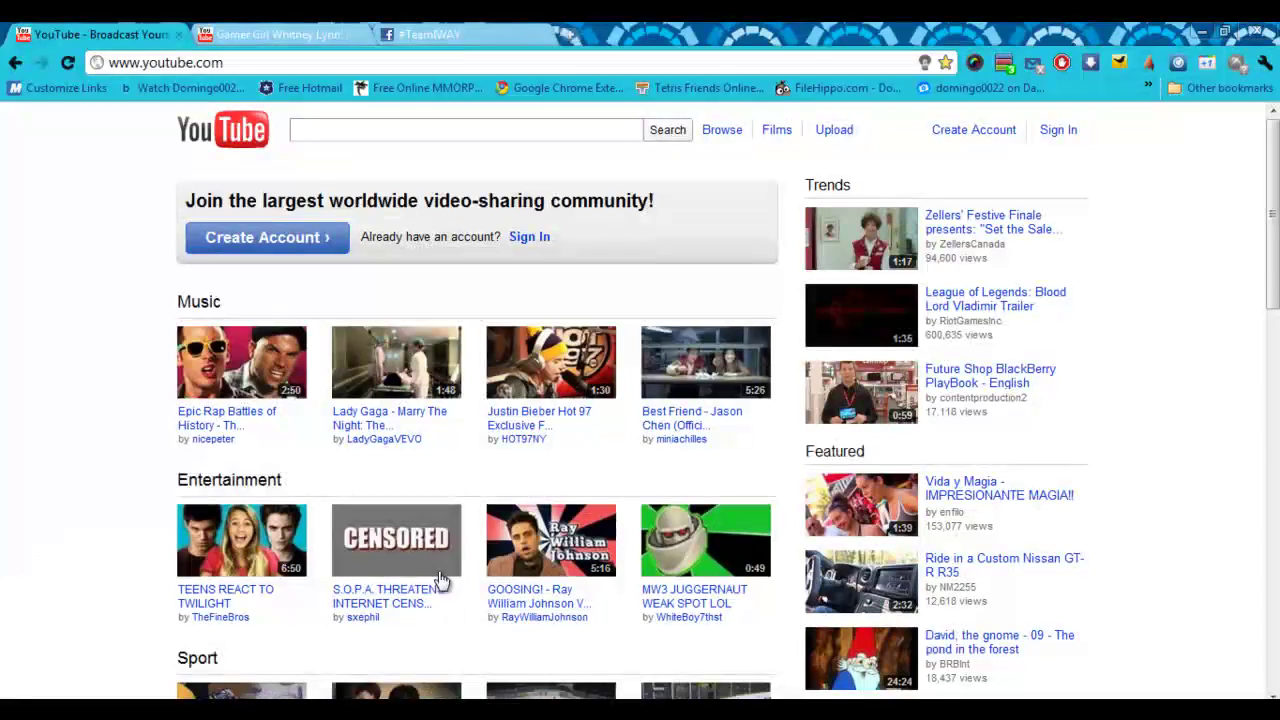
{"action": "left_click", "coordinate": [273, 35]}
{"action": "scroll", "coordinate": [740, 268], "scroll_direction": "up", "scroll_amount": 2}
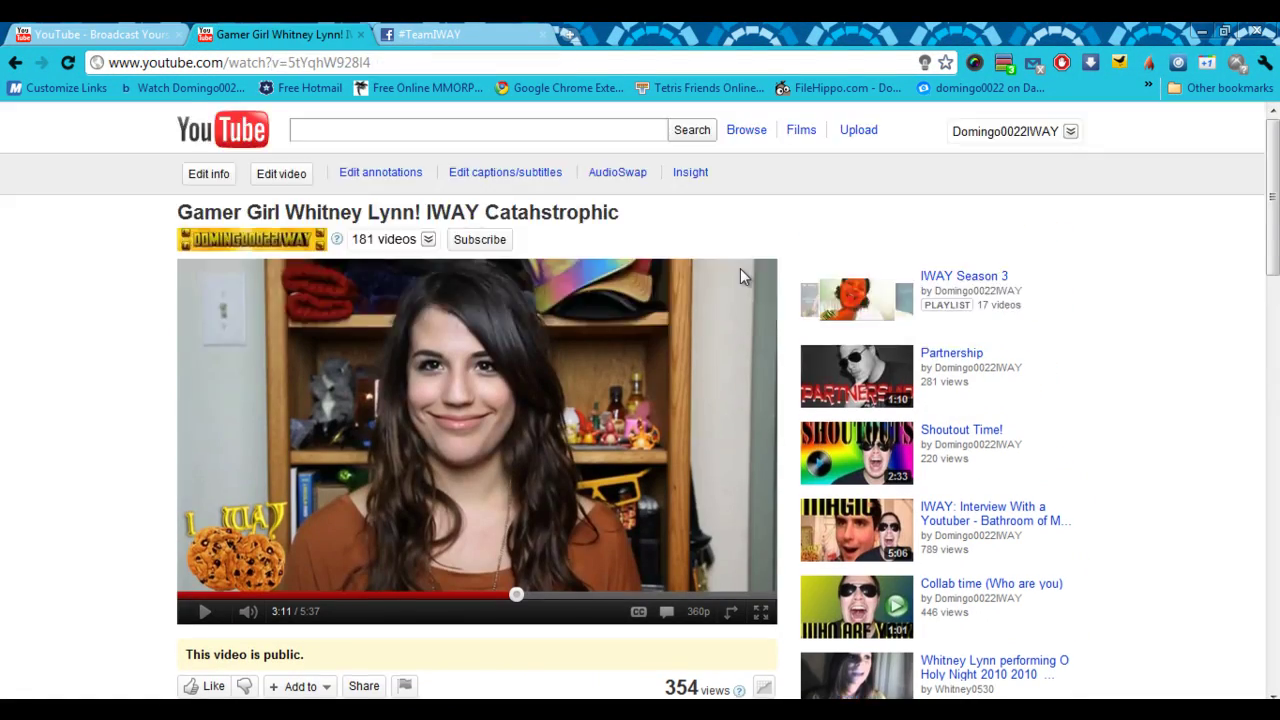
{"action": "left_click", "coordinate": [205, 174]}
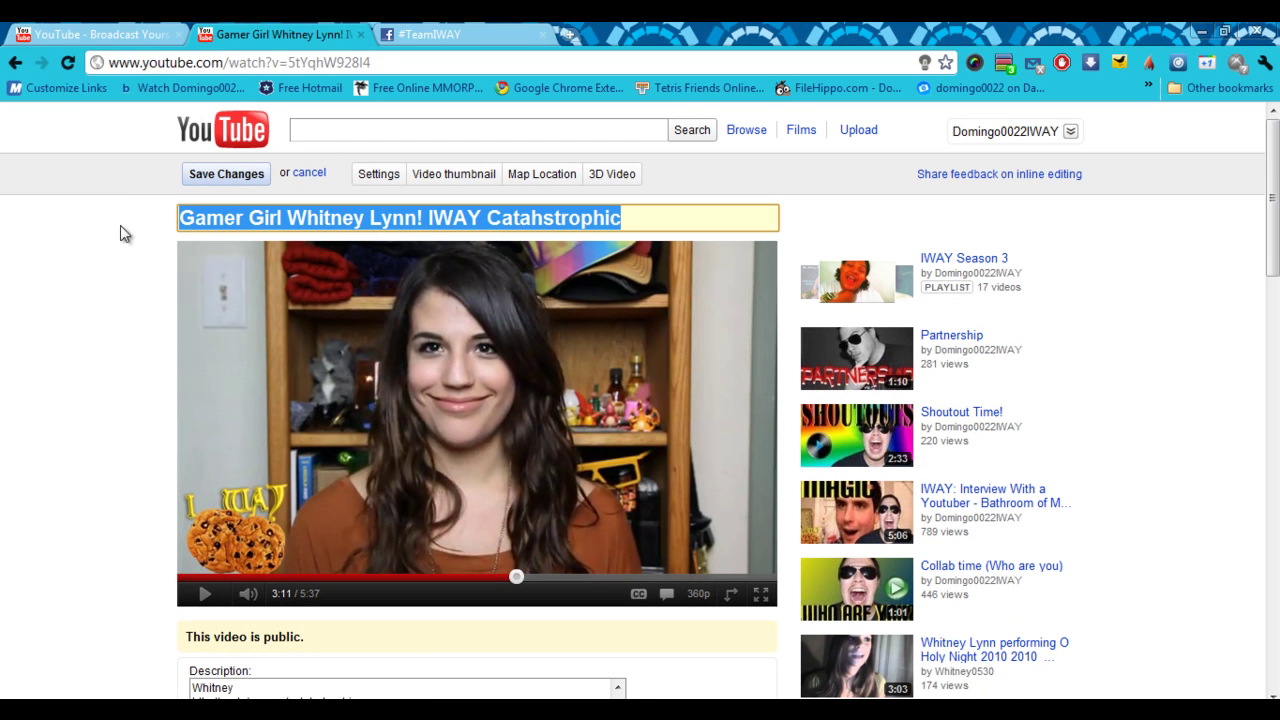
{"action": "left_click", "coordinate": [445, 176]}
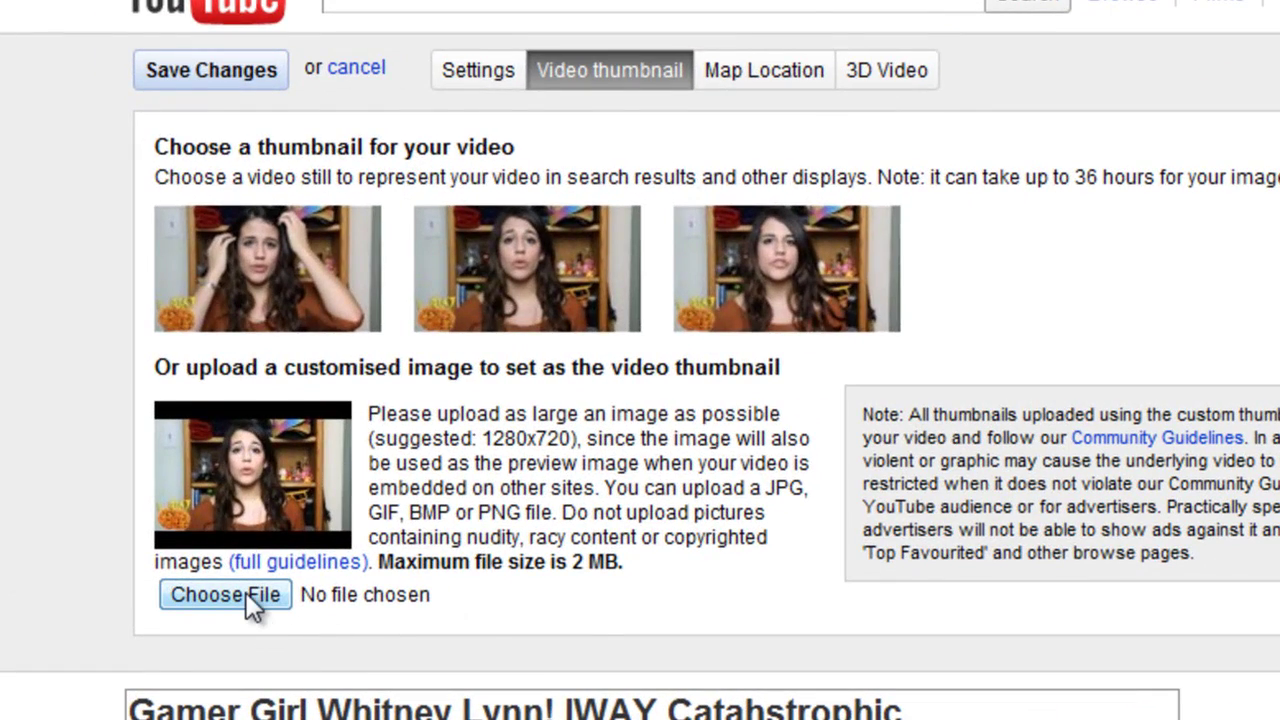
Upload whitney.jpg from the Partner Pictures folder as the video's customised thumbnail.
{"action": "left_click", "coordinate": [246, 592]}
{"action": "left_click_drag", "start_coordinate": [910, 262], "coordinate": [912, 360]}
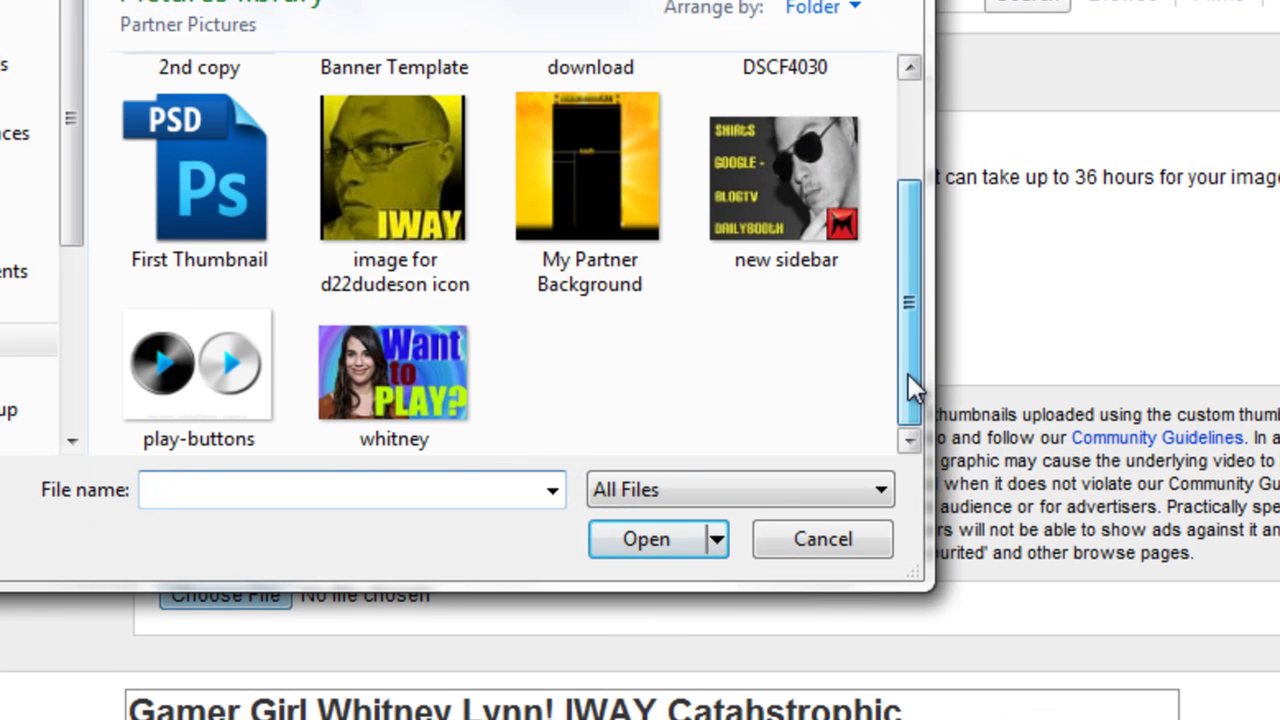
{"action": "left_click", "coordinate": [433, 393]}
{"action": "left_click", "coordinate": [640, 540]}
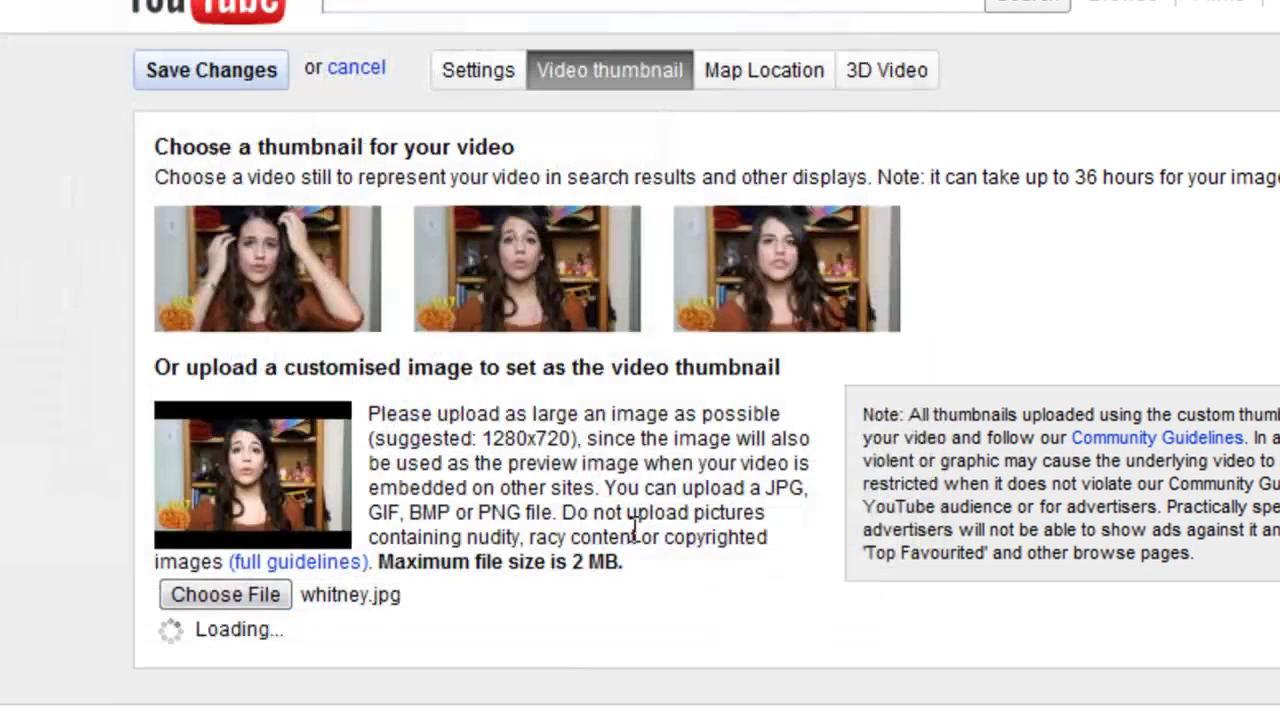